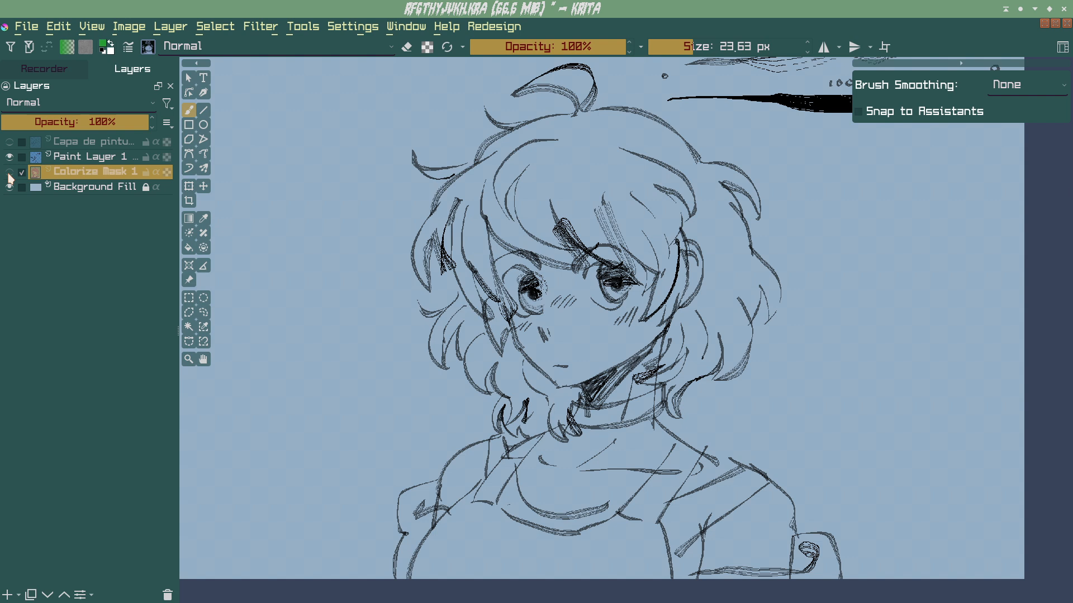
scroll(486, 223, up, 3)
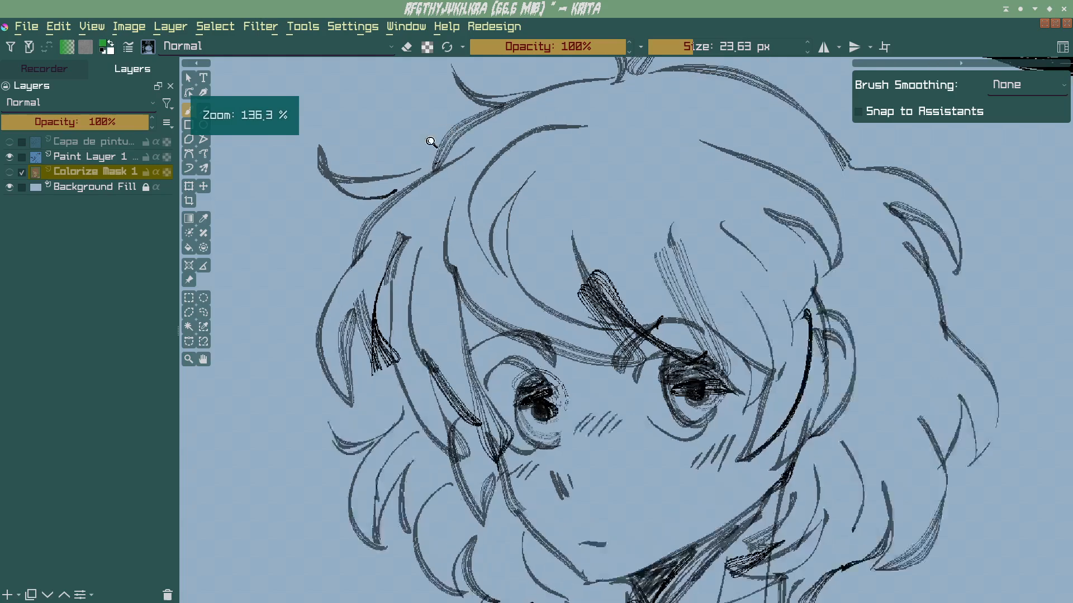
scroll(439, 133, down, 4)
scroll(458, 212, up, 3)
scroll(458, 218, down, 2)
scroll(458, 218, up, 4)
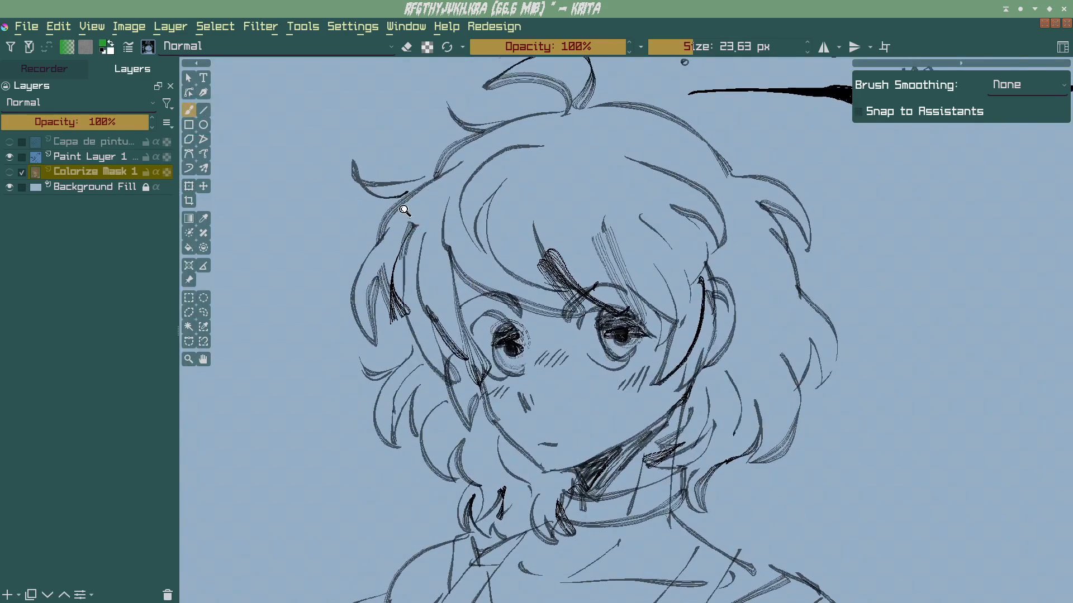
scroll(405, 214, up, 4)
scroll(445, 168, down, 5)
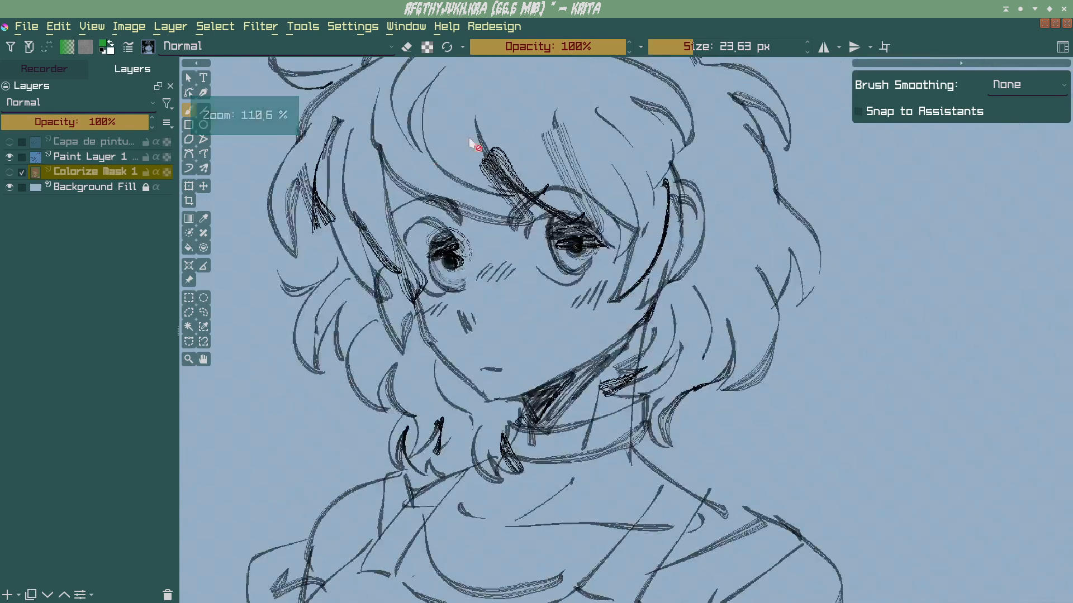
scroll(510, 246, down, 3)
scroll(475, 189, up, 2)
scroll(491, 313, down, 3)
scroll(484, 290, up, 2)
drag(487, 238, 486, 246)
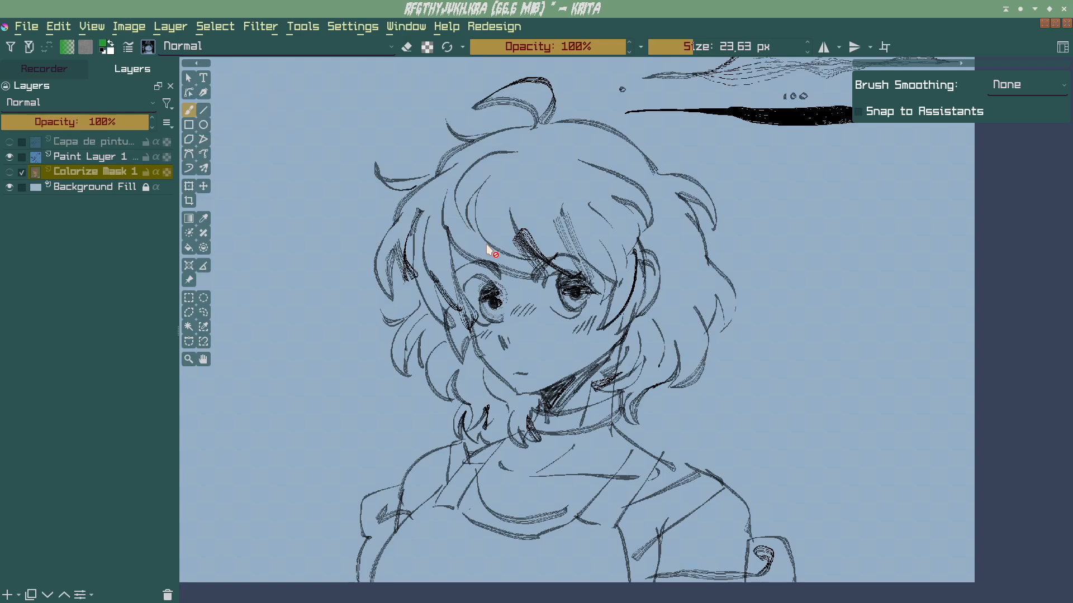
Step: Add a new paint layer beneath Paint Layer 1 and choose purple as the fill color
click(3, 589)
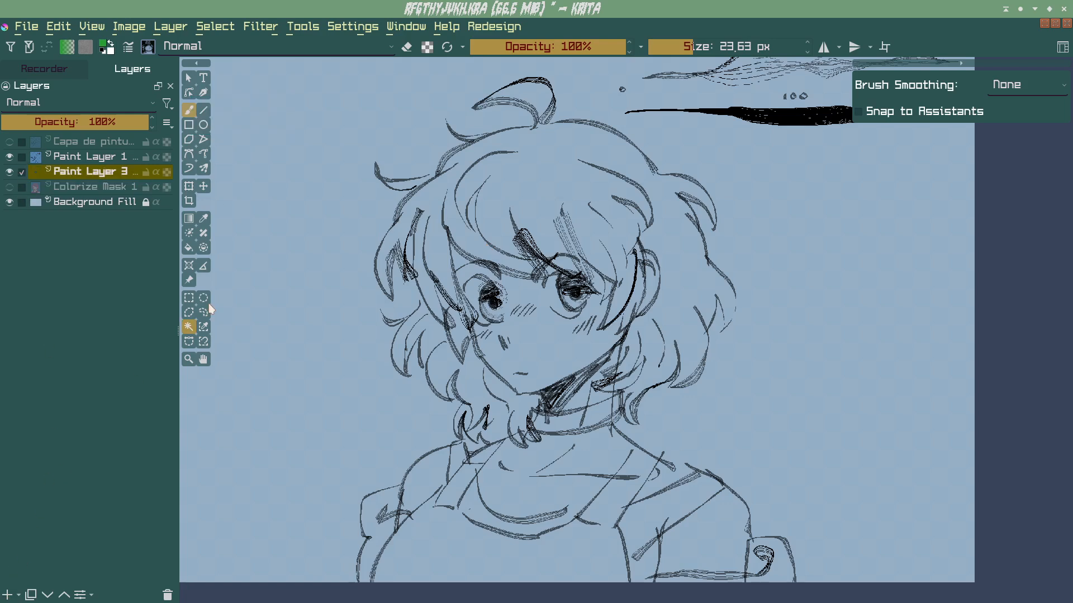
key(f)
right_click(382, 260)
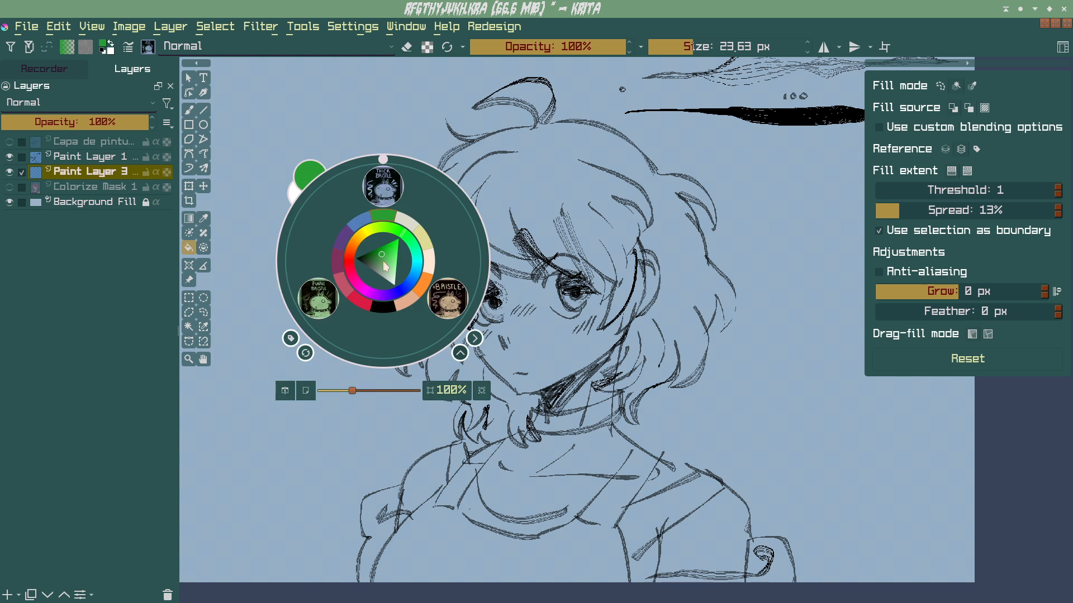
drag(406, 285, 367, 294)
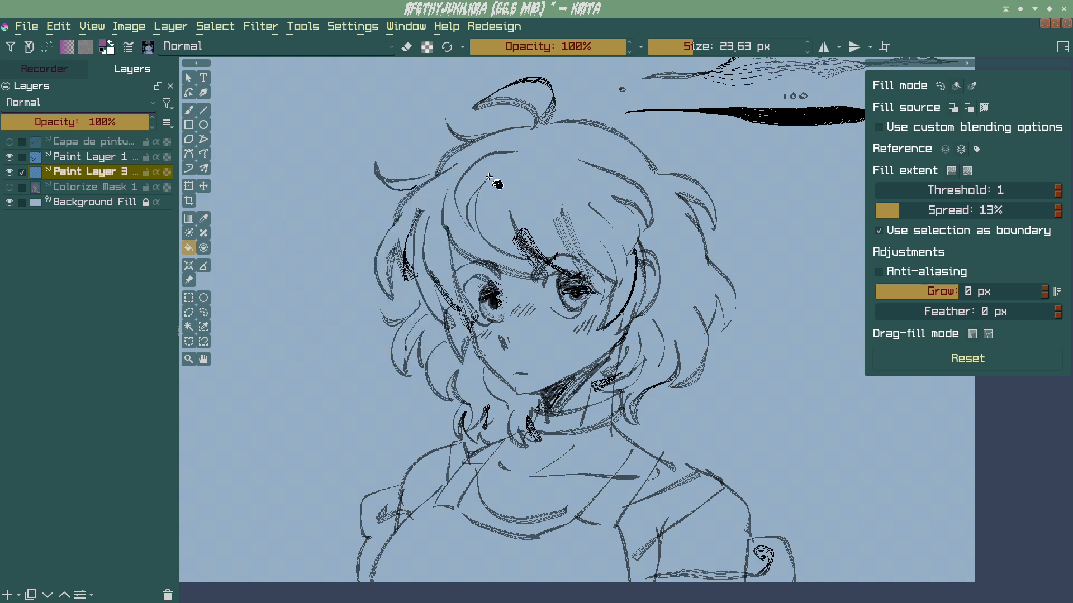
Step: Try to flood-fill the hair line art with purple and undo the fills
click(447, 324)
drag(483, 321, 491, 327)
mouse_move(506, 276)
mouse_down()
mouse_move(493, 329)
mouse_move(503, 282)
mouse_up()
click(541, 122)
drag(517, 217, 503, 173)
drag(459, 282, 454, 267)
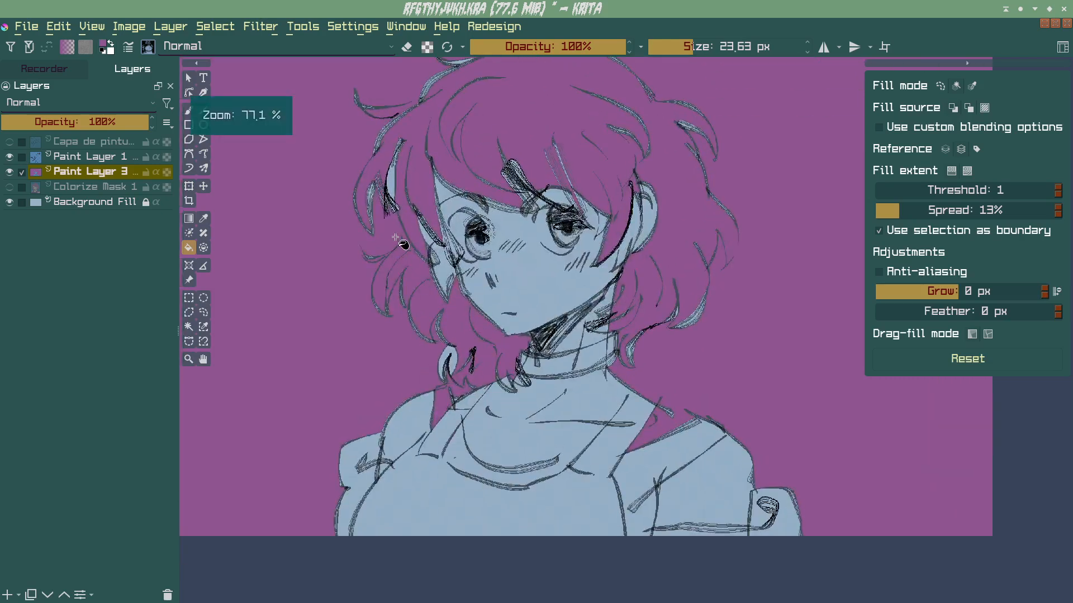
key(ctrl+z)
key(ctrl+z)
Step: Try the purple fill on the hair once more, undo it and delete the empty Paint Layer 3
key(b)
drag(400, 249, 414, 282)
mouse_move(414, 283)
mouse_down()
mouse_move(435, 221)
mouse_move(445, 276)
mouse_up()
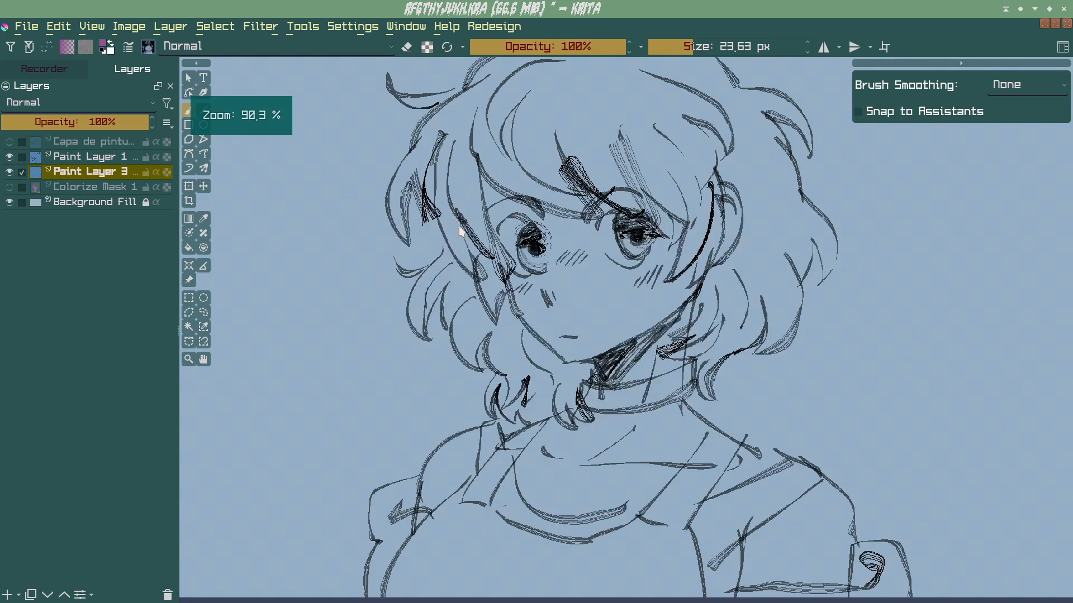
key(f)
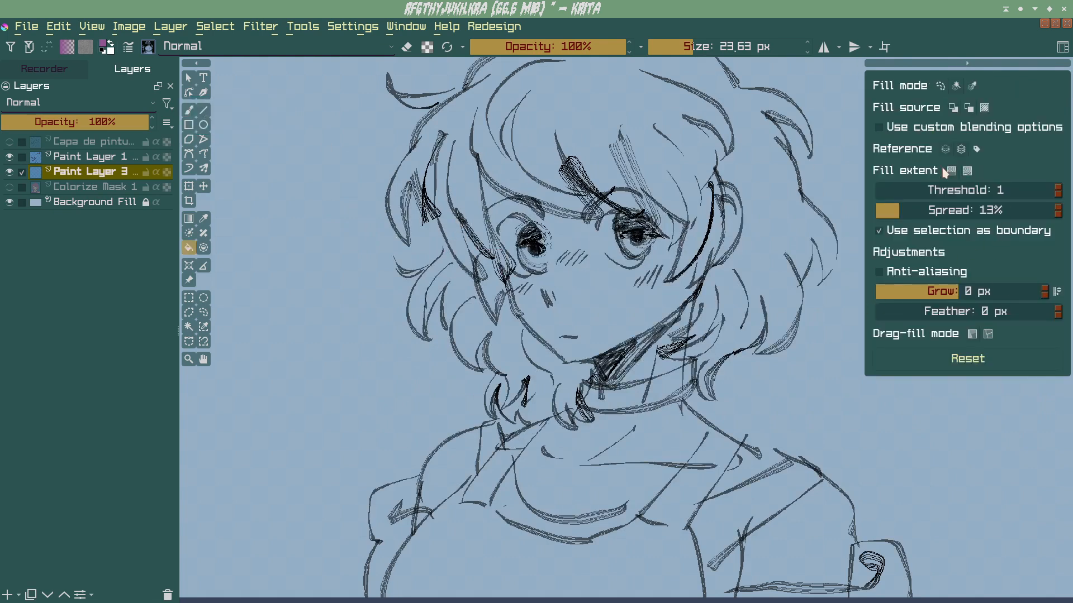
click(580, 121)
key(ctrl+z)
mouse_move(618, 208)
mouse_down()
mouse_move(553, 221)
mouse_move(547, 235)
mouse_up()
key(b)
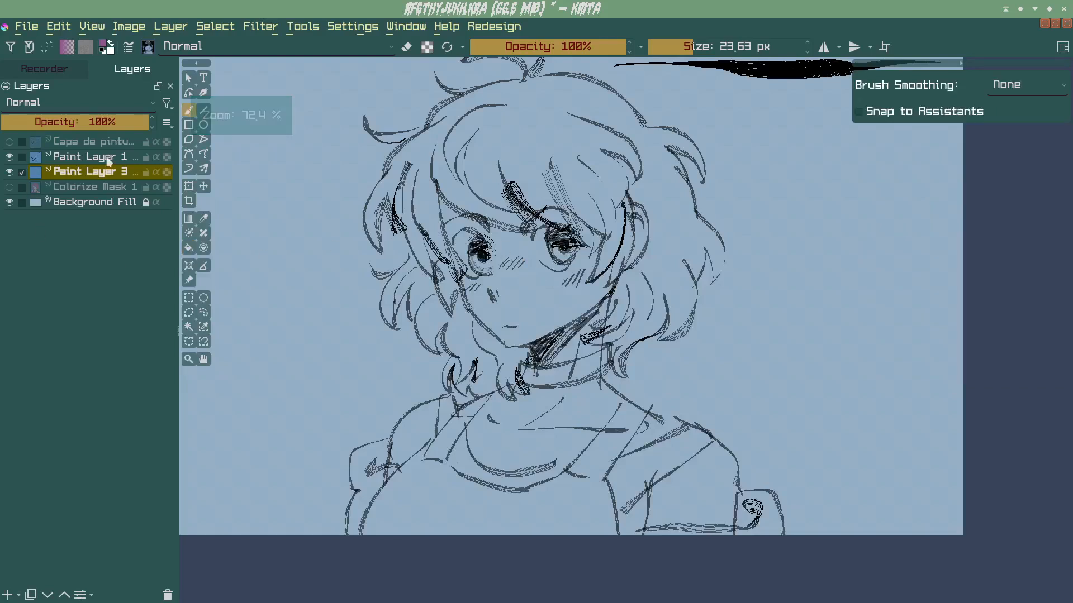
click(168, 595)
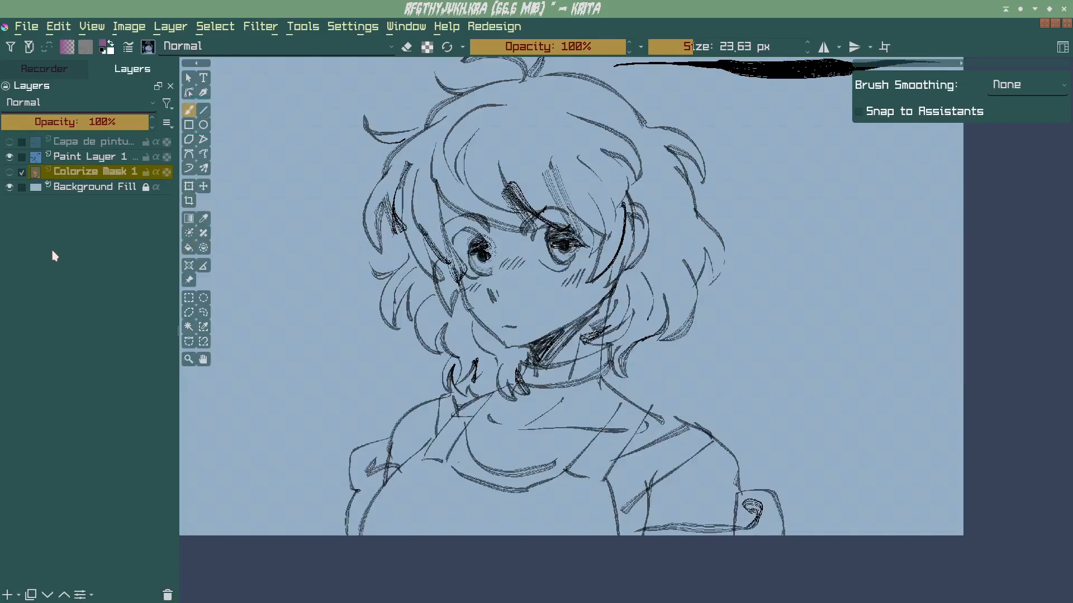
Step: Briefly show the colors of the Colorize Mask 1 layer, hide them again and select Paint Layer 1
click(21, 173)
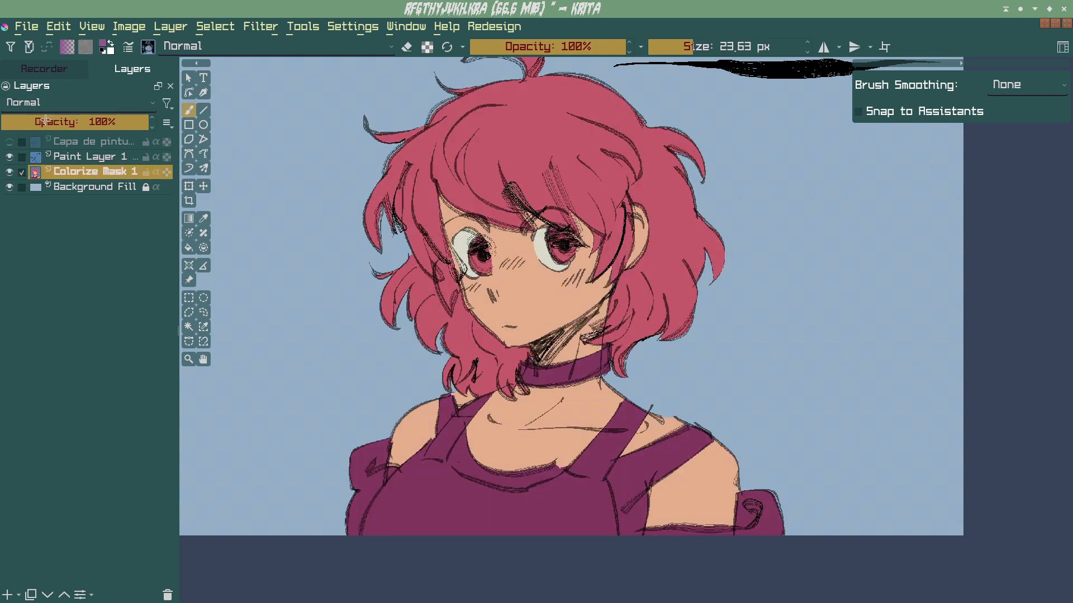
click(11, 172)
click(87, 158)
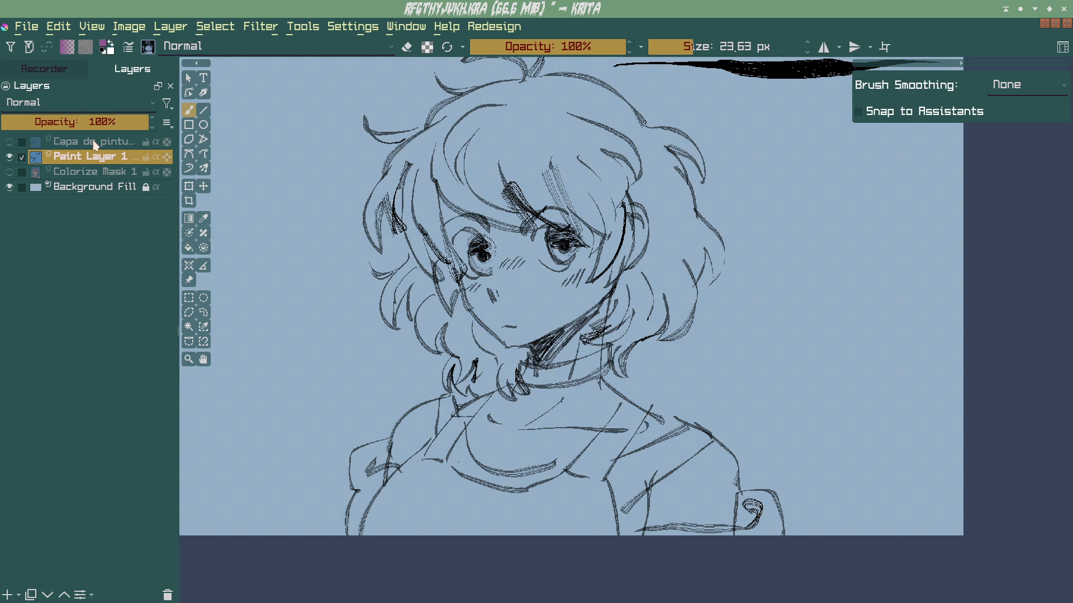
Step: Paint a purple brush with rays beside the head on Paint Layer 1 and clear the layer's contents
drag(336, 181, 296, 253)
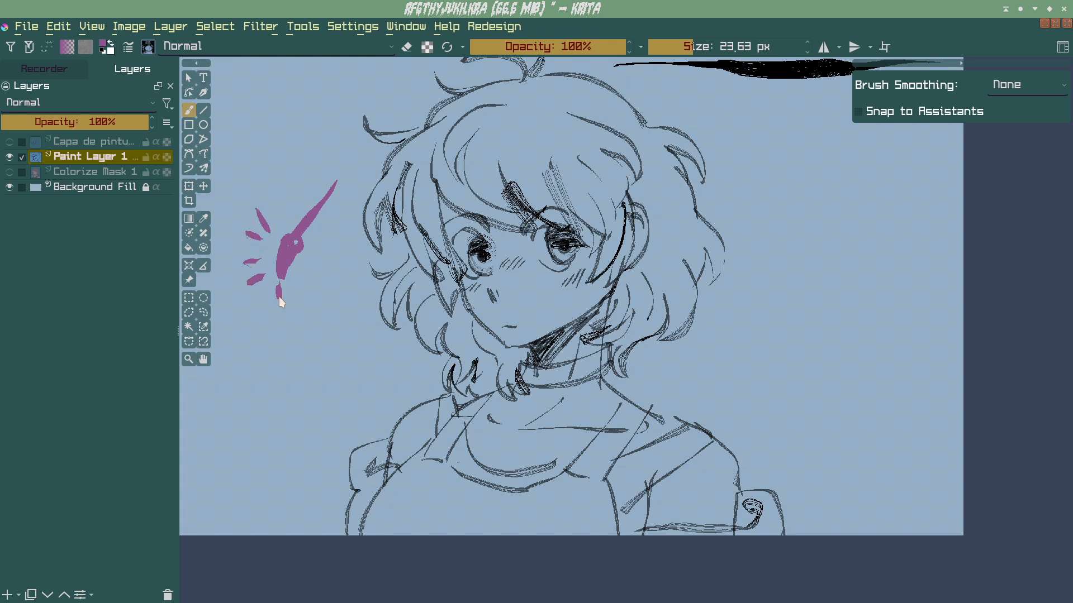
drag(330, 243, 311, 256)
drag(283, 220, 280, 197)
key(Delete)
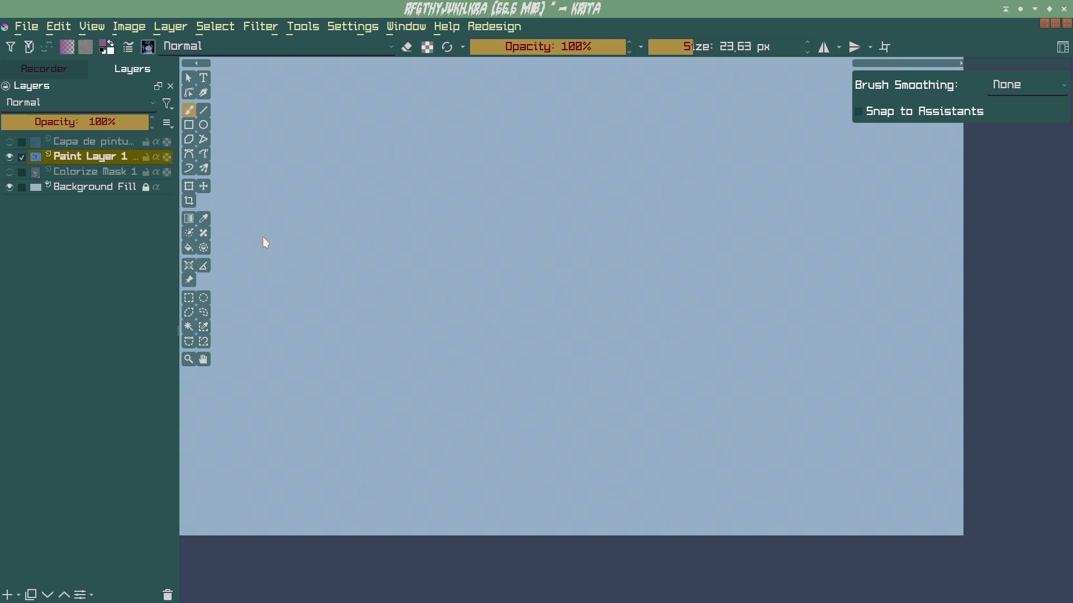
Step: Activate the Colorize Mask tool
click(189, 233)
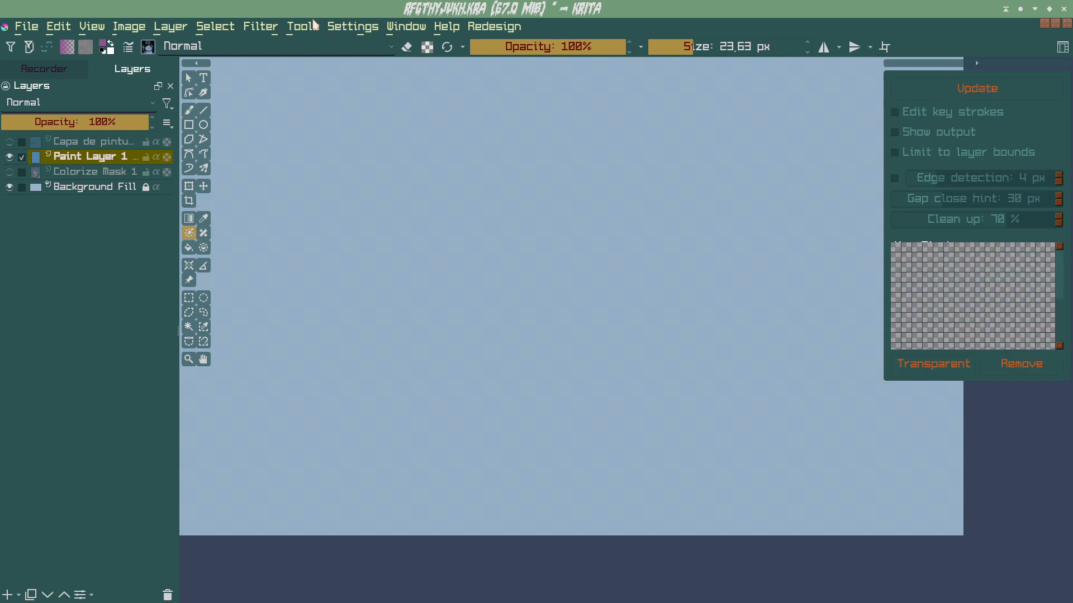
Step: Turn on the Toolbox docker, enlarge the layer list above it, and turn the Toolbox docker off again
click(351, 29)
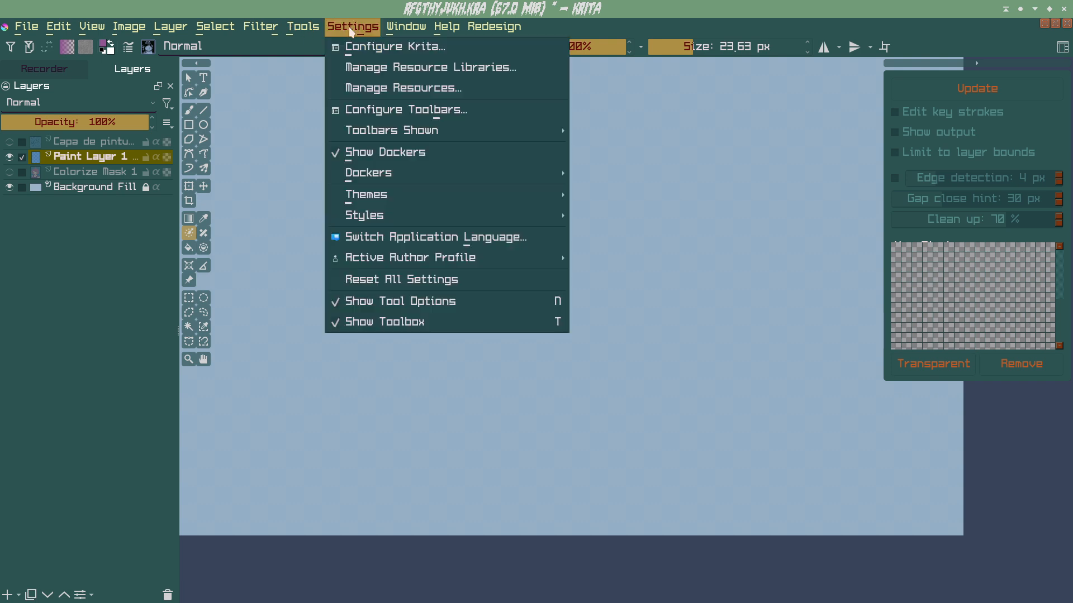
mouse_move(354, 181)
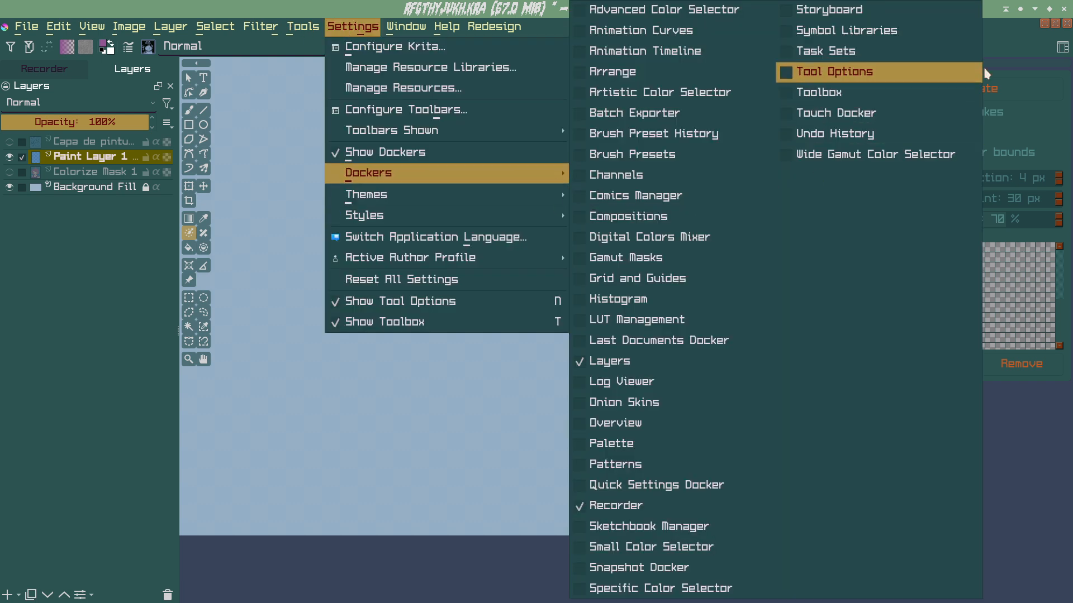
click(817, 93)
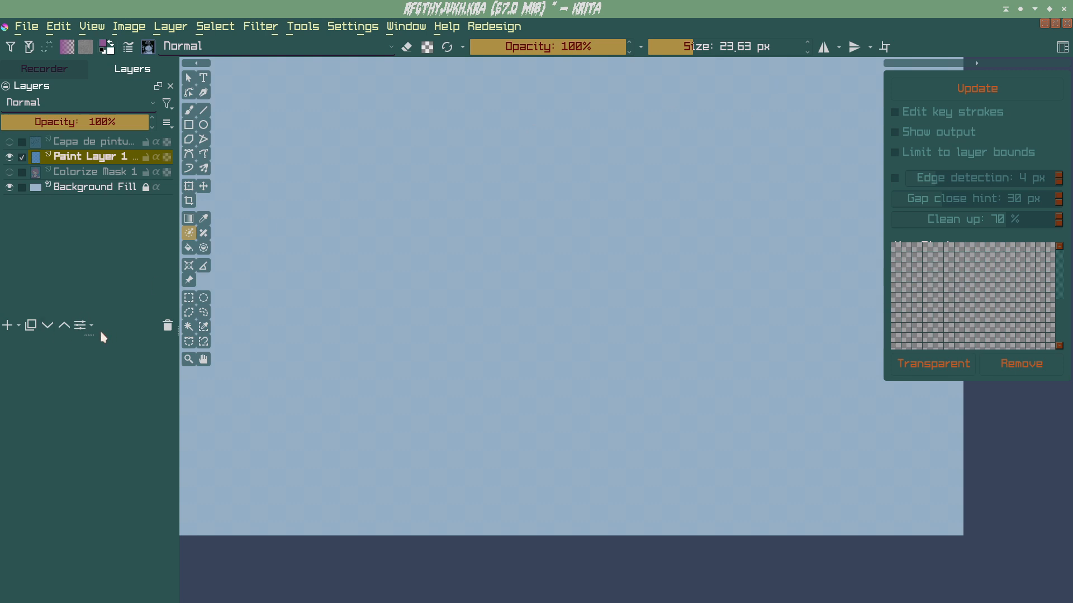
drag(89, 336, 88, 588)
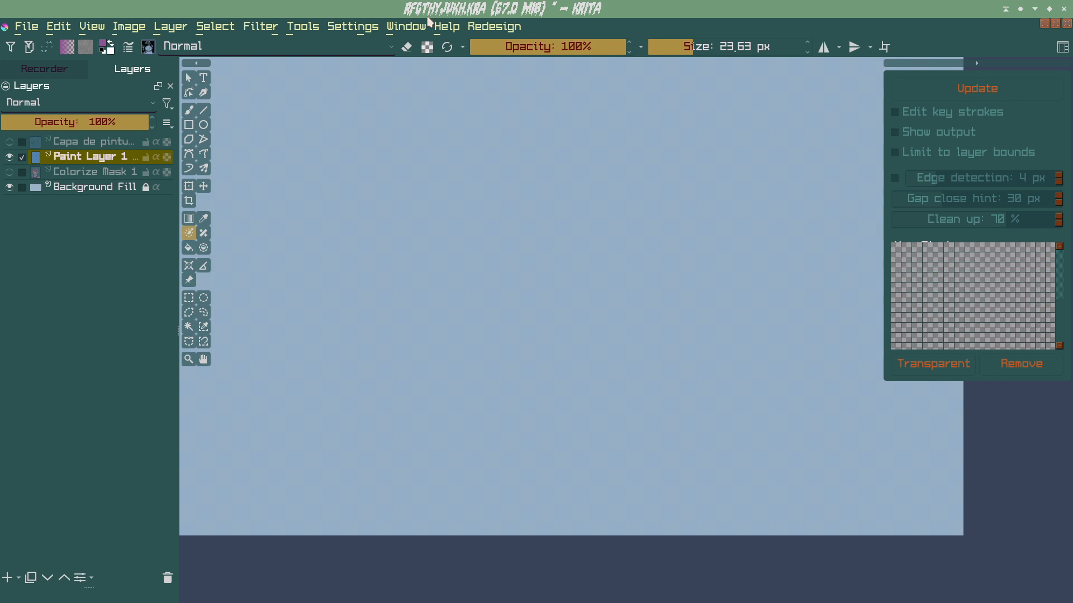
click(407, 26)
mouse_move(353, 27)
mouse_move(368, 172)
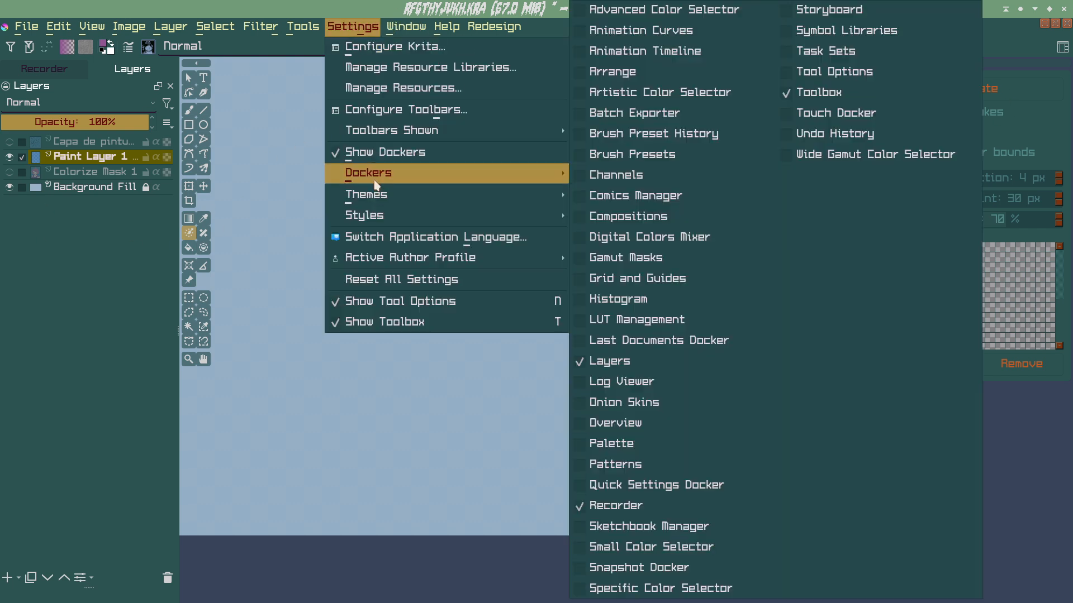
click(816, 113)
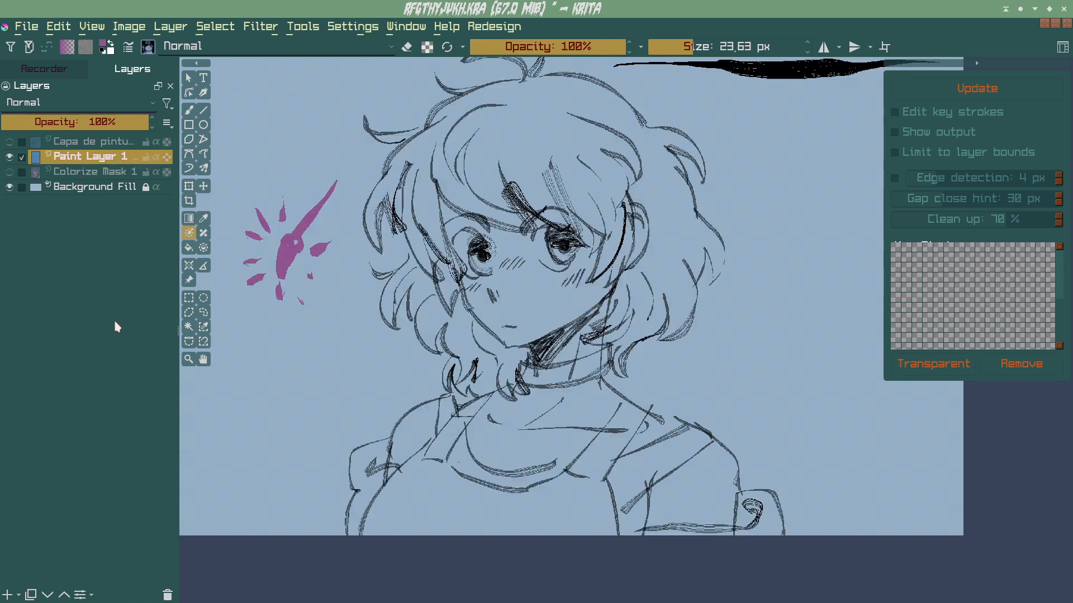
Step: Undo the clearing of Paint Layer 1 and all the purple doodle strokes beside the head
key(ctrl+z)
key(ctrl+z)
key(ctrl+z)
key(ctrl+z)
key(ctrl+z)
key(ctrl+z)
key(ctrl+z)
key(ctrl+z)
key(ctrl+z)
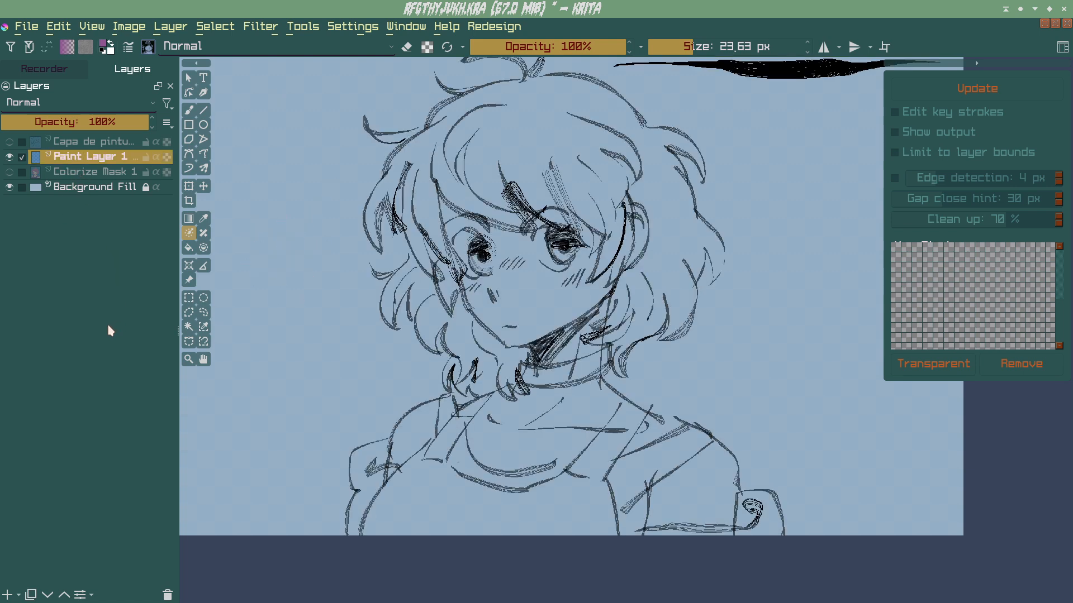
Step: Create a colorize mask on Paint Layer 1 from the line art
drag(491, 246, 541, 284)
drag(597, 209, 544, 225)
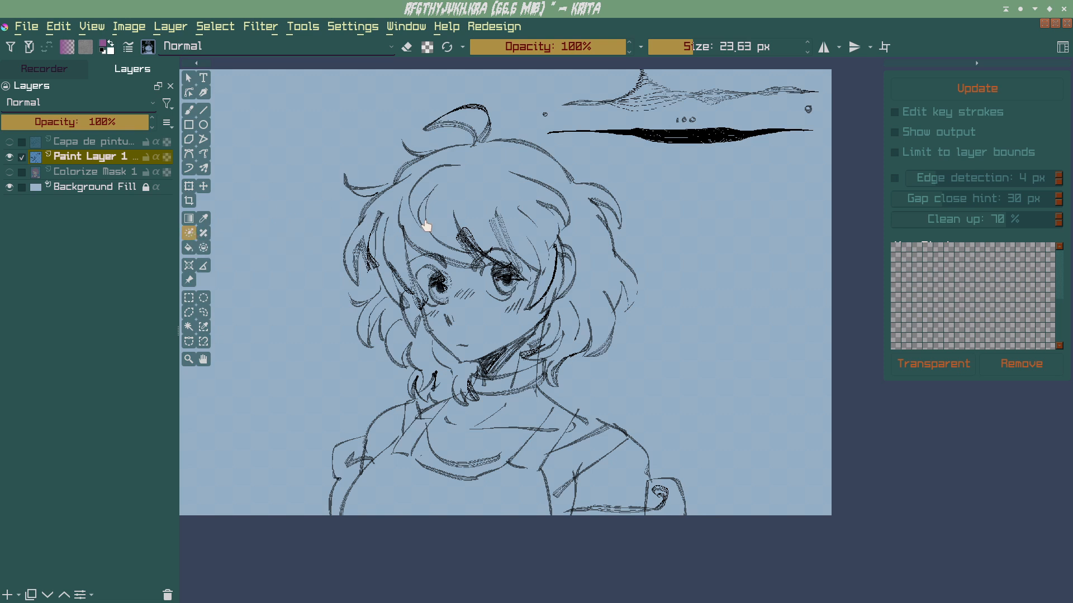
click(436, 244)
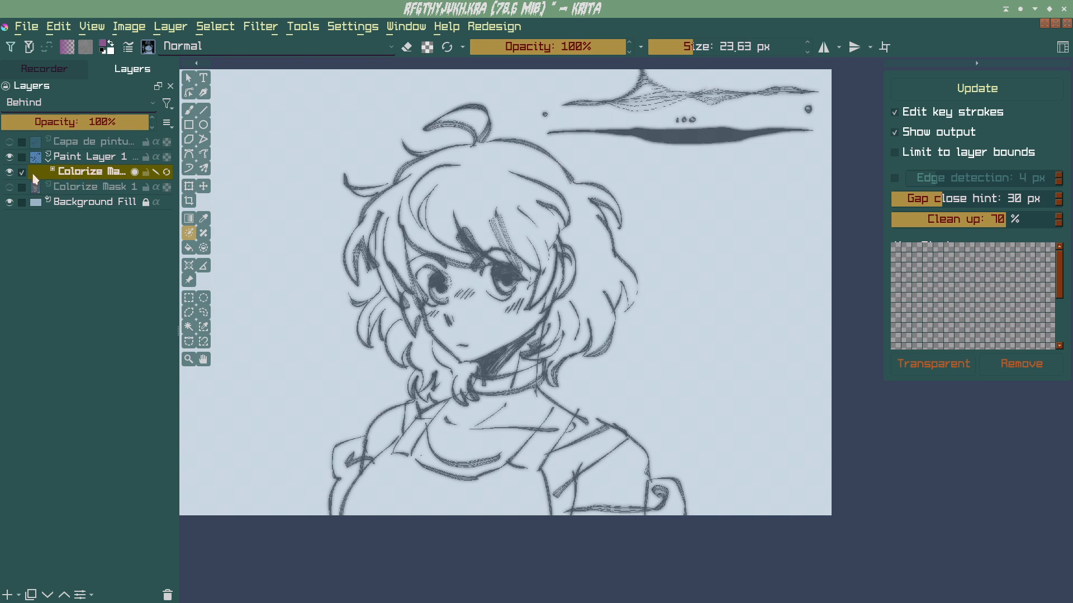
scroll(403, 223, up, 1)
scroll(387, 223, down, 1)
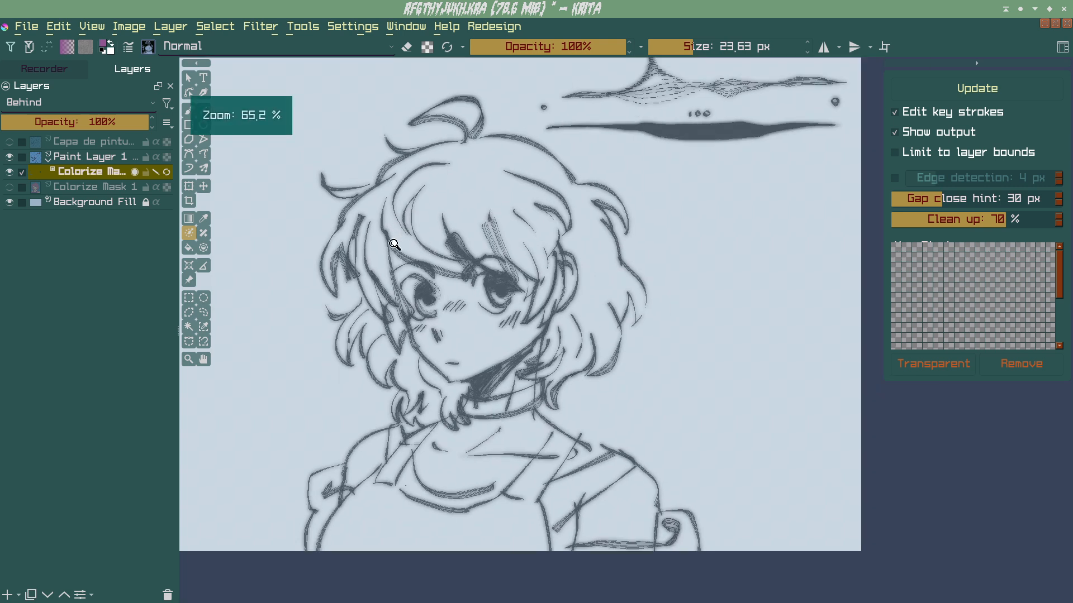
Step: Show the finished color layer beneath the new mask for comparison and hide it again
click(10, 187)
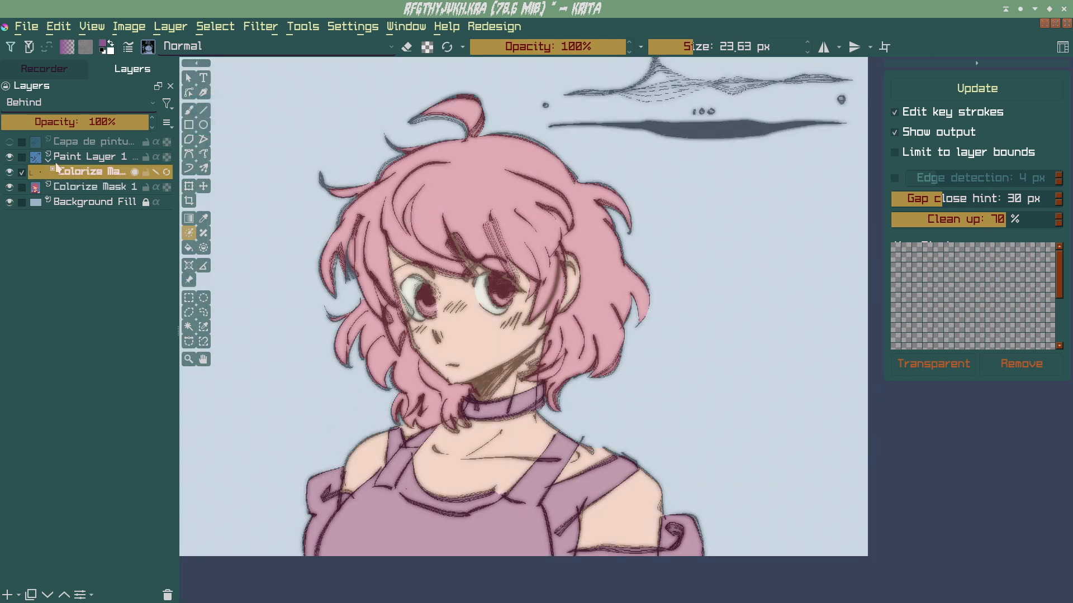
click(155, 173)
click(159, 173)
click(10, 187)
Step: Choose a bright blue as the foreground color for the mask's key strokes
scroll(414, 246, up, 2)
right_click(411, 264)
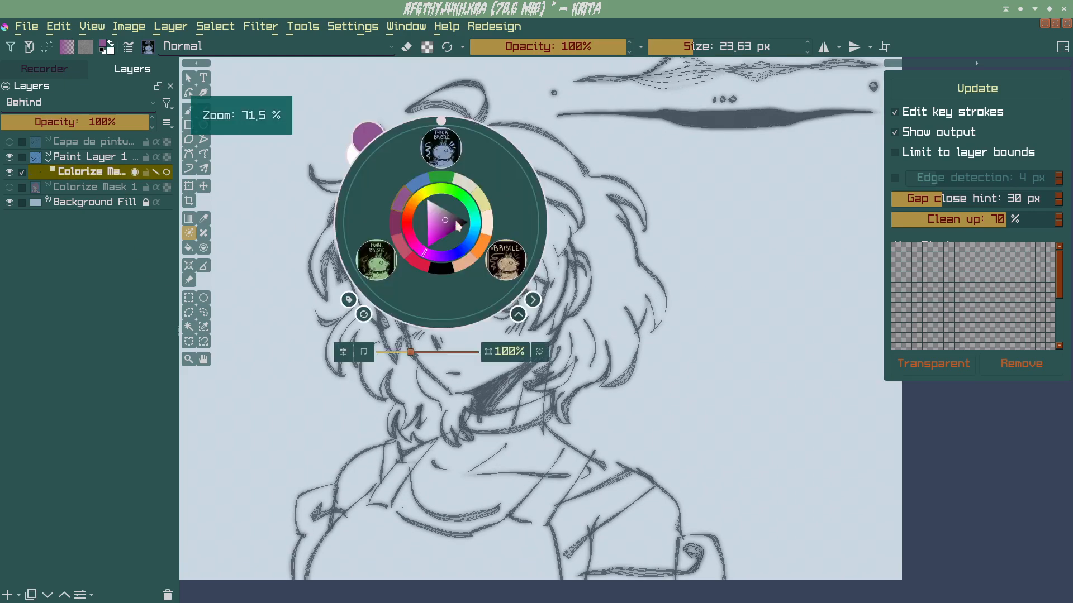
click(472, 241)
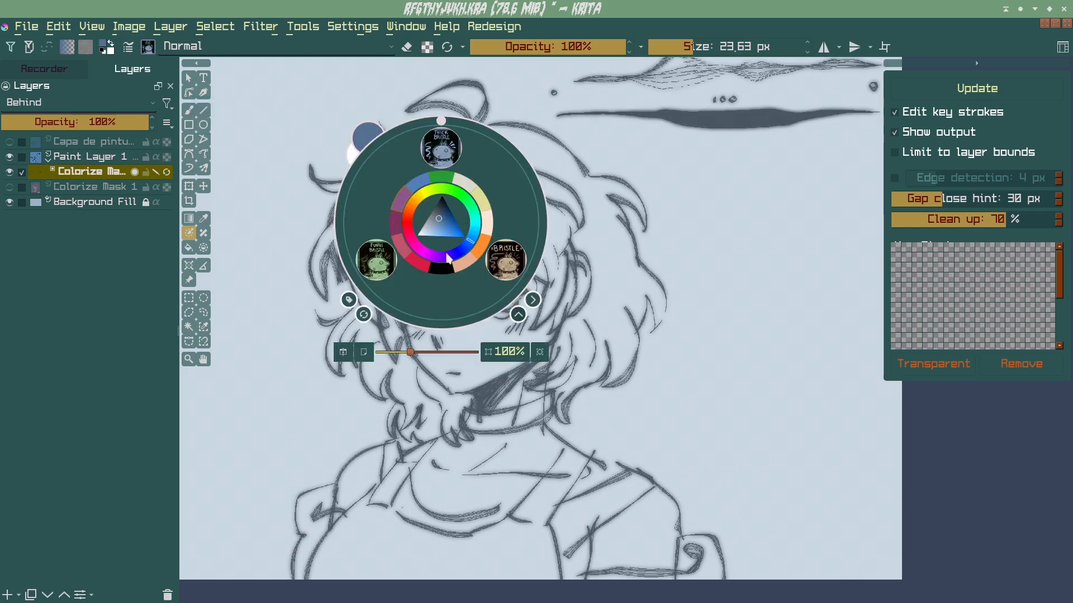
drag(446, 224, 445, 227)
right_click(434, 160)
drag(356, 273, 399, 194)
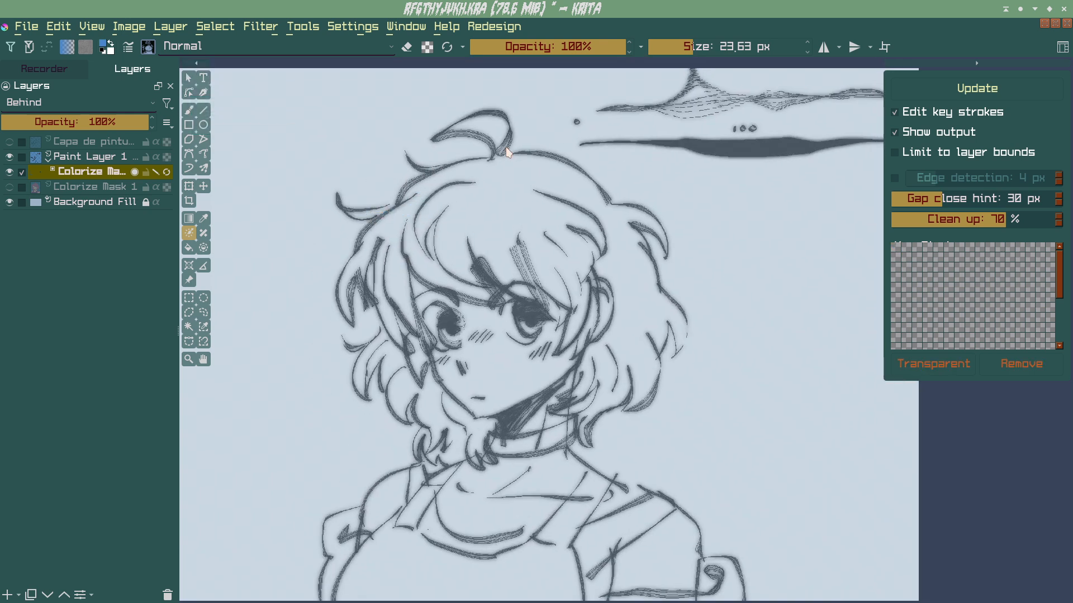
Step: Try a few blue key strokes across the top of the hair and undo them
drag(364, 219, 413, 203)
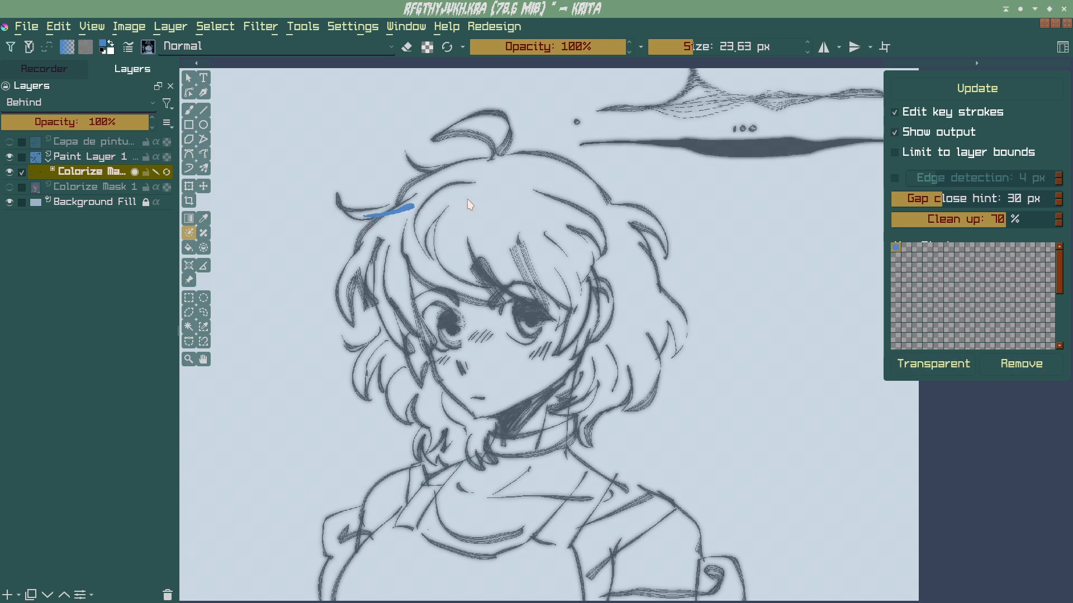
mouse_move(350, 278)
mouse_down()
mouse_move(575, 216)
mouse_move(634, 241)
mouse_up()
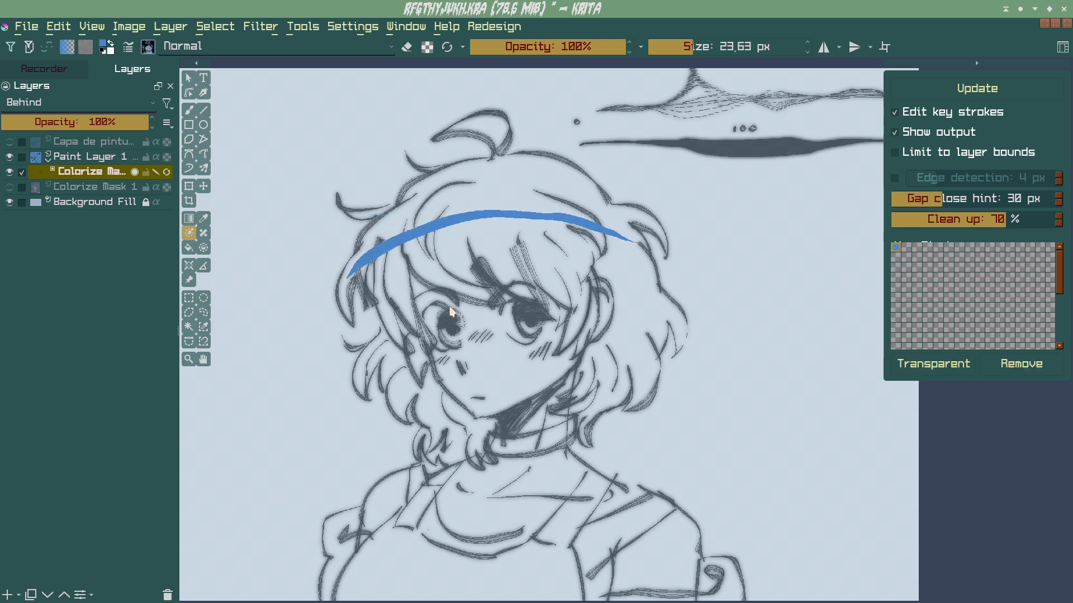
key(ctrl+z)
mouse_move(482, 187)
mouse_down()
mouse_move(439, 274)
mouse_move(511, 277)
mouse_up()
mouse_move(517, 179)
mouse_down()
mouse_move(584, 282)
mouse_move(558, 260)
mouse_up()
key(ctrl+z)
key(ctrl+z)
key(ctrl+z)
Step: Paint blue key strokes inside the hair locks, covering the crown, fringe and both sides down to the neck
drag(442, 129, 409, 227)
drag(436, 160, 476, 228)
mouse_move(481, 152)
mouse_down()
mouse_move(524, 230)
mouse_move(601, 288)
mouse_move(559, 349)
mouse_move(536, 352)
mouse_move(567, 352)
mouse_move(579, 335)
mouse_move(569, 359)
mouse_move(581, 322)
mouse_up()
drag(605, 329, 574, 278)
mouse_move(360, 331)
mouse_down()
mouse_move(356, 356)
mouse_move(404, 384)
mouse_up()
drag(350, 302, 326, 324)
drag(342, 262, 363, 299)
drag(360, 237, 377, 306)
mouse_move(335, 193)
mouse_down()
mouse_move(311, 244)
mouse_move(381, 160)
mouse_up()
drag(435, 82, 461, 89)
drag(475, 140, 434, 165)
drag(560, 202, 521, 203)
drag(453, 148, 497, 193)
drag(601, 308, 575, 285)
mouse_move(545, 306)
mouse_down()
mouse_move(522, 203)
mouse_move(503, 234)
mouse_up()
Step: Paint blue key strokes across the dress, its neckline and straps, and both sleeves
mouse_move(438, 272)
mouse_down()
mouse_move(441, 244)
mouse_move(391, 338)
mouse_move(376, 342)
mouse_move(404, 438)
mouse_up()
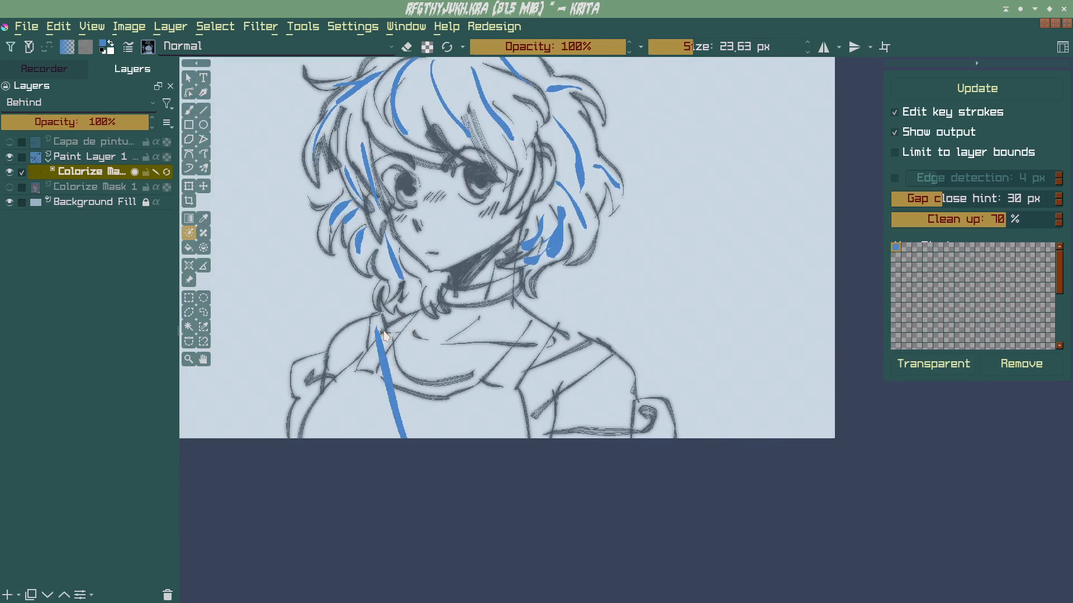
drag(397, 327, 334, 436)
drag(315, 363, 336, 439)
drag(532, 336, 461, 438)
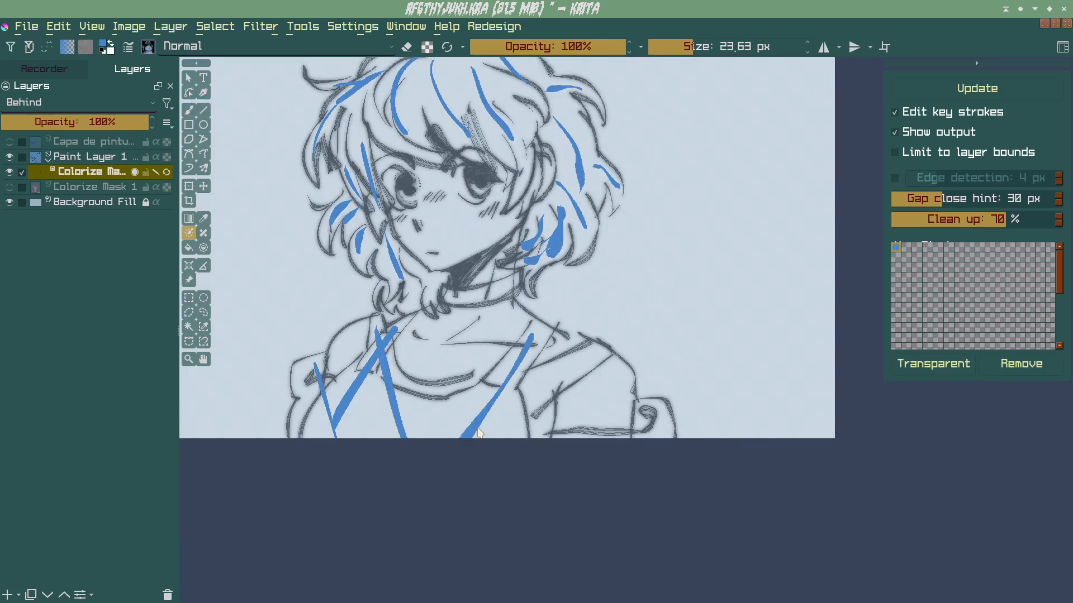
drag(584, 361, 486, 435)
mouse_move(657, 411)
mouse_down()
mouse_move(654, 439)
mouse_move(575, 438)
mouse_up()
drag(509, 392, 438, 440)
drag(388, 364, 494, 374)
Step: Add blue key strokes to the choker and the sleeve beside the arm, undoing the stray strokes
drag(495, 301, 485, 330)
mouse_move(485, 330)
mouse_down()
mouse_move(485, 349)
mouse_move(485, 322)
mouse_up()
drag(435, 327, 515, 314)
key(ctrl+z)
drag(424, 265, 465, 373)
mouse_move(466, 374)
mouse_down()
mouse_move(425, 304)
mouse_move(445, 327)
mouse_up()
mouse_move(558, 287)
mouse_down()
mouse_move(570, 327)
mouse_move(568, 313)
mouse_up()
mouse_move(569, 266)
mouse_down()
mouse_move(564, 331)
mouse_move(493, 335)
mouse_up()
key(ctrl+z)
key(ctrl+z)
drag(493, 335, 493, 294)
Step: Choose a pale yellow and paint skin key strokes over the face, ear, neck and upper chest
right_click(492, 293)
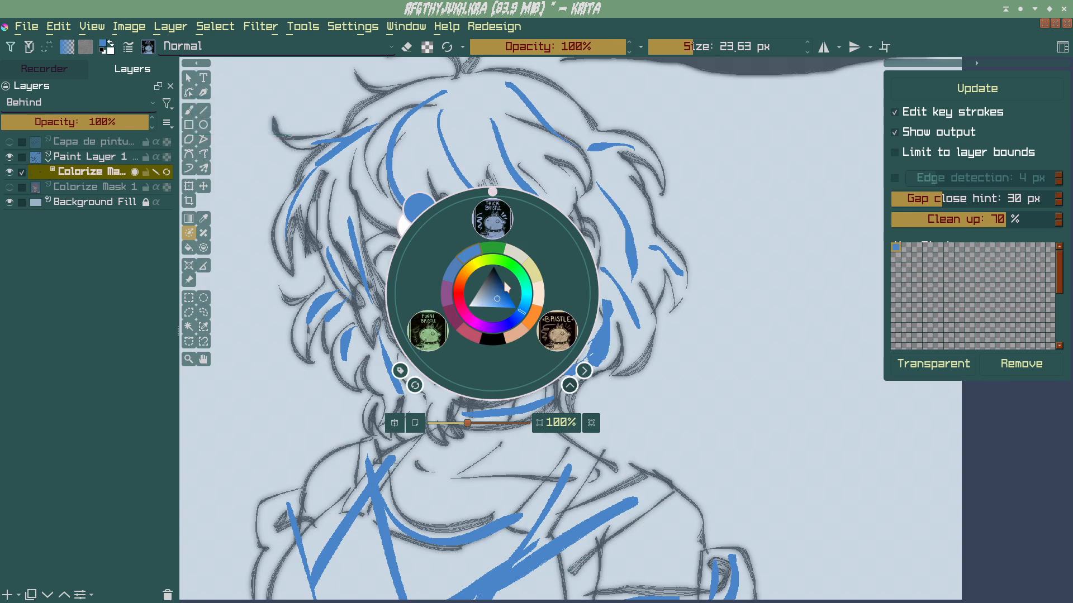
click(471, 268)
drag(496, 287, 500, 290)
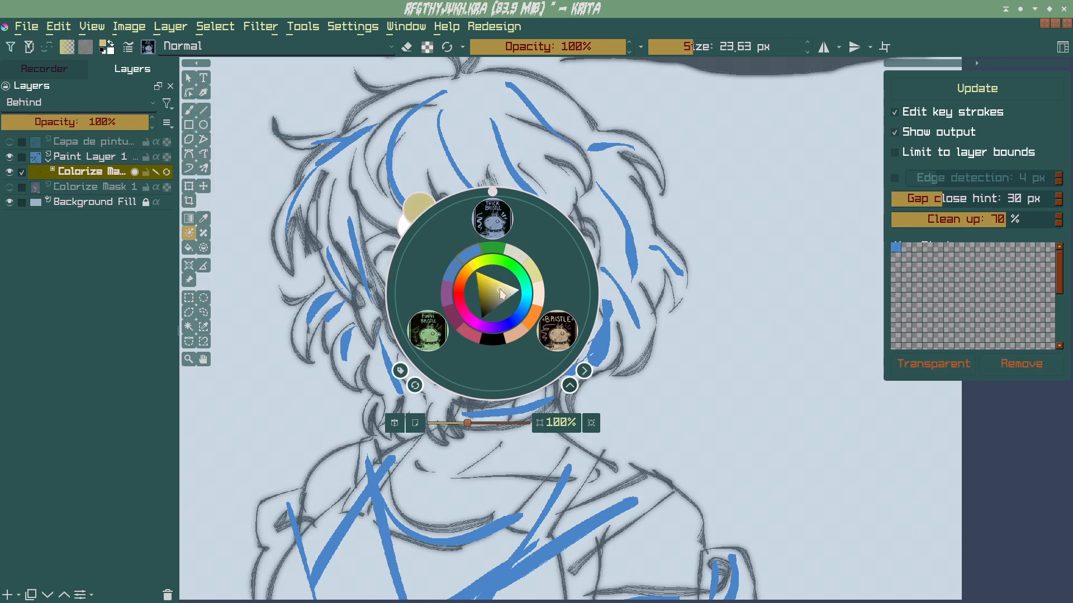
click(559, 185)
mouse_move(364, 219)
mouse_down()
mouse_move(445, 258)
mouse_move(480, 304)
mouse_up()
key(ctrl+z)
key(ctrl+z)
mouse_move(369, 222)
mouse_down()
mouse_move(426, 353)
mouse_move(445, 261)
mouse_move(520, 316)
mouse_up()
key(ctrl+z)
mouse_move(533, 388)
mouse_down()
mouse_move(509, 263)
mouse_move(525, 221)
mouse_up()
drag(478, 300, 518, 233)
mouse_move(486, 254)
mouse_down()
mouse_move(506, 246)
mouse_move(551, 291)
mouse_move(419, 282)
mouse_move(512, 254)
mouse_up()
mouse_move(494, 219)
mouse_down()
mouse_move(489, 275)
mouse_move(457, 308)
mouse_up()
mouse_move(457, 307)
mouse_down()
mouse_move(451, 237)
mouse_move(441, 267)
mouse_up()
Step: Sample the blue from the canvas and add a key stroke to the hair lock beside the chin
ctrl+click(387, 211)
mouse_move(437, 233)
mouse_down()
mouse_move(438, 284)
mouse_move(454, 289)
mouse_up()
drag(455, 289, 456, 251)
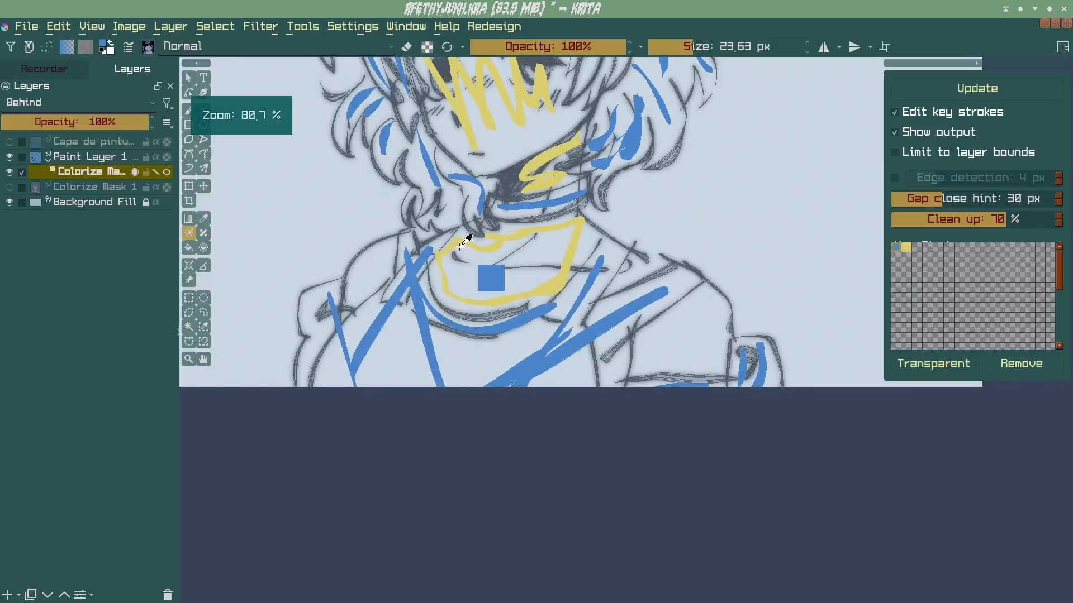
Step: Sample the yellow, paint key strokes on the bare shoulders and upper arm, and update the colorize mask
ctrl+click(460, 246)
drag(390, 253, 362, 278)
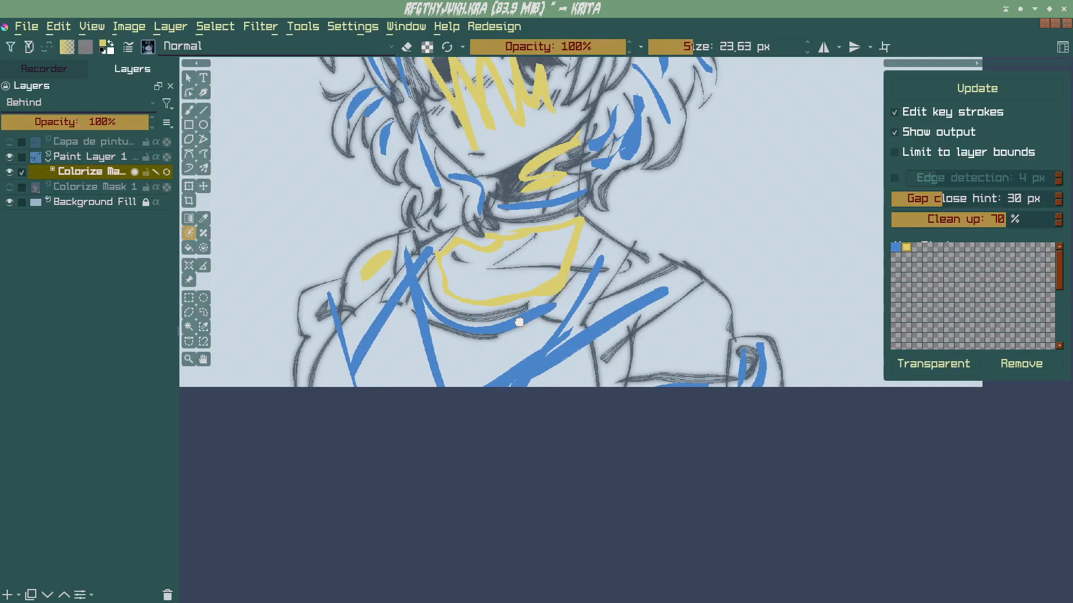
drag(520, 322, 387, 251)
drag(570, 251, 538, 283)
drag(511, 191, 496, 203)
drag(503, 255, 489, 300)
mouse_move(457, 206)
mouse_down()
mouse_move(470, 307)
mouse_move(451, 292)
mouse_move(453, 335)
mouse_up()
drag(518, 272, 497, 195)
drag(476, 153, 475, 241)
drag(484, 204, 458, 309)
click(954, 85)
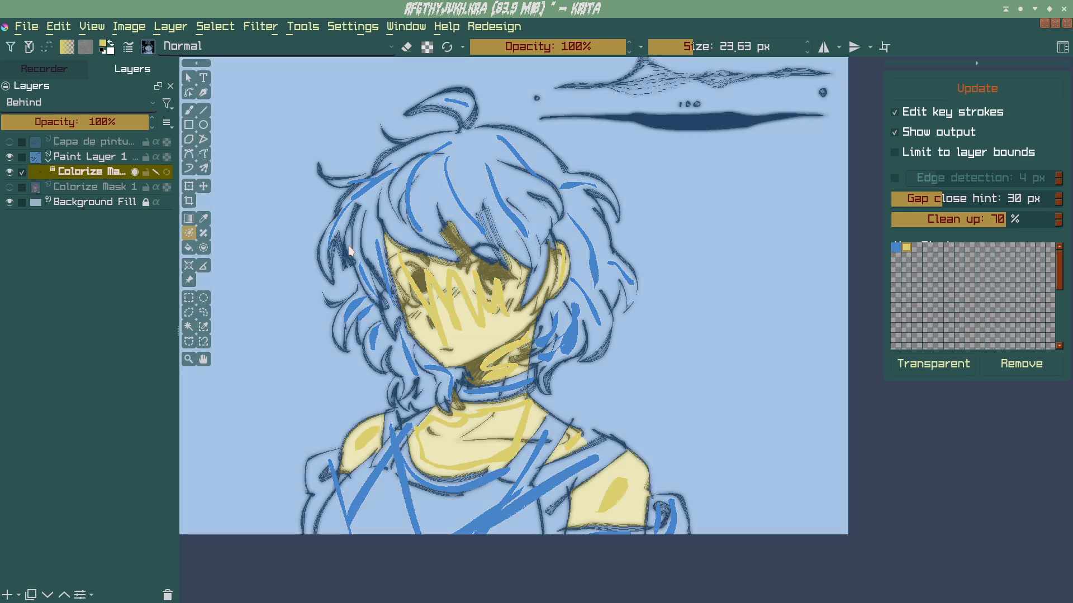
Step: Hide the key strokes to examine the flat colors around the face, neck and shoulder, and show them again
click(155, 172)
scroll(424, 268, up, 2)
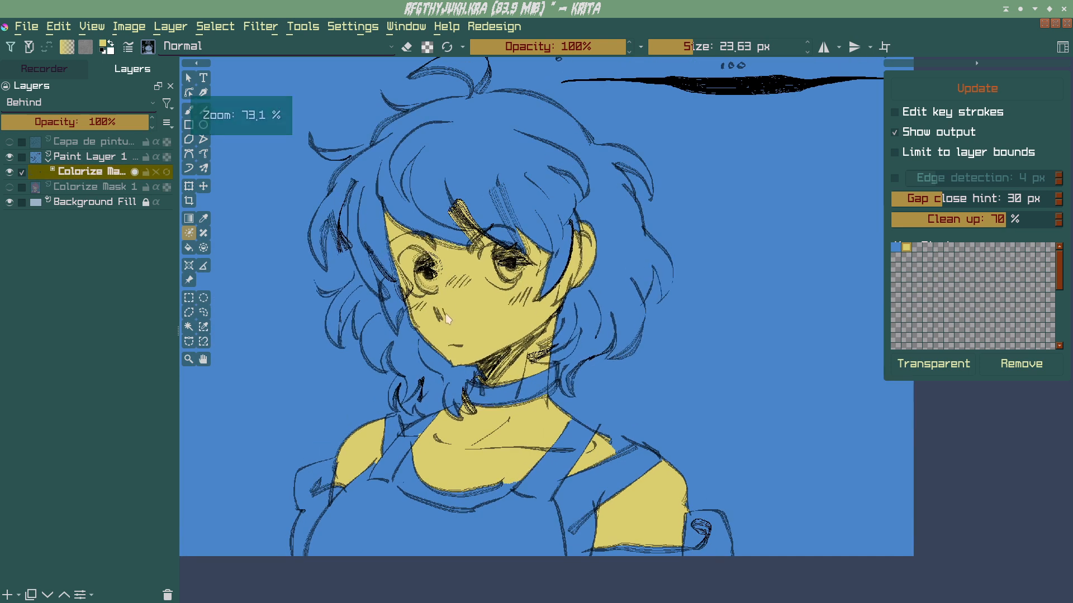
drag(474, 216, 502, 238)
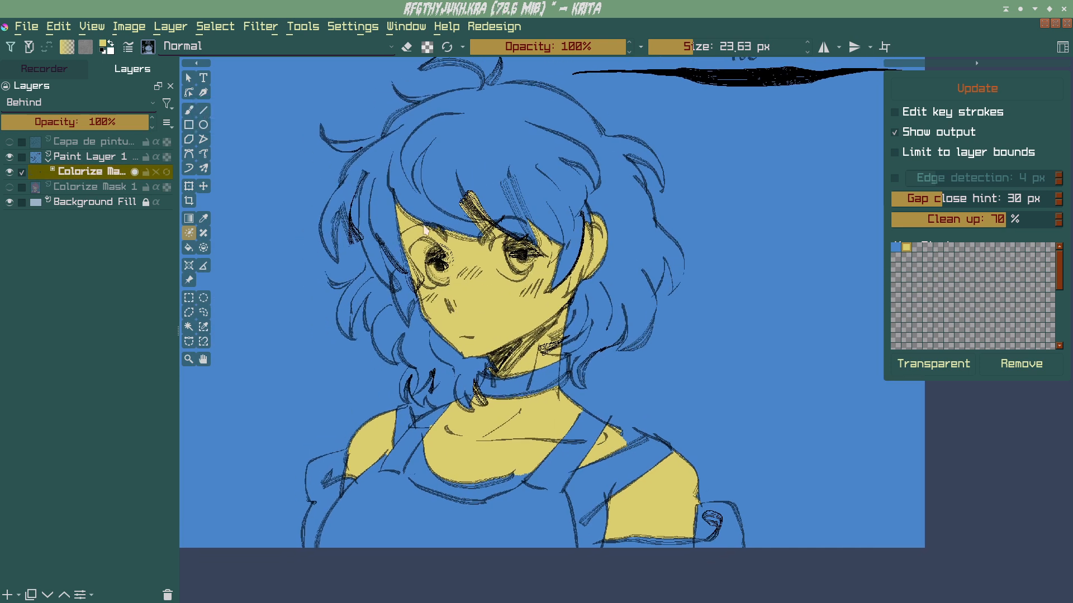
drag(598, 383, 595, 288)
drag(594, 325, 447, 231)
drag(473, 260, 505, 179)
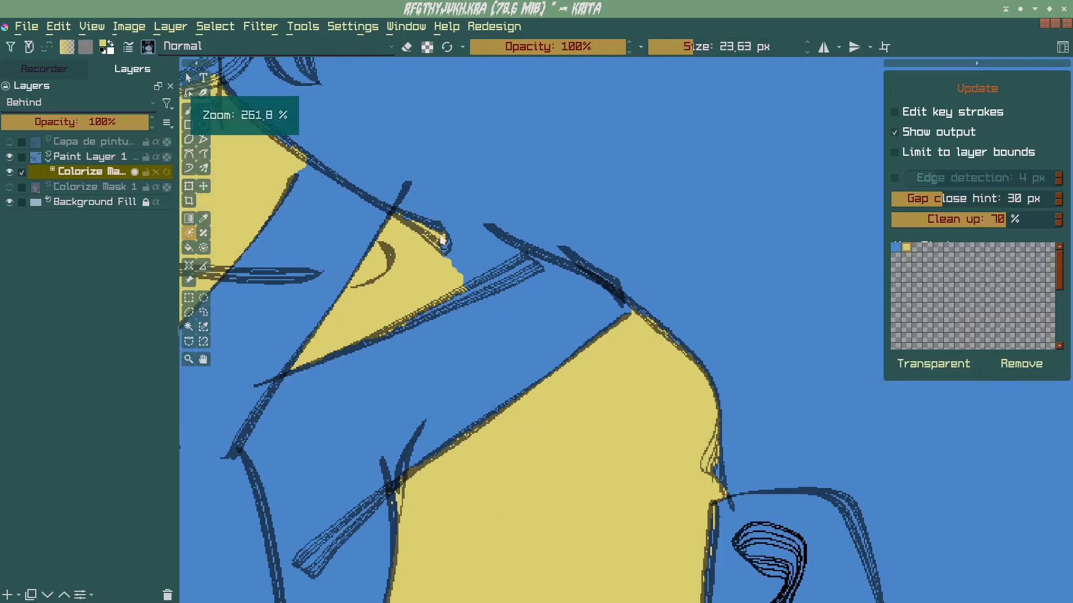
drag(443, 267, 407, 253)
drag(358, 183, 432, 270)
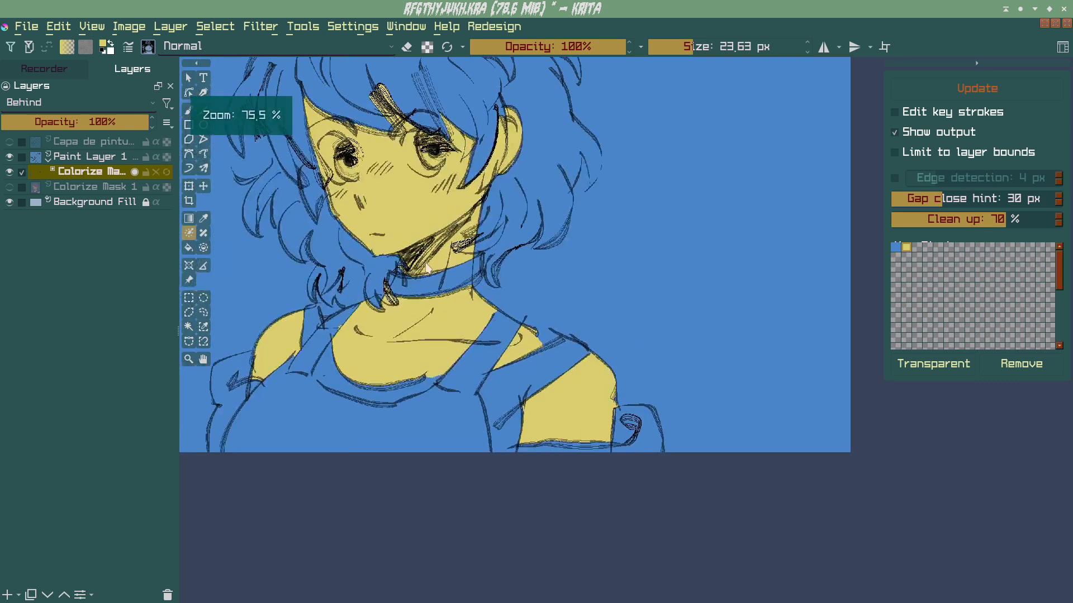
drag(405, 309, 474, 373)
drag(439, 388, 443, 423)
mouse_move(431, 347)
mouse_down()
mouse_move(439, 377)
mouse_move(437, 362)
mouse_up()
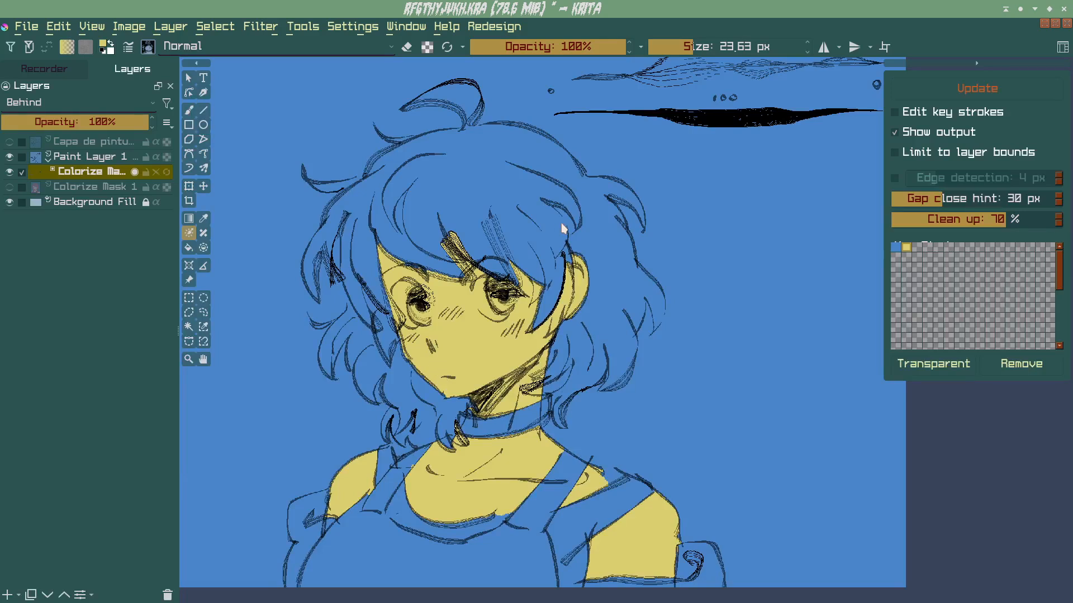
click(155, 172)
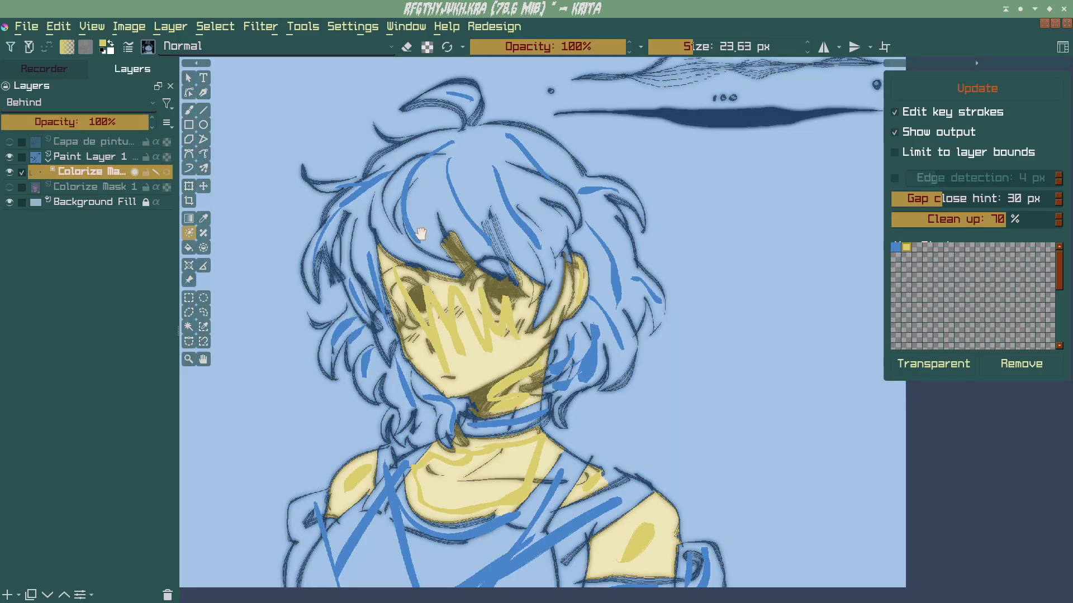
Step: Choose black and paint key strokes around the outside of the character, enclosing the hair, shoulders and sleeves
drag(386, 310, 388, 335)
drag(388, 336, 396, 287)
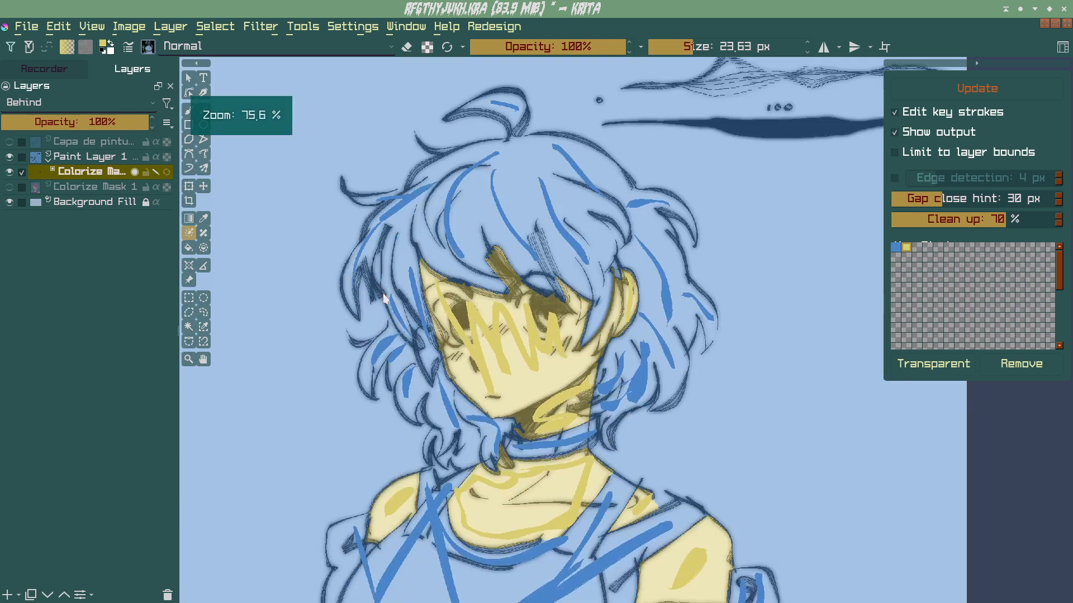
right_click(396, 286)
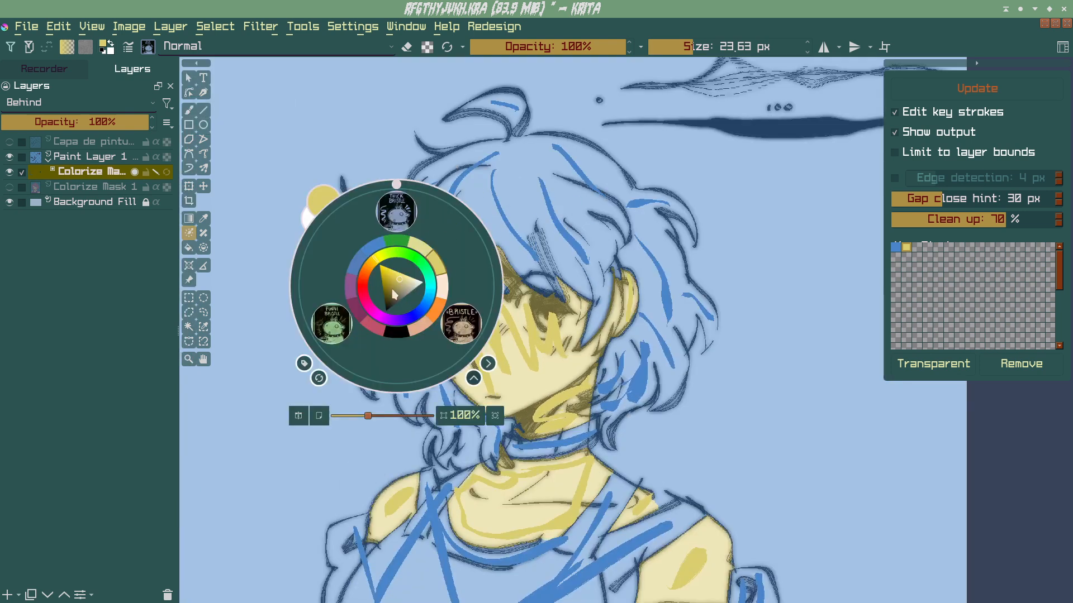
drag(399, 279, 358, 392)
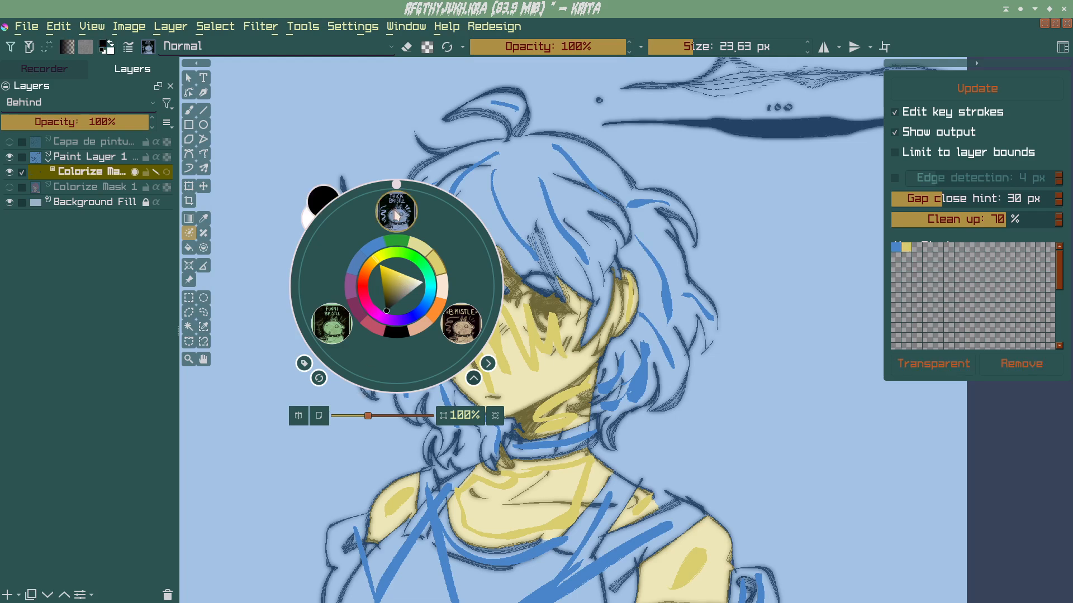
click(396, 213)
mouse_move(503, 200)
mouse_down()
mouse_move(413, 229)
mouse_move(407, 256)
mouse_move(357, 292)
mouse_move(356, 325)
mouse_up()
drag(346, 324, 338, 257)
mouse_move(350, 259)
mouse_down()
mouse_move(359, 334)
mouse_move(378, 322)
mouse_move(331, 322)
mouse_up()
drag(357, 360, 360, 407)
mouse_move(391, 429)
mouse_down()
mouse_move(352, 361)
mouse_move(359, 368)
mouse_up()
mouse_move(348, 343)
mouse_down()
mouse_move(377, 379)
mouse_move(337, 419)
mouse_up()
mouse_move(331, 428)
mouse_down()
mouse_move(365, 353)
mouse_move(307, 478)
mouse_up()
drag(630, 235, 552, 320)
drag(570, 380, 555, 417)
drag(533, 407, 627, 431)
mouse_move(604, 432)
mouse_down()
mouse_move(552, 355)
mouse_move(621, 411)
mouse_up()
drag(618, 420, 682, 508)
mouse_move(565, 310)
mouse_down()
mouse_move(548, 393)
mouse_move(564, 330)
mouse_up()
drag(554, 311, 569, 359)
drag(547, 211, 565, 335)
drag(559, 268, 553, 347)
mouse_move(552, 295)
mouse_down()
mouse_move(506, 205)
mouse_move(464, 166)
mouse_move(398, 148)
mouse_up()
mouse_move(399, 150)
mouse_down()
mouse_move(321, 102)
mouse_move(296, 147)
mouse_move(411, 138)
mouse_move(531, 197)
mouse_up()
key(ctrl+z)
mouse_move(587, 158)
mouse_down()
mouse_move(625, 172)
mouse_move(470, 314)
mouse_up()
drag(470, 314, 470, 259)
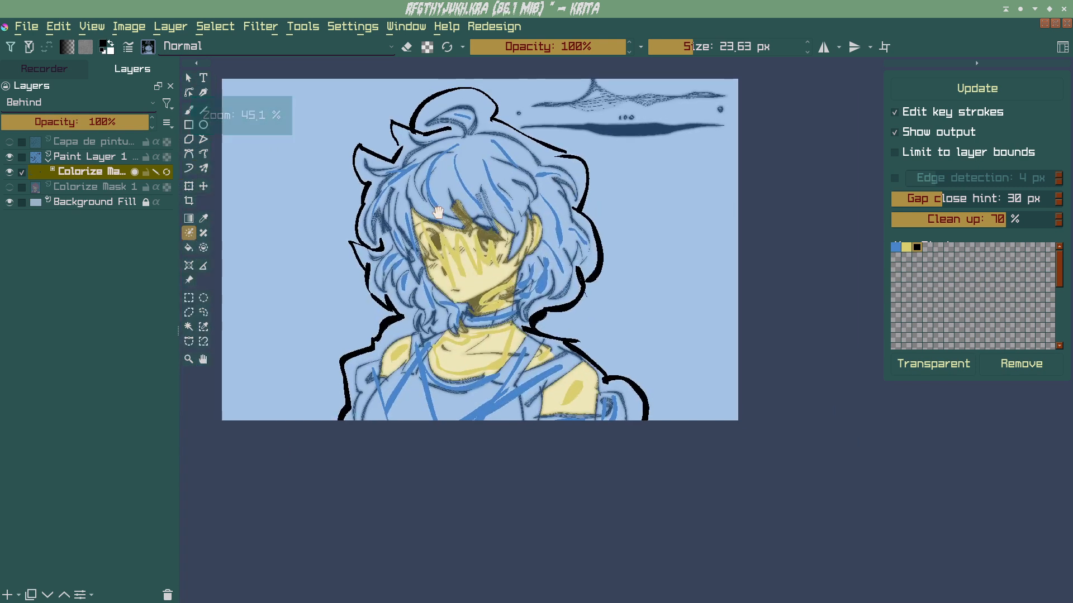
Step: Set the black key stroke color as transparent and update the colorize mask
scroll(380, 263, up, 2)
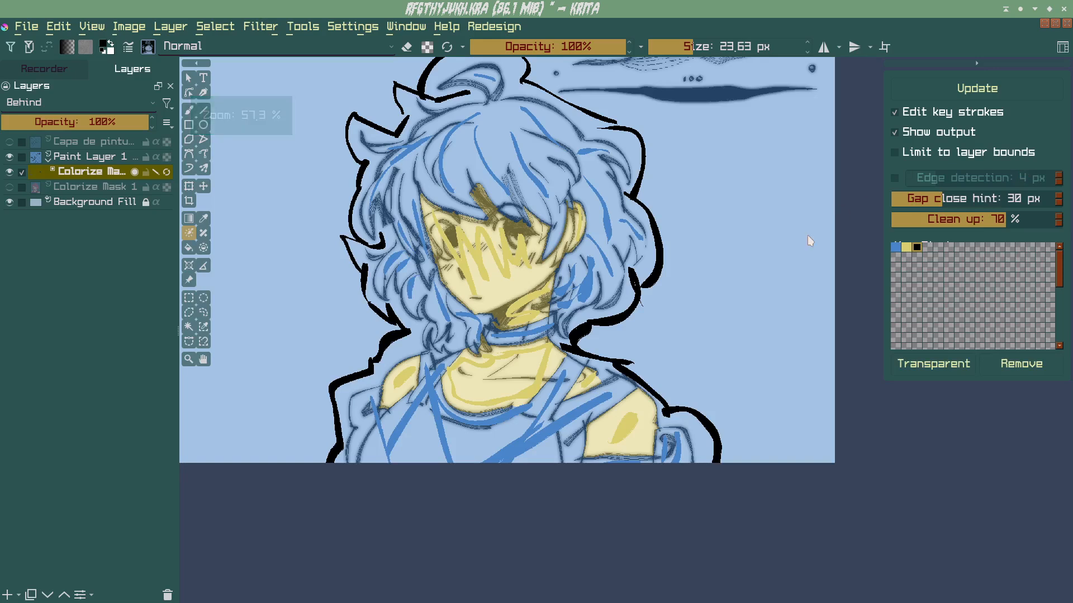
click(897, 248)
click(908, 249)
click(919, 249)
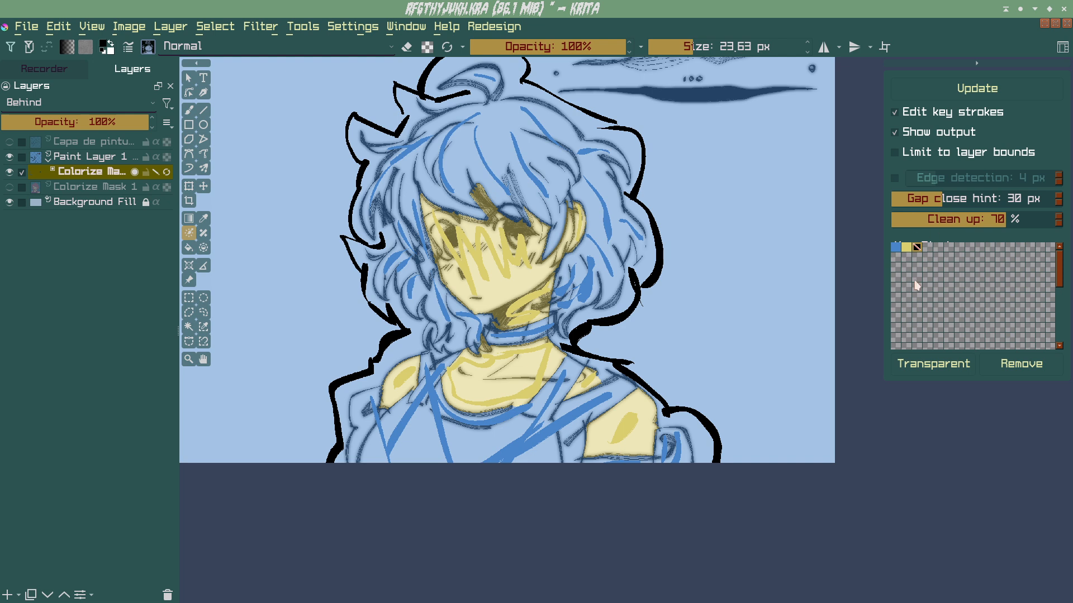
click(968, 87)
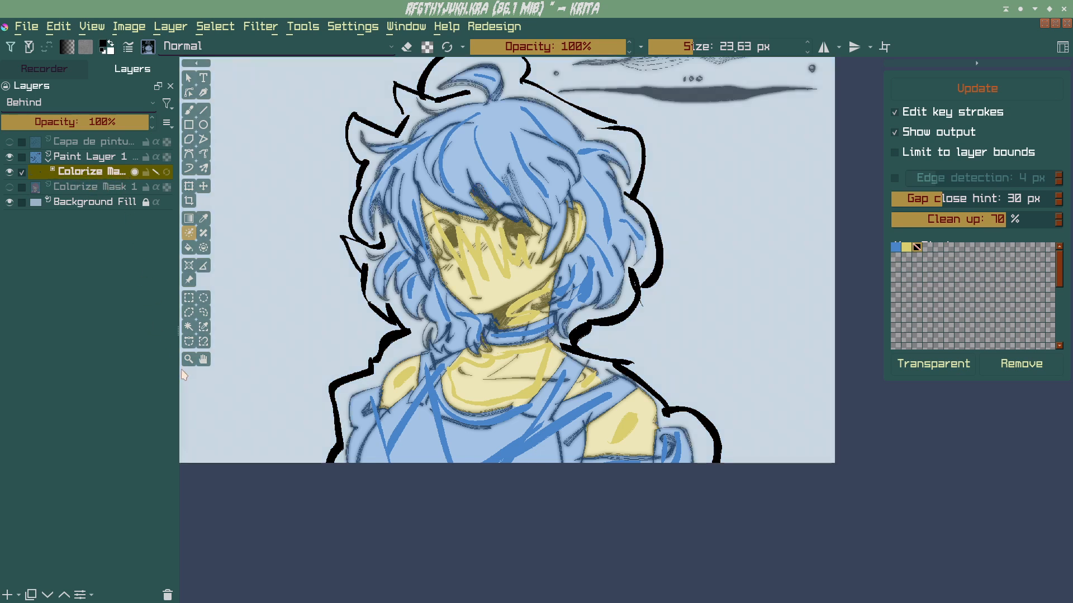
Step: Hide the key strokes to check the flat colors against the background, and show them again
drag(288, 186, 321, 247)
drag(321, 247, 231, 164)
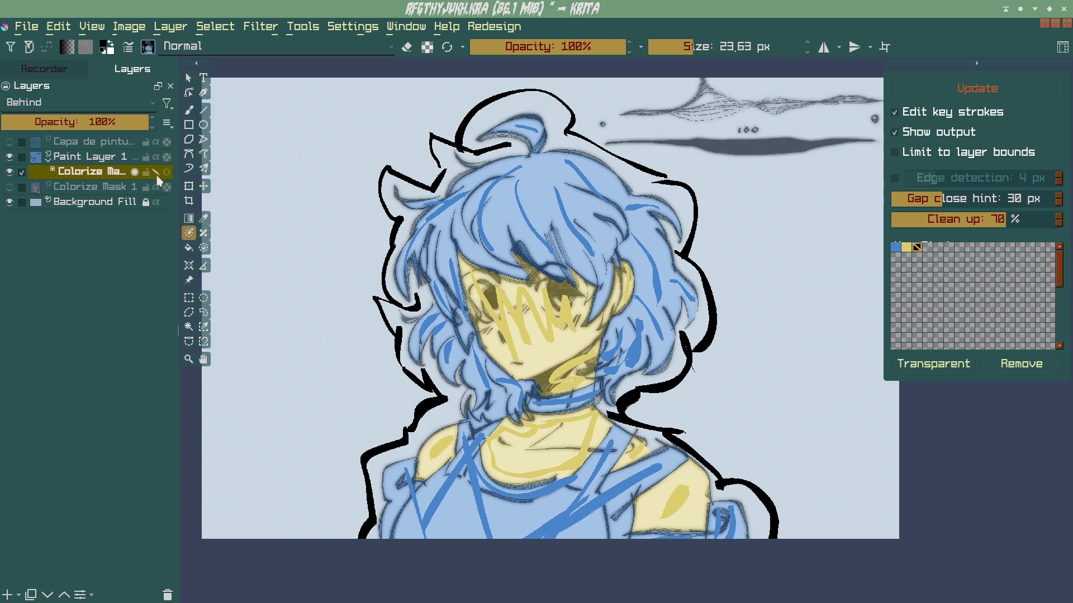
click(157, 172)
scroll(343, 163, up, 2)
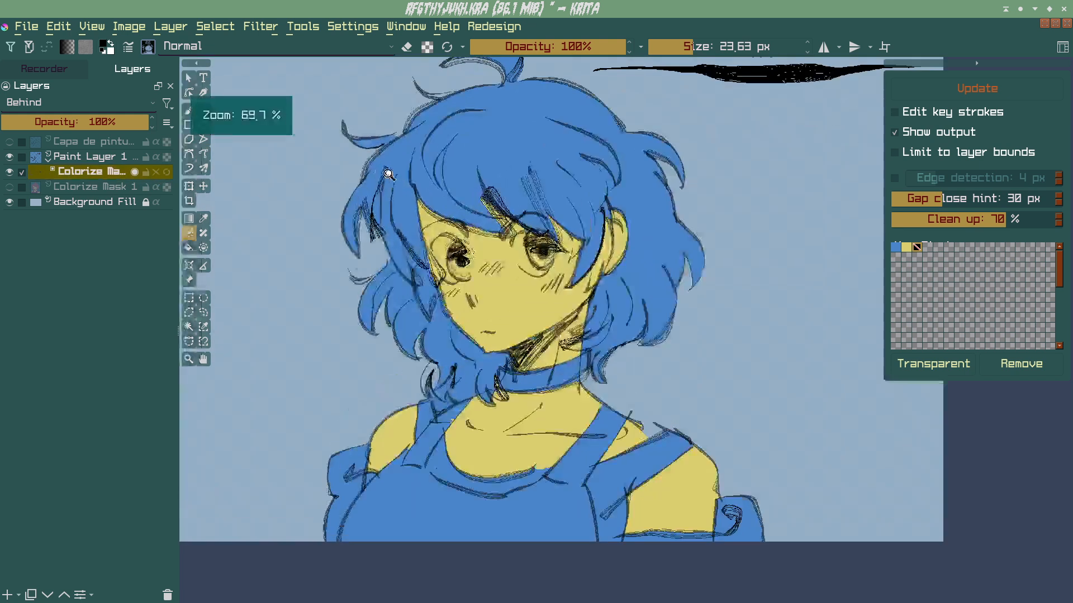
scroll(343, 163, down, 2)
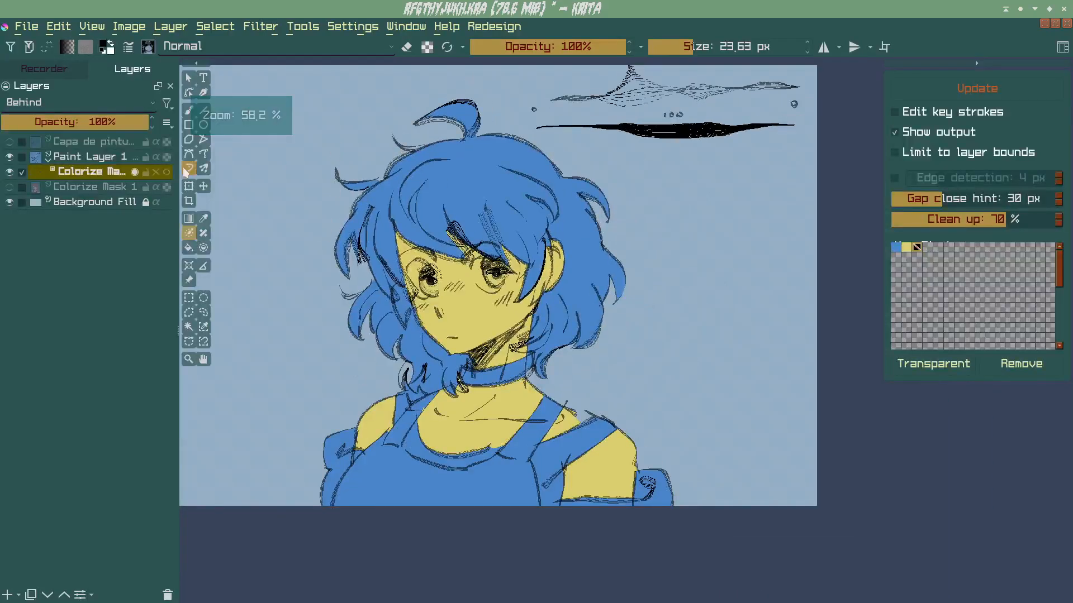
click(156, 172)
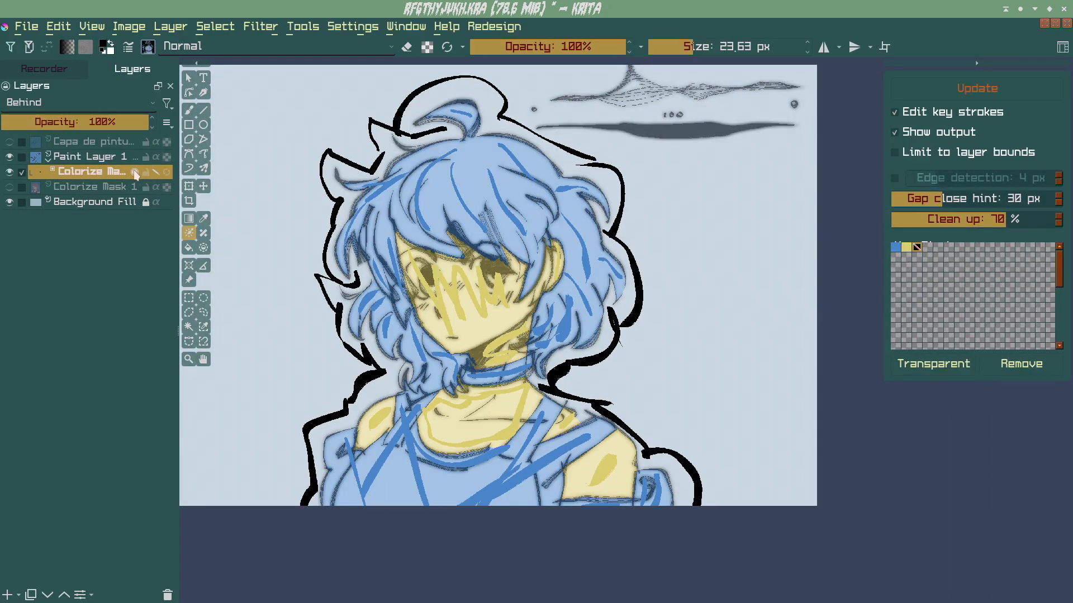
Step: Toggle the colorize mask's output off and on to compare the bare key strokes with the filled colors
click(134, 173)
click(134, 172)
click(134, 173)
click(134, 172)
scroll(273, 140, up, 2)
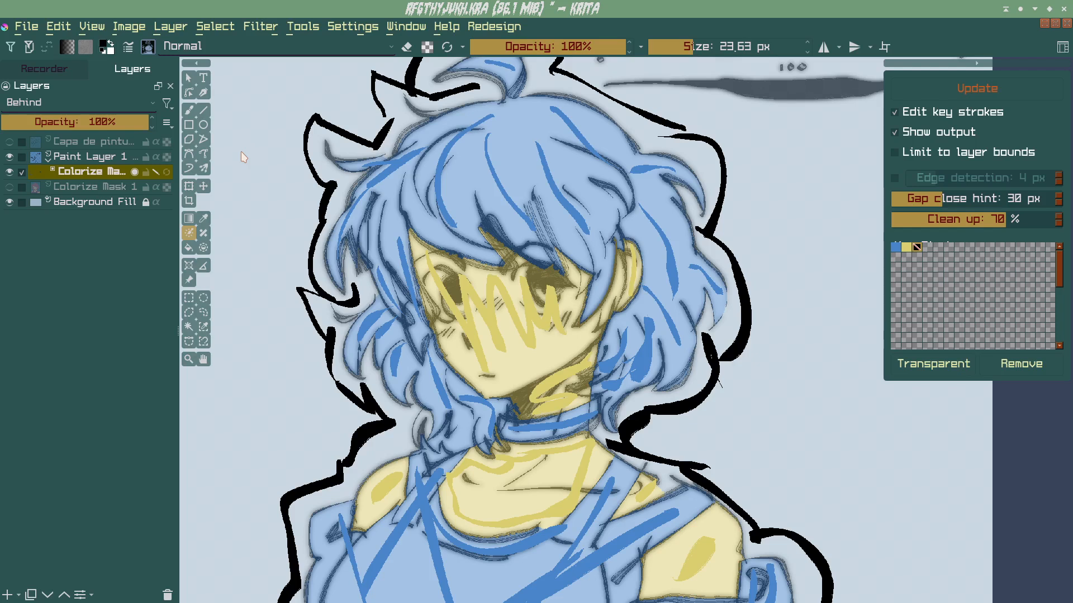
click(134, 172)
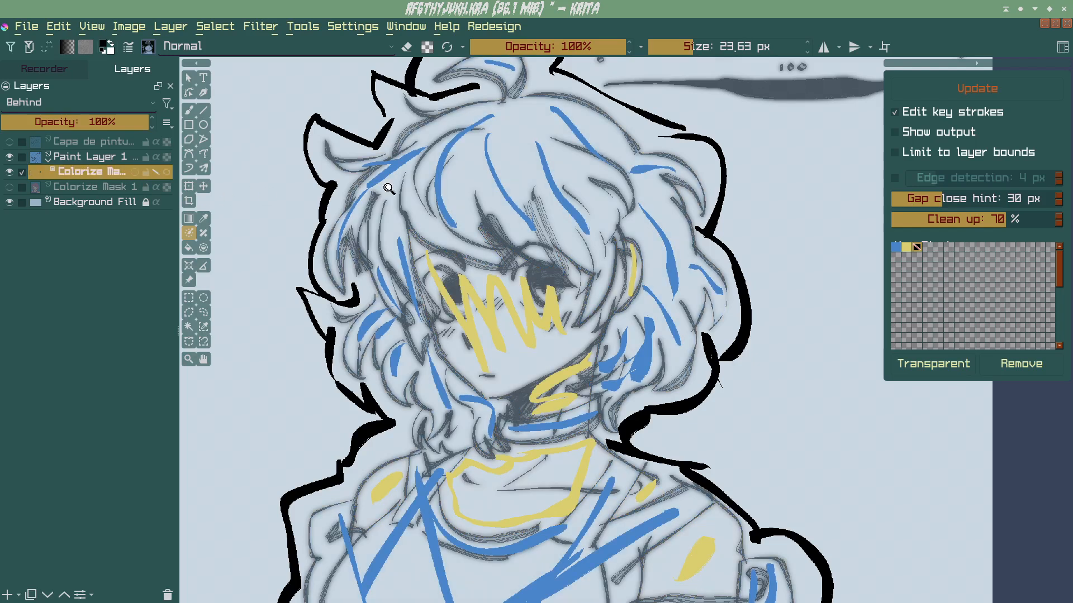
scroll(357, 193, down, 4)
click(134, 172)
Step: Hide the key strokes and examine the color edges around the face, hair, neck and shoulders up close
scroll(385, 190, down, 2)
scroll(418, 253, up, 2)
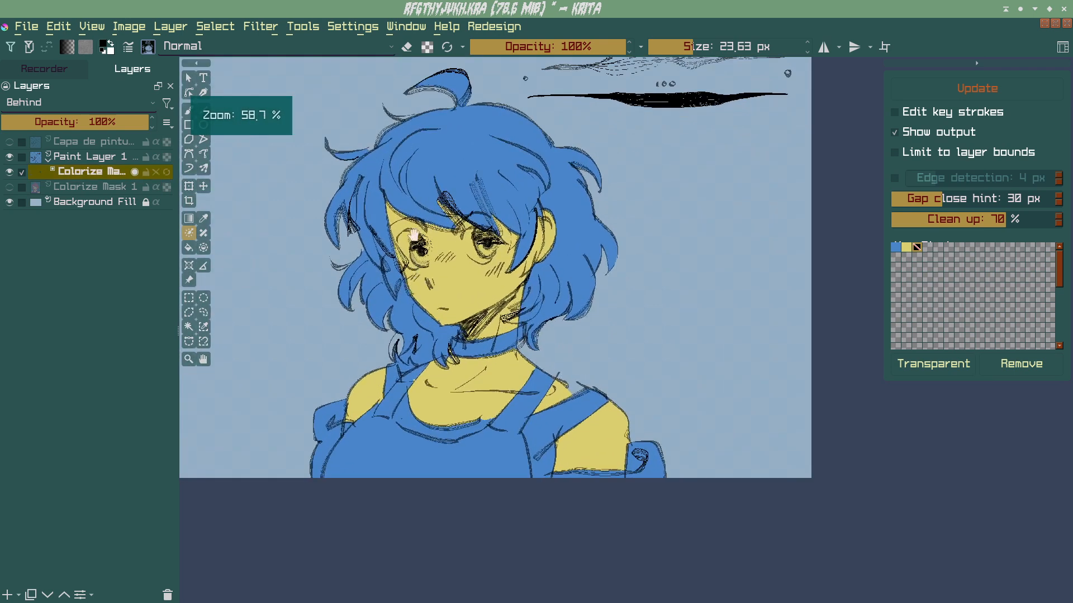
scroll(414, 224, up, 5)
scroll(502, 176, down, 1)
drag(502, 176, 491, 223)
drag(490, 237, 443, 155)
drag(431, 290, 438, 273)
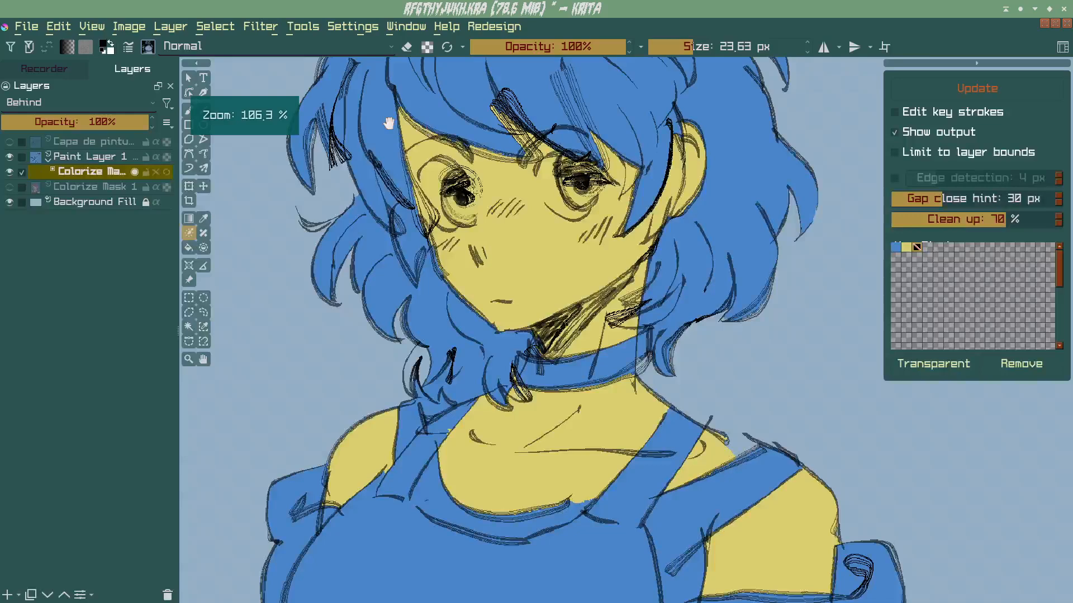
drag(392, 121, 407, 190)
drag(527, 184, 425, 243)
drag(450, 294, 397, 253)
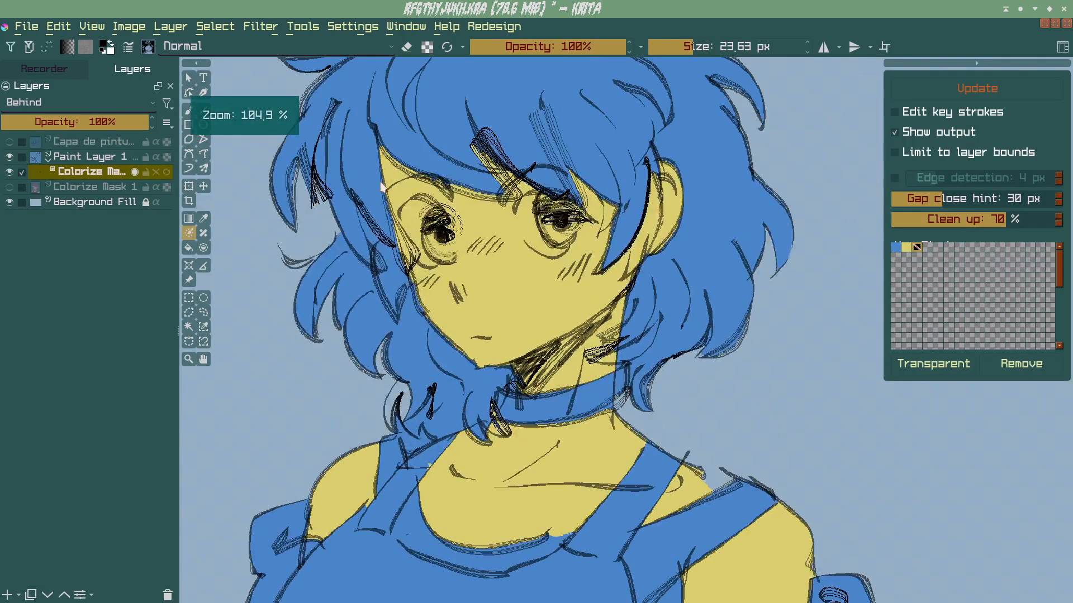
Step: Show the key strokes, add sampled blue strokes to the hair locks beside the neck, and update the mask
click(156, 172)
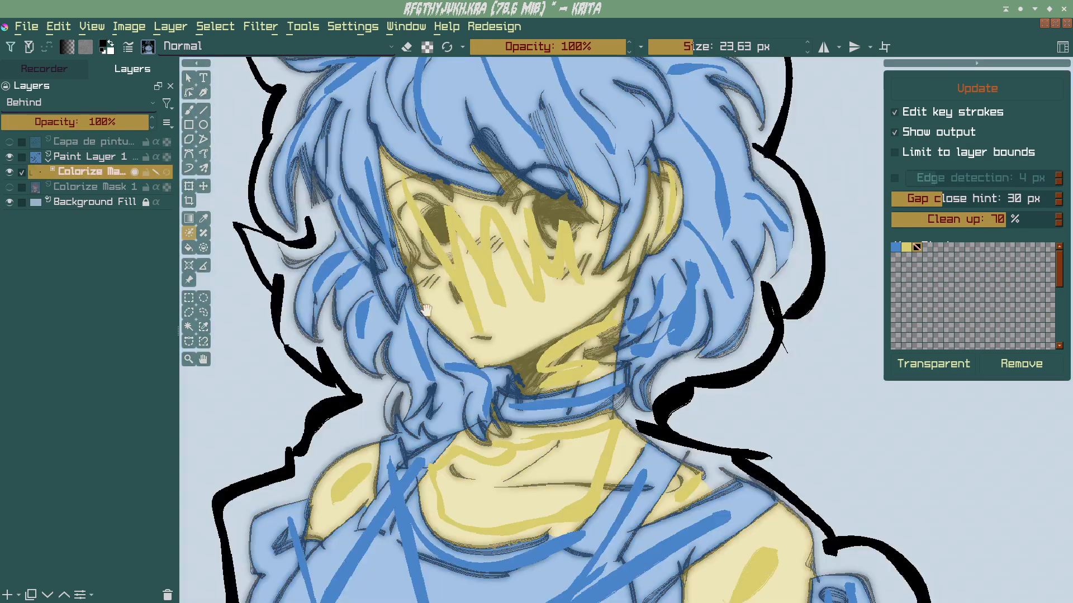
drag(424, 292, 430, 221)
drag(430, 220, 431, 204)
ctrl+click(430, 295)
mouse_move(395, 340)
mouse_down()
mouse_move(404, 325)
mouse_move(416, 351)
mouse_up()
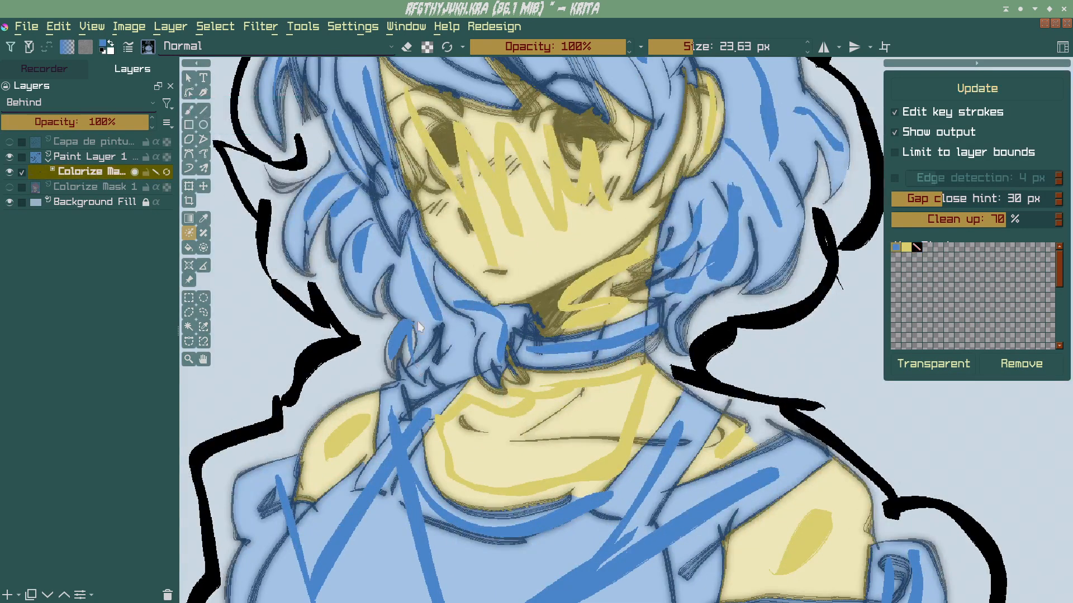
drag(413, 293, 416, 368)
drag(433, 247, 418, 209)
drag(418, 209, 421, 328)
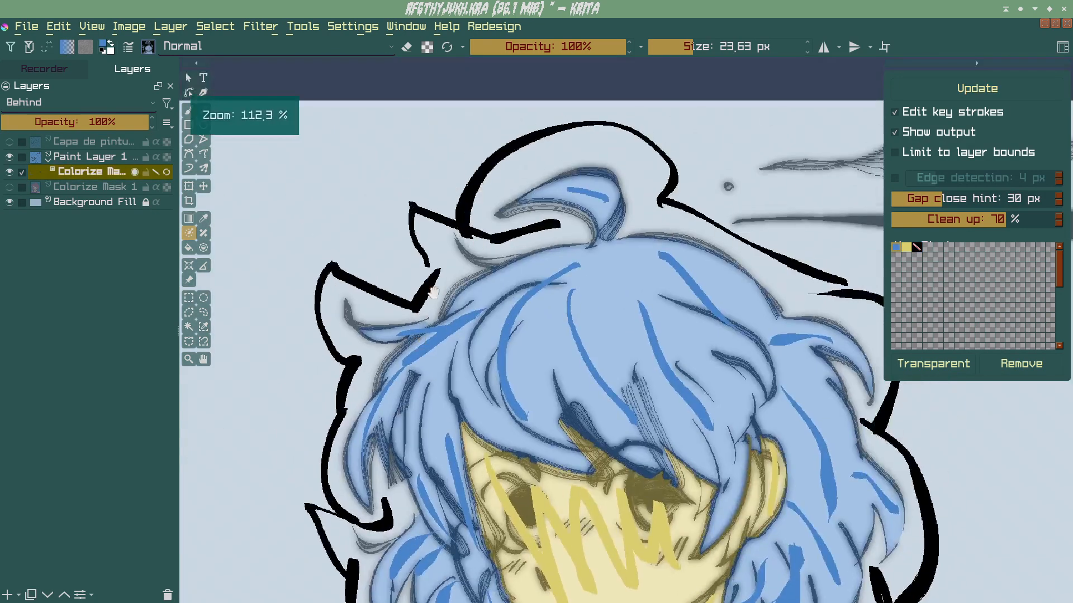
drag(579, 262, 577, 153)
drag(417, 290, 532, 293)
click(966, 91)
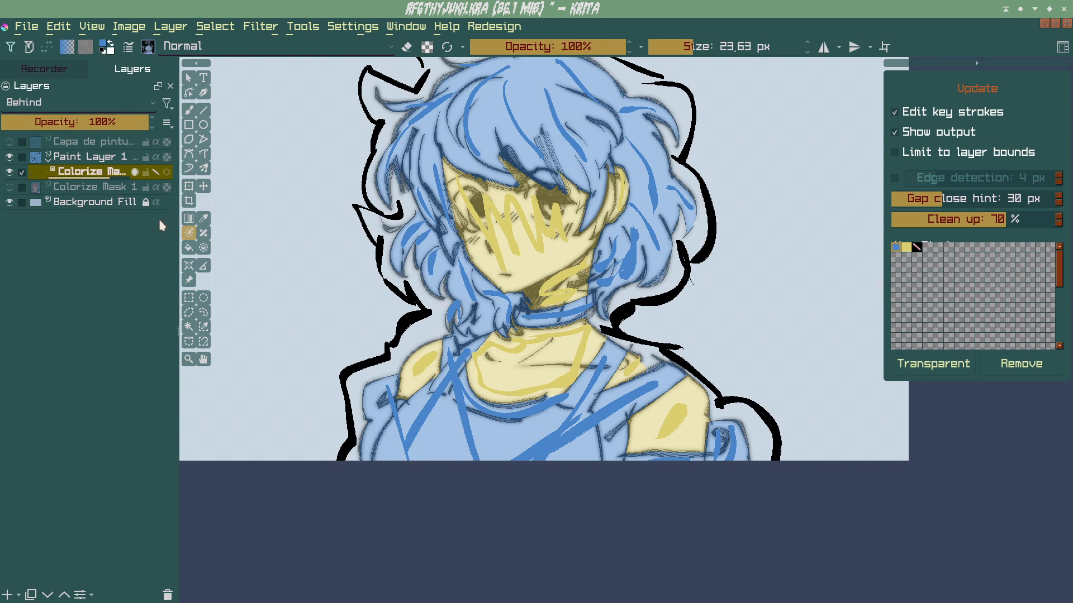
Step: Hide the key strokes and examine the filled hair edges around the crown and fringe
click(156, 172)
drag(443, 127, 428, 214)
scroll(428, 214, up, 5)
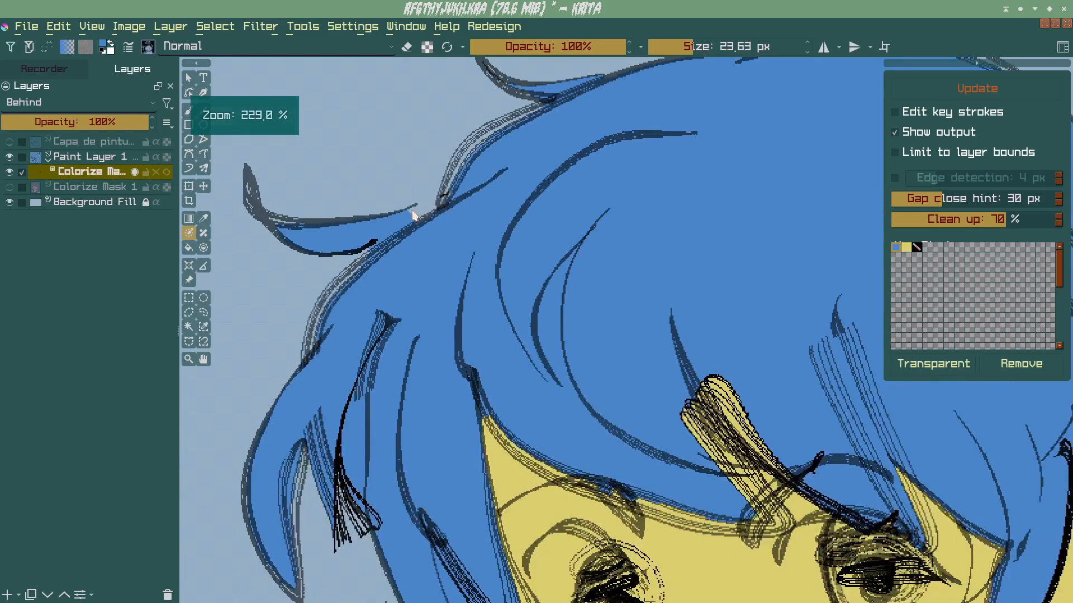
scroll(465, 194, down, 6)
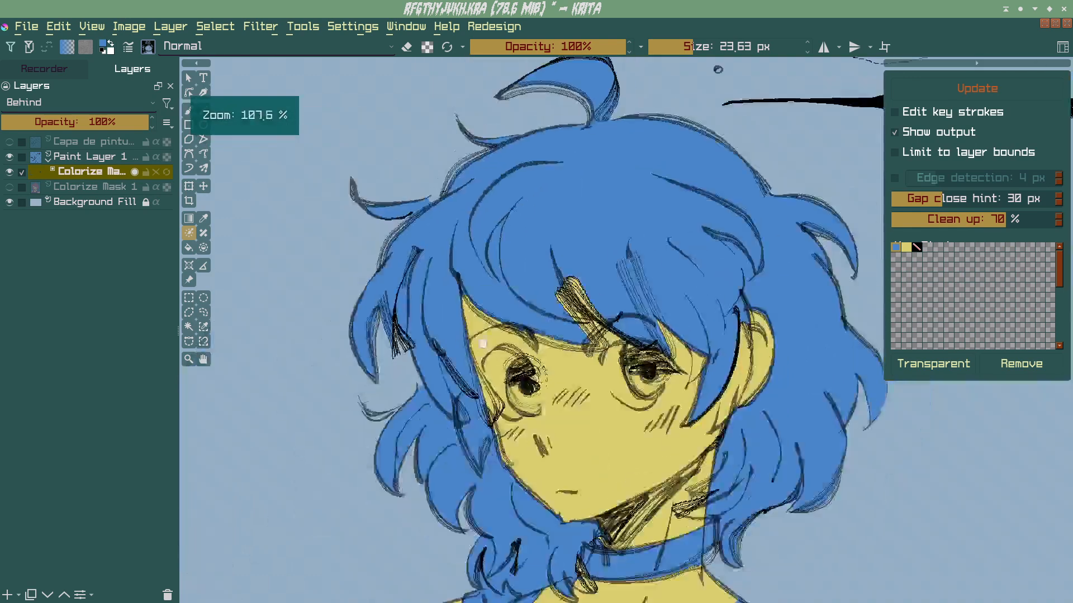
Step: Show the key strokes, refine them along the hair locks beside the crown in blue and transparent black, and update the mask
scroll(401, 181, up, 1)
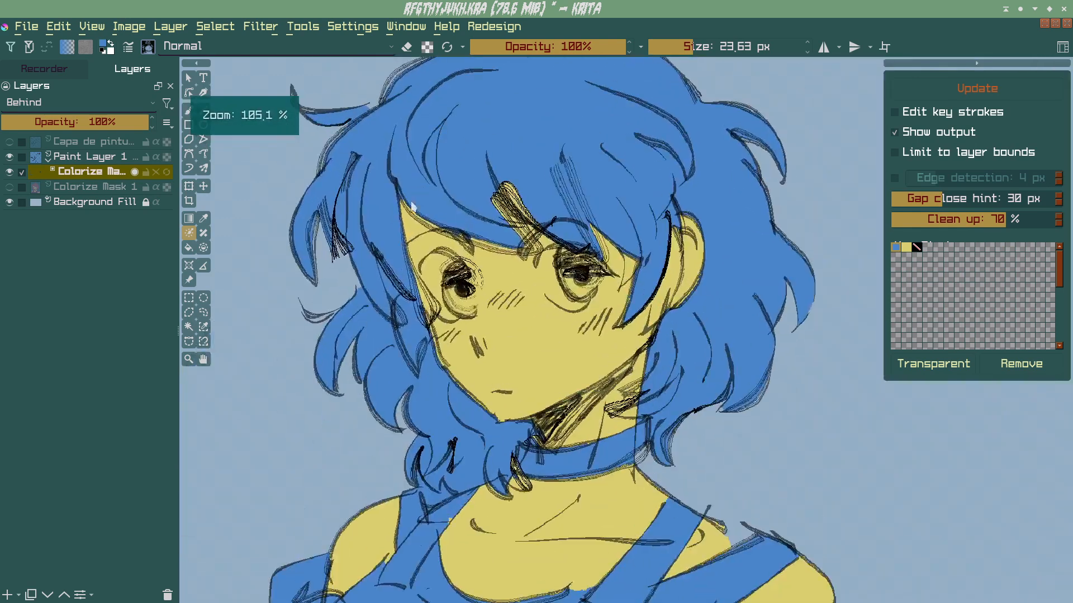
click(155, 173)
mouse_move(395, 100)
mouse_down()
mouse_move(428, 233)
mouse_move(386, 174)
mouse_up()
mouse_move(420, 220)
mouse_down()
mouse_move(424, 270)
mouse_move(429, 255)
mouse_up()
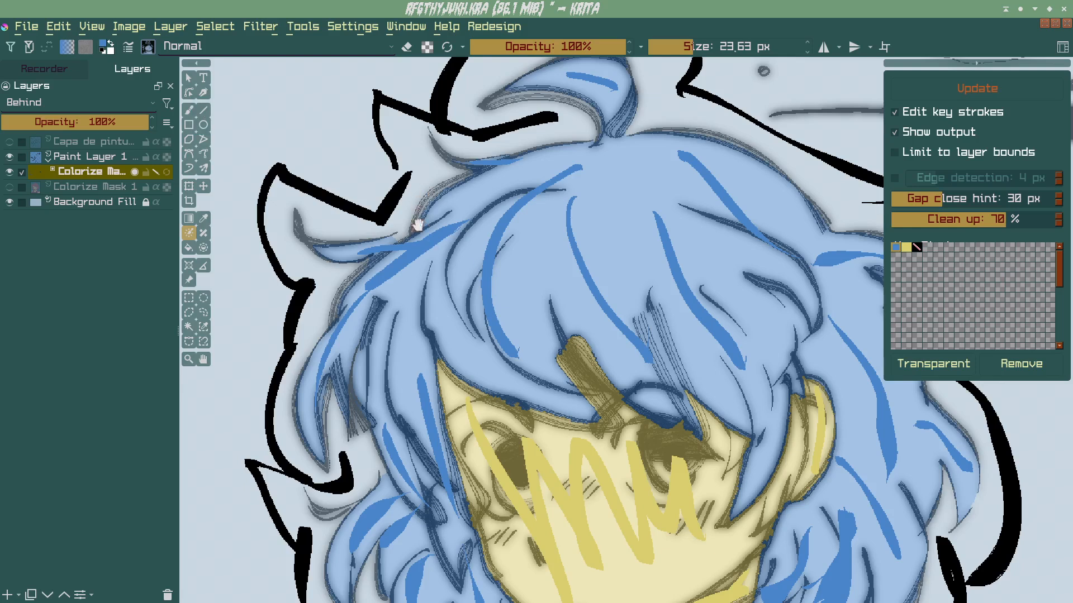
scroll(418, 225, up, 1)
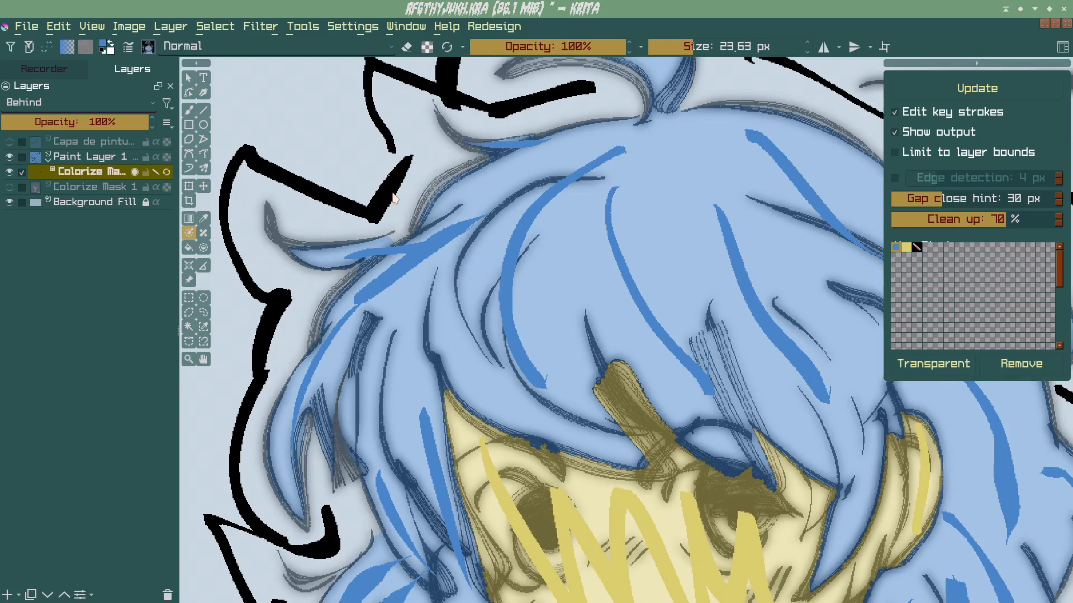
drag(397, 234, 435, 218)
mouse_move(371, 245)
mouse_down()
mouse_move(402, 233)
mouse_move(376, 233)
mouse_move(406, 222)
mouse_move(424, 184)
mouse_move(460, 287)
mouse_move(520, 199)
mouse_move(446, 235)
mouse_up()
ctrl+click(391, 188)
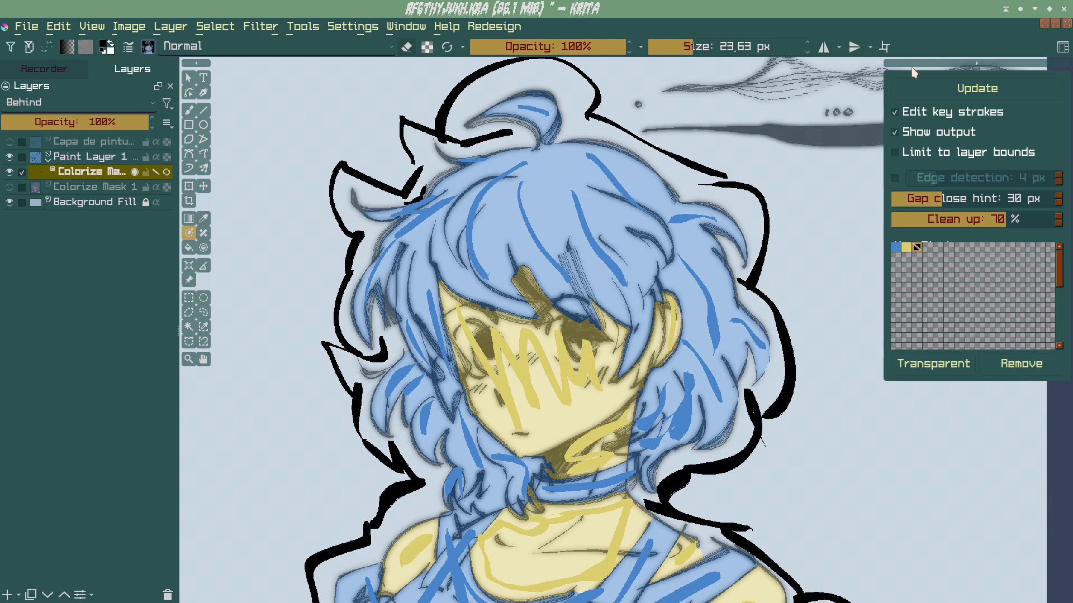
click(949, 93)
Step: Hide the key strokes and inspect the refilled edge of the curled side lock and nearby hair up close
click(156, 172)
drag(425, 195, 421, 120)
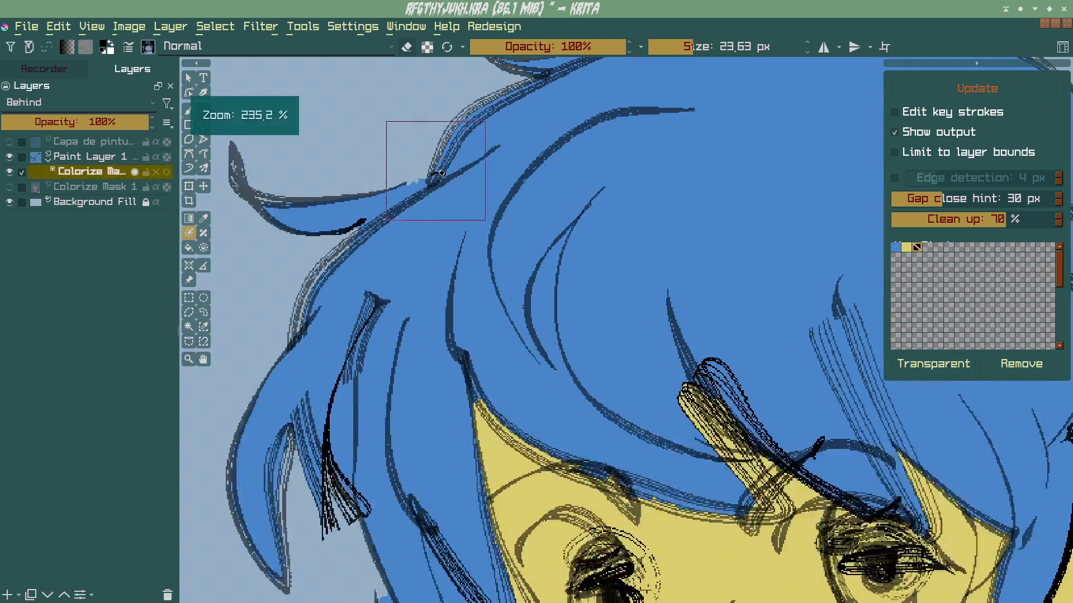
drag(435, 176, 387, 195)
drag(413, 294, 341, 237)
mouse_move(381, 217)
mouse_down()
mouse_move(391, 253)
mouse_move(393, 169)
mouse_move(387, 223)
mouse_move(306, 216)
mouse_move(364, 219)
mouse_move(359, 292)
mouse_move(380, 310)
mouse_up()
Step: Show the key strokes, choose a pale cream color, and paint a key stroke in the white of each eye
click(157, 172)
mouse_move(523, 222)
mouse_down()
mouse_move(553, 263)
mouse_move(512, 285)
mouse_move(510, 307)
mouse_move(520, 307)
mouse_up()
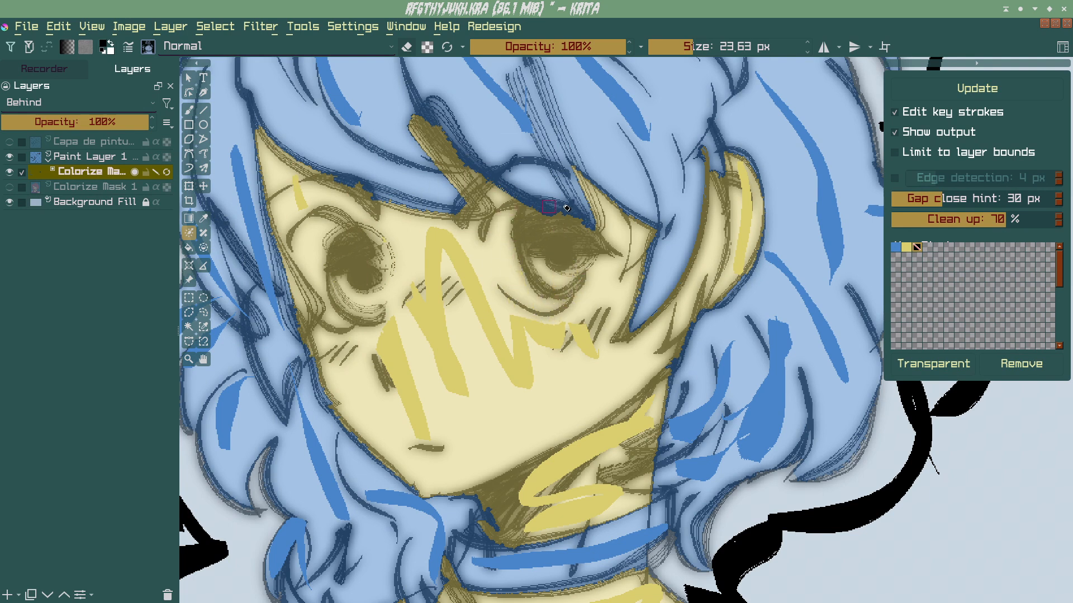
right_click(366, 285)
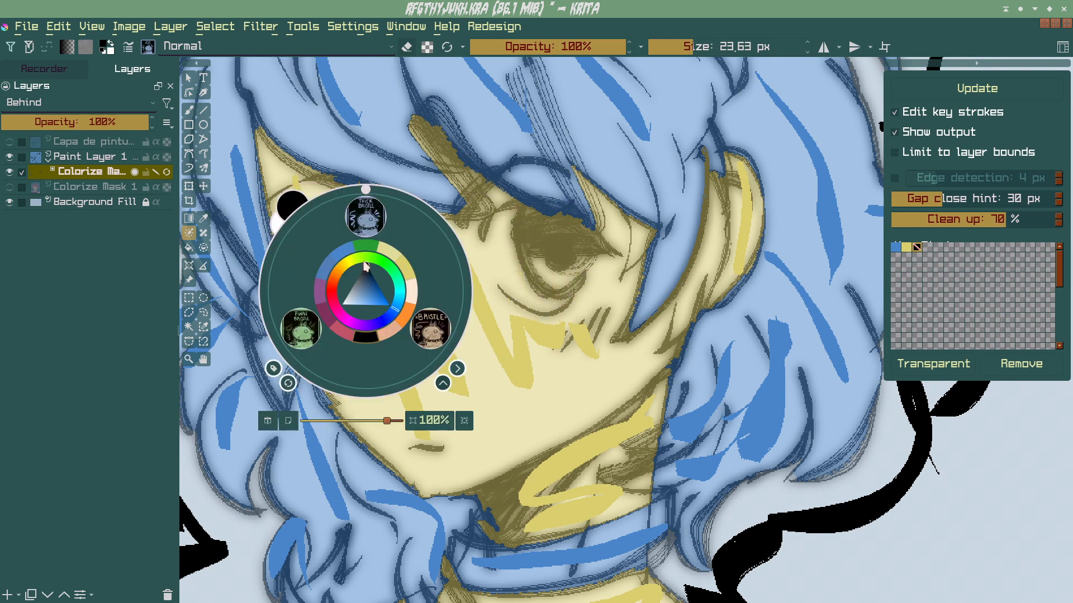
drag(338, 272, 369, 292)
click(382, 292)
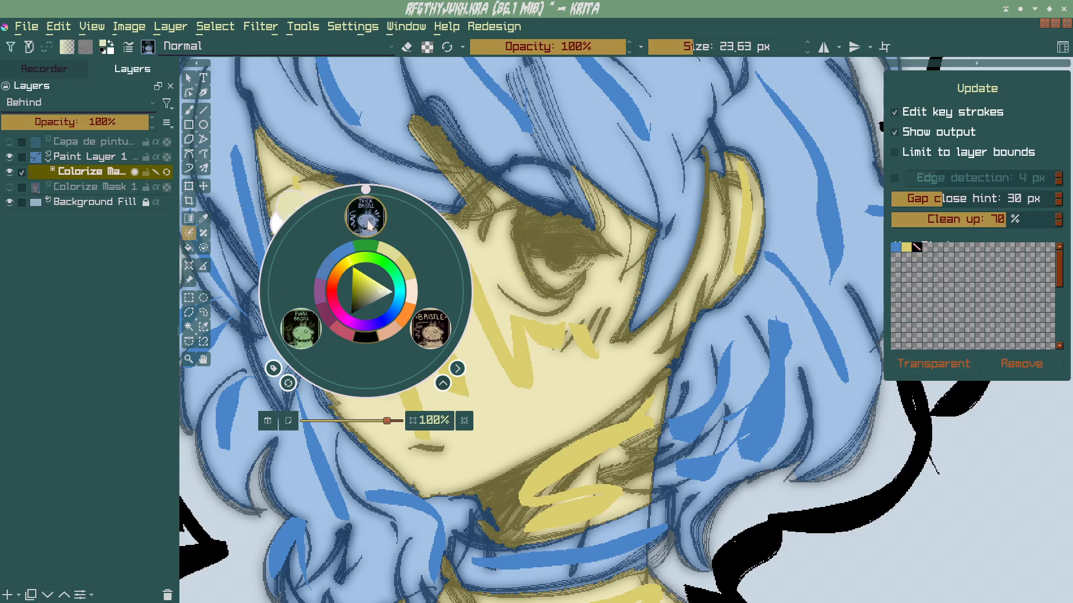
click(370, 219)
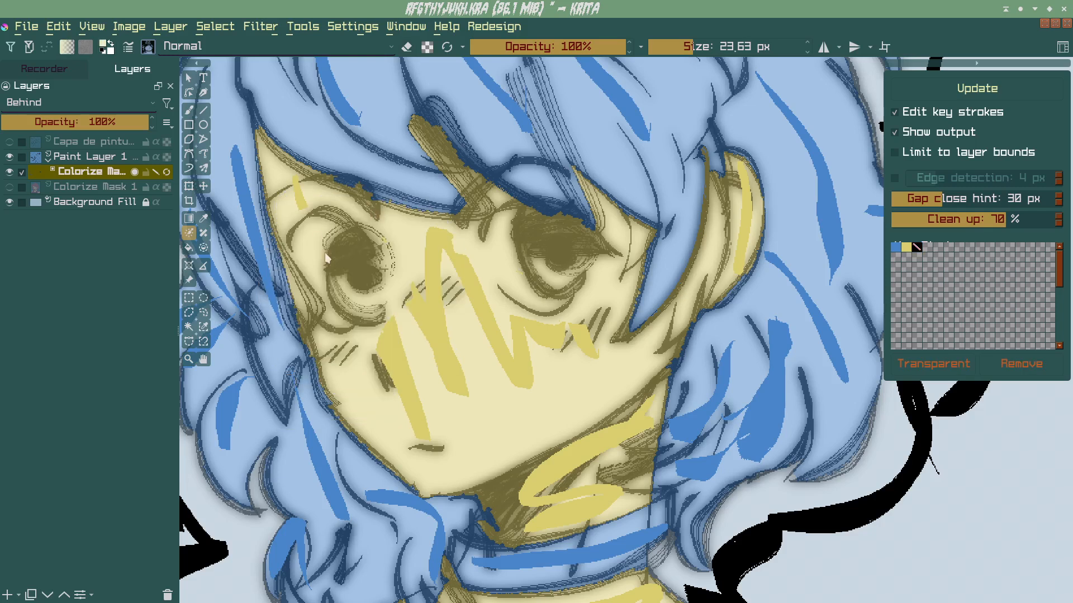
drag(317, 239, 329, 316)
drag(531, 223, 510, 287)
Step: Sample the hair blue, paint a curved key stroke in each iris, and update the colorize mask
ctrl+click(511, 105)
mouse_move(342, 258)
mouse_down()
mouse_move(346, 307)
mouse_move(344, 263)
mouse_move(380, 268)
mouse_up()
key(ctrl+z)
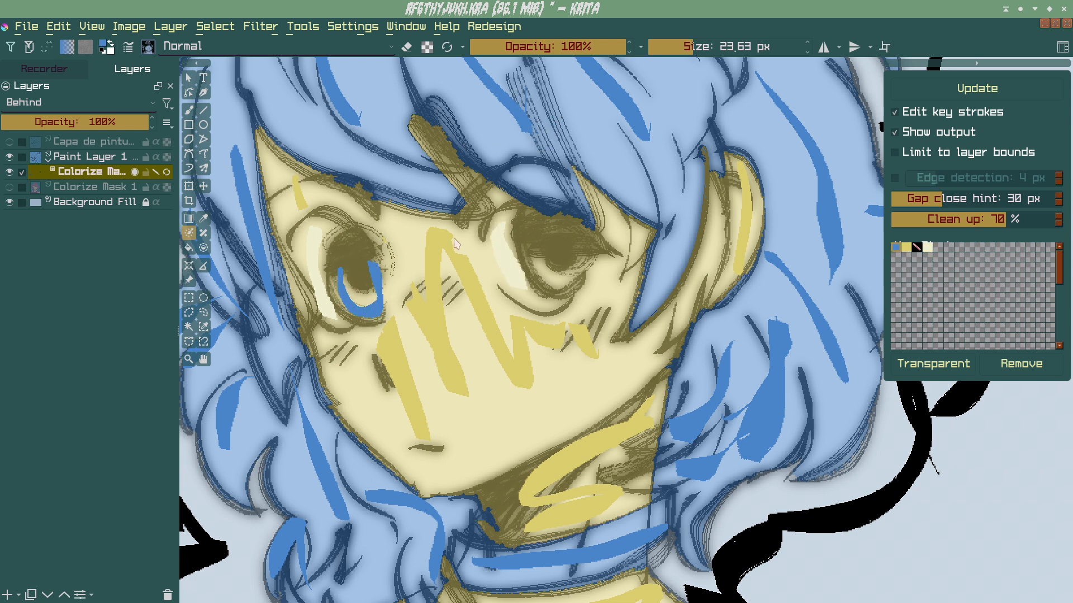
drag(536, 244, 586, 242)
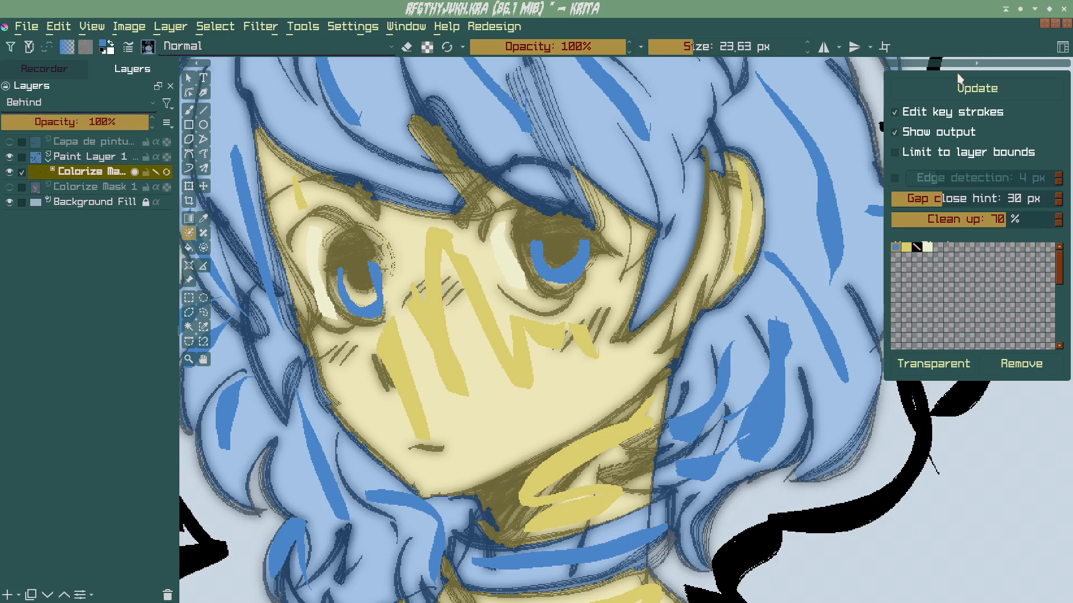
click(905, 89)
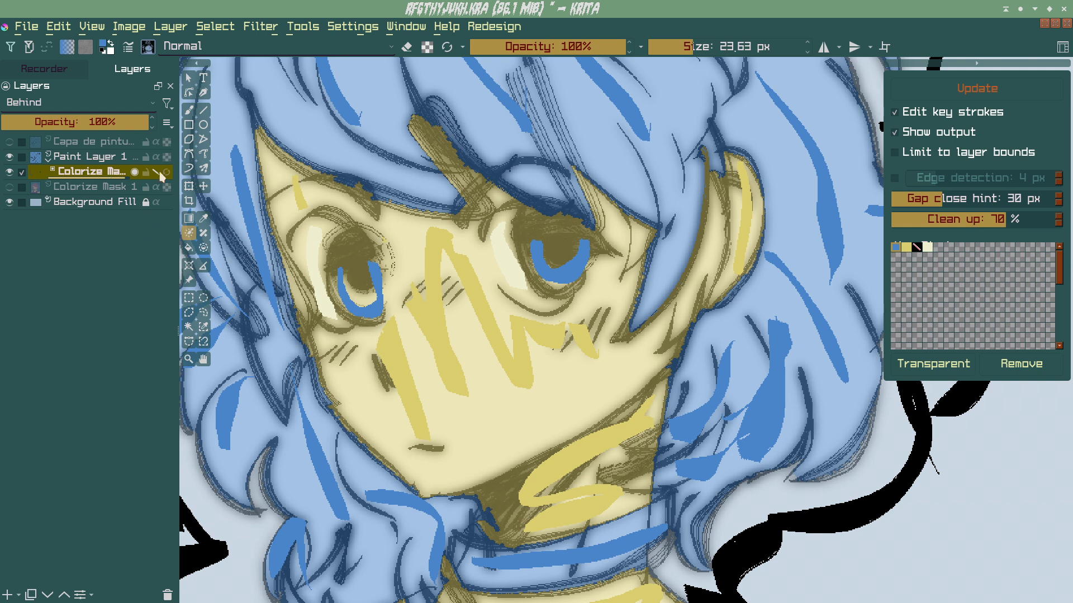
Step: Toggle the key strokes off and on to compare them with the filled eye colors
click(156, 173)
drag(520, 182, 516, 237)
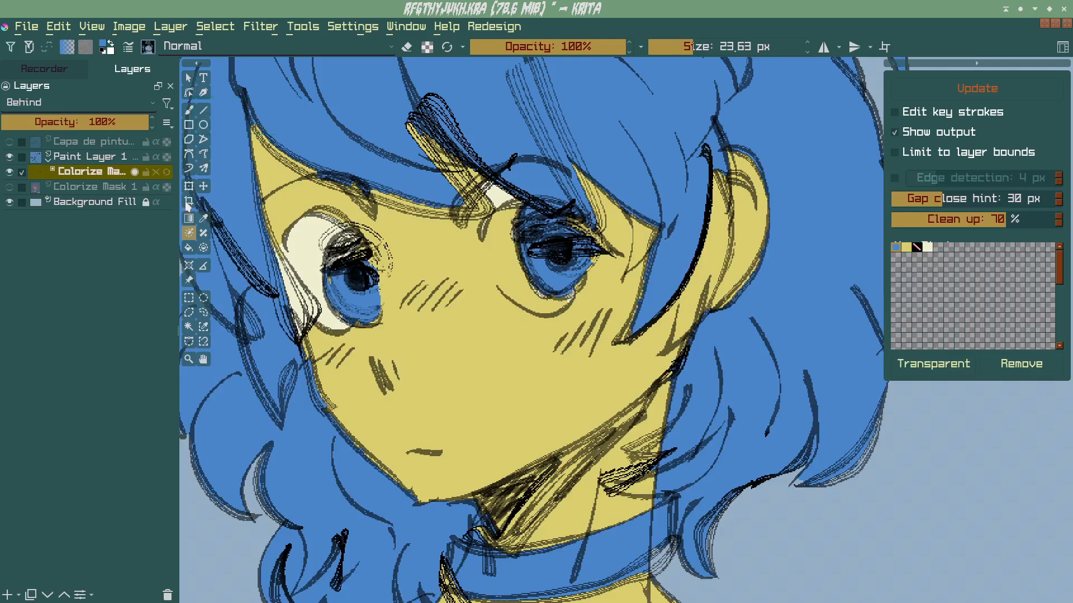
click(156, 173)
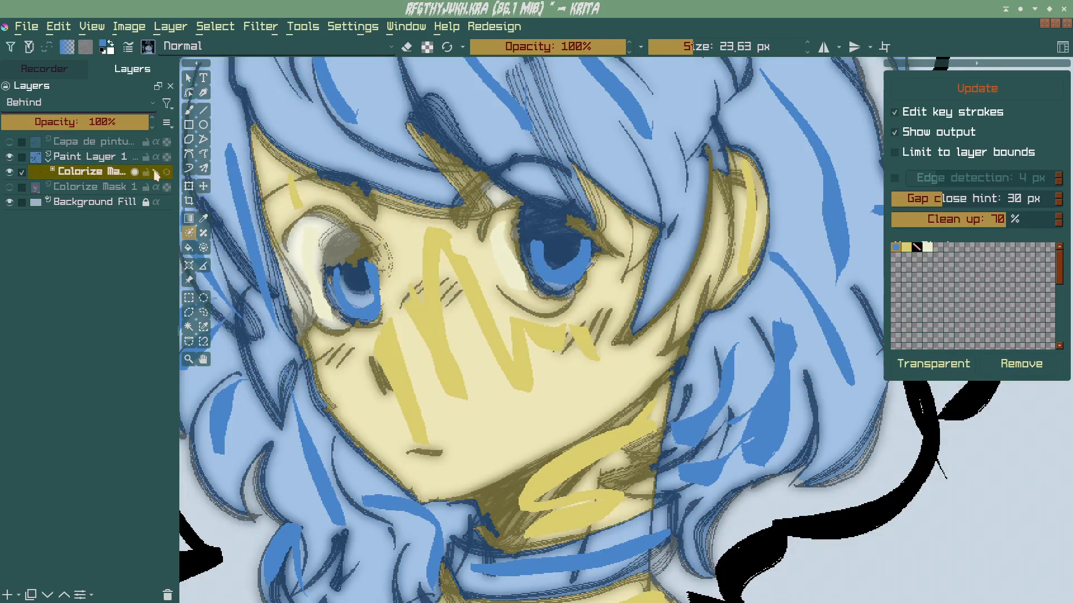
click(156, 172)
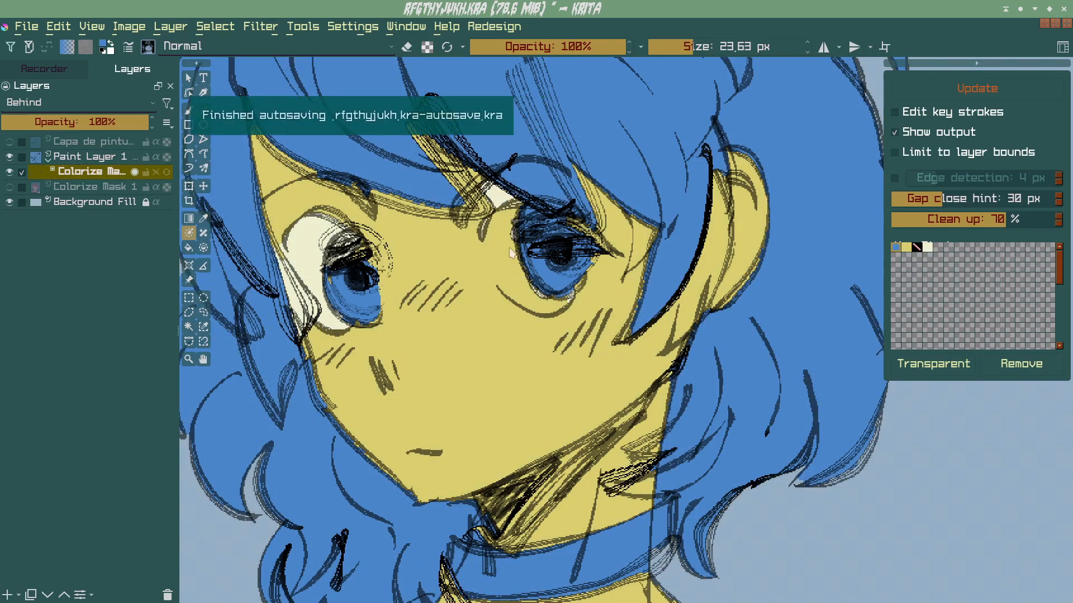
mouse_move(512, 255)
mouse_down()
mouse_move(472, 233)
mouse_move(482, 223)
mouse_move(449, 258)
mouse_move(407, 249)
mouse_move(420, 254)
mouse_up()
Step: Add skin-yellow key strokes beside and above the pale eye area nearer the ear, update the mask, and compare the filled result
click(156, 172)
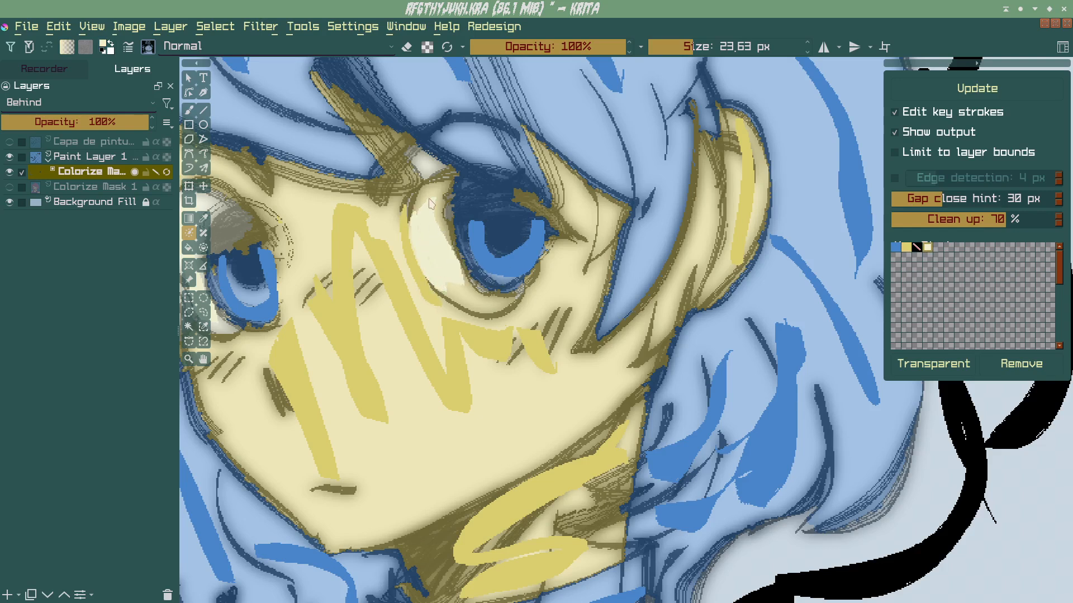
scroll(408, 227, down, 2)
scroll(395, 281, up, 2)
drag(423, 177, 428, 178)
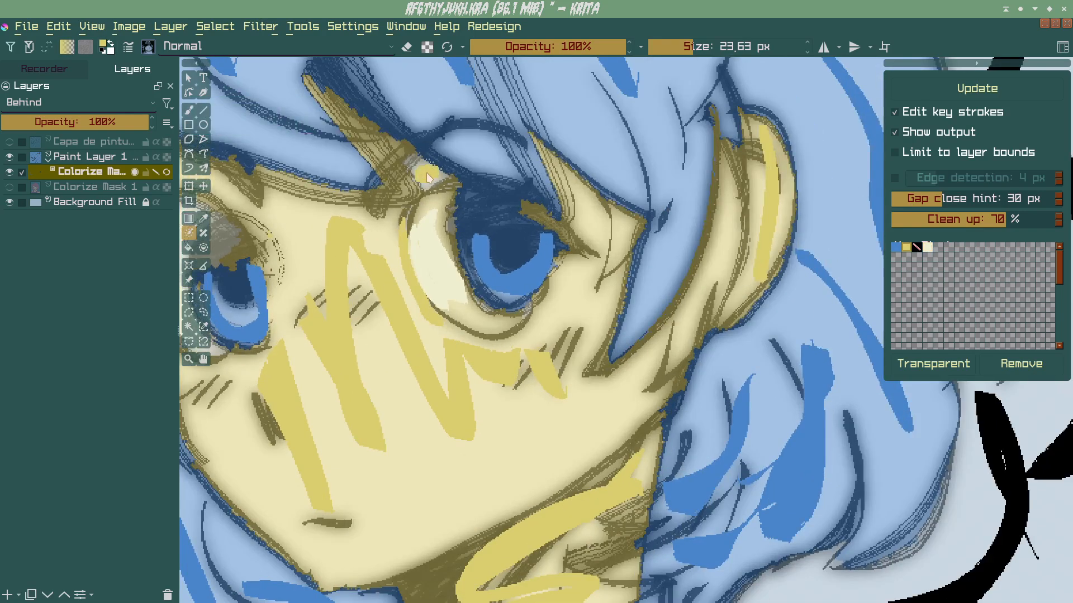
scroll(425, 177, down, 4)
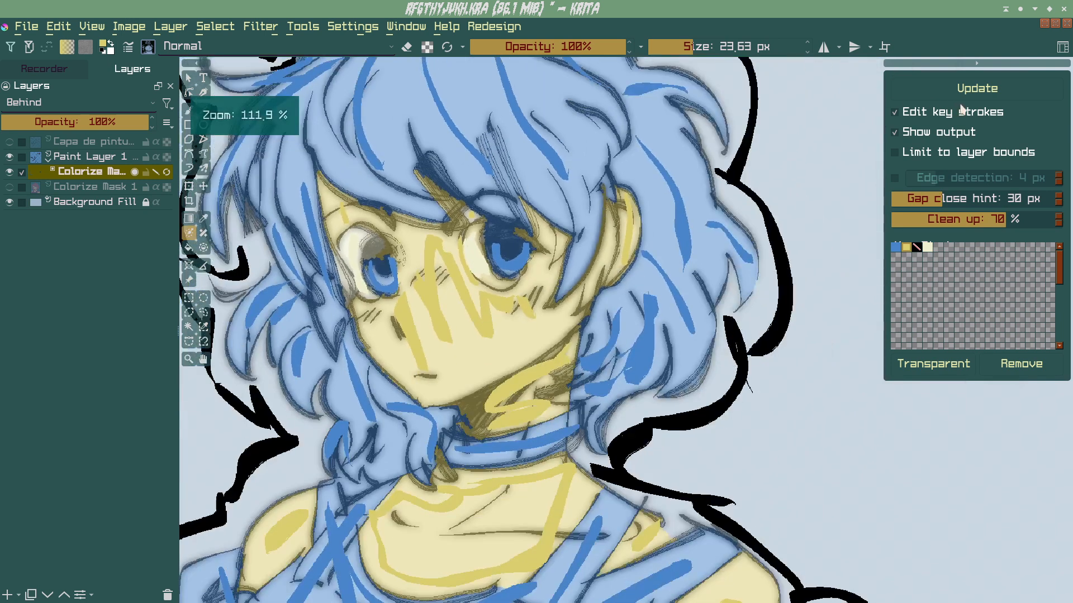
click(958, 88)
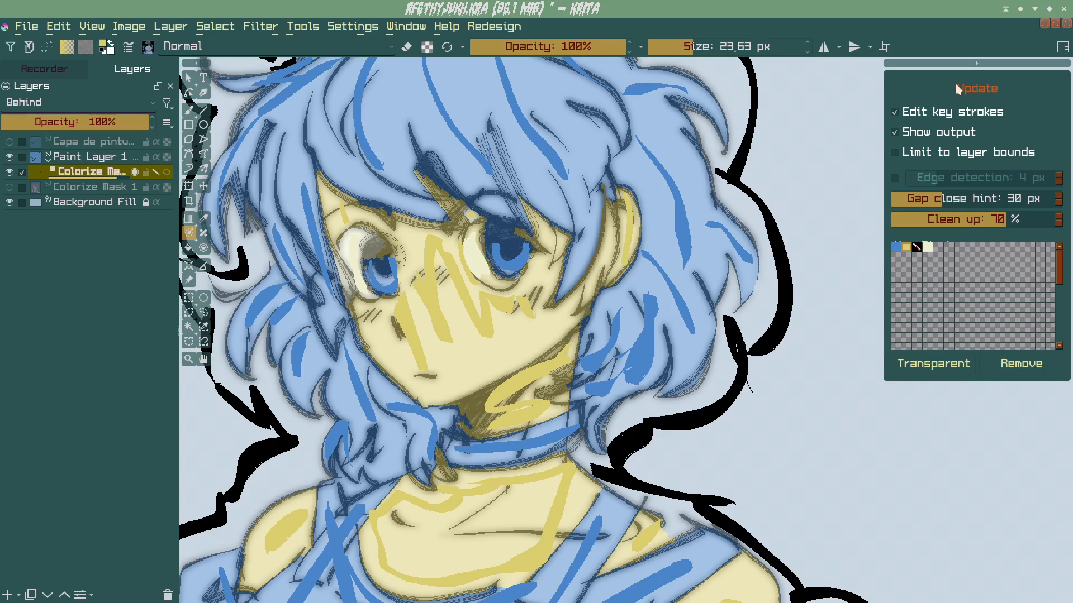
click(156, 173)
click(155, 173)
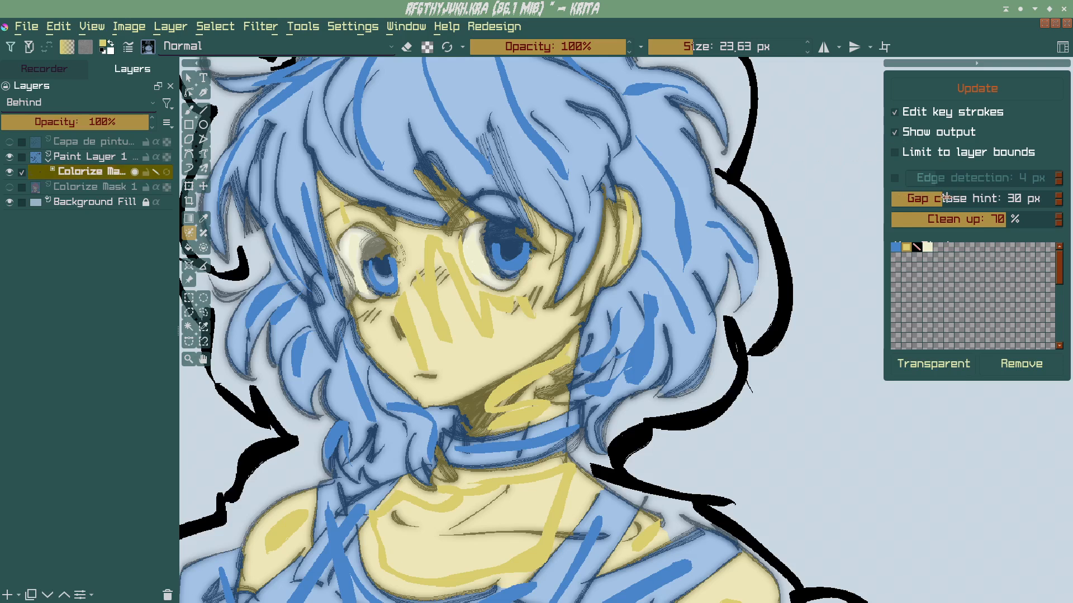
Step: Set the gap close hint to 9 px, update the mask, and hide the key strokes
drag(946, 197, 923, 198)
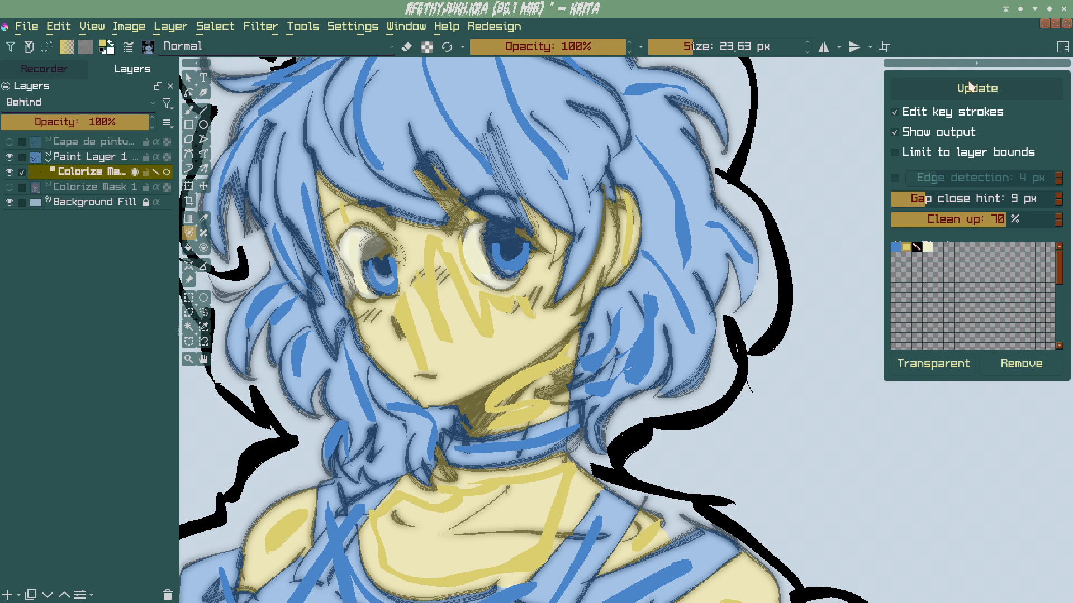
click(989, 90)
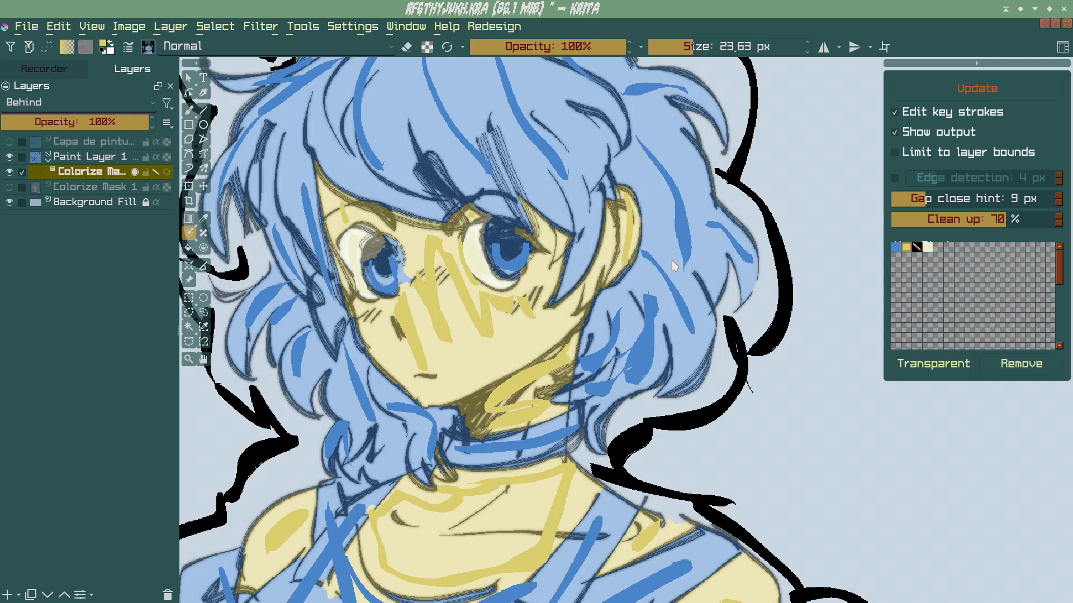
click(153, 172)
Step: Examine the filled colors around the eyes, hair, neck and dress straps, toggling the key strokes for comparison
scroll(506, 303, down, 5)
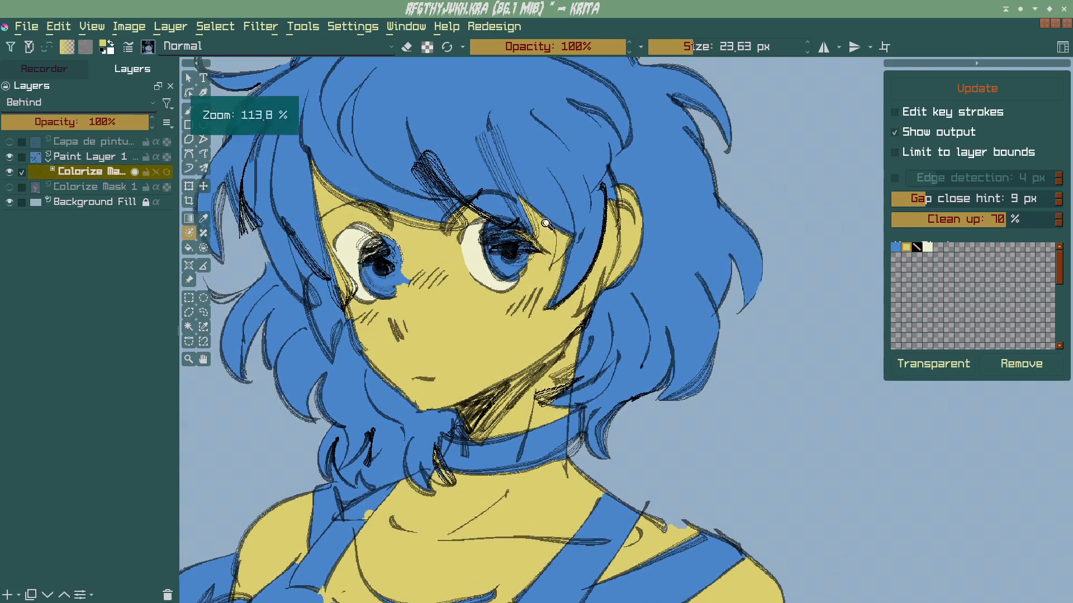
scroll(505, 304, up, 6)
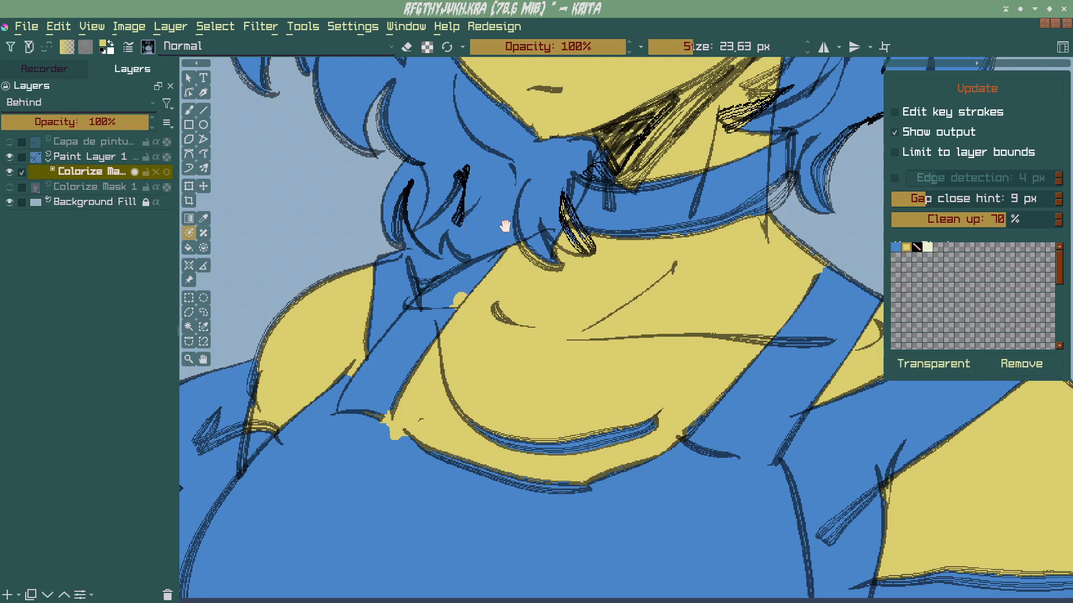
scroll(505, 225, down, 5)
drag(492, 251, 501, 319)
scroll(500, 316, up, 2)
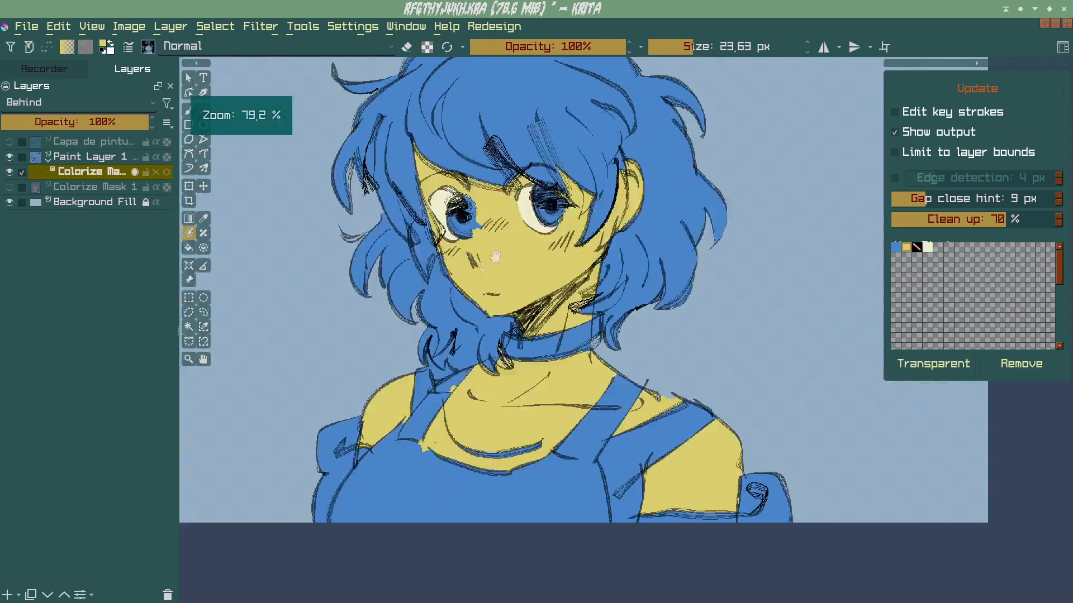
scroll(495, 258, up, 3)
click(157, 172)
mouse_move(562, 206)
mouse_down()
mouse_move(537, 287)
mouse_move(487, 246)
mouse_up()
scroll(496, 273, down, 3)
click(157, 172)
mouse_move(412, 200)
mouse_down()
mouse_move(420, 256)
mouse_move(468, 233)
mouse_up()
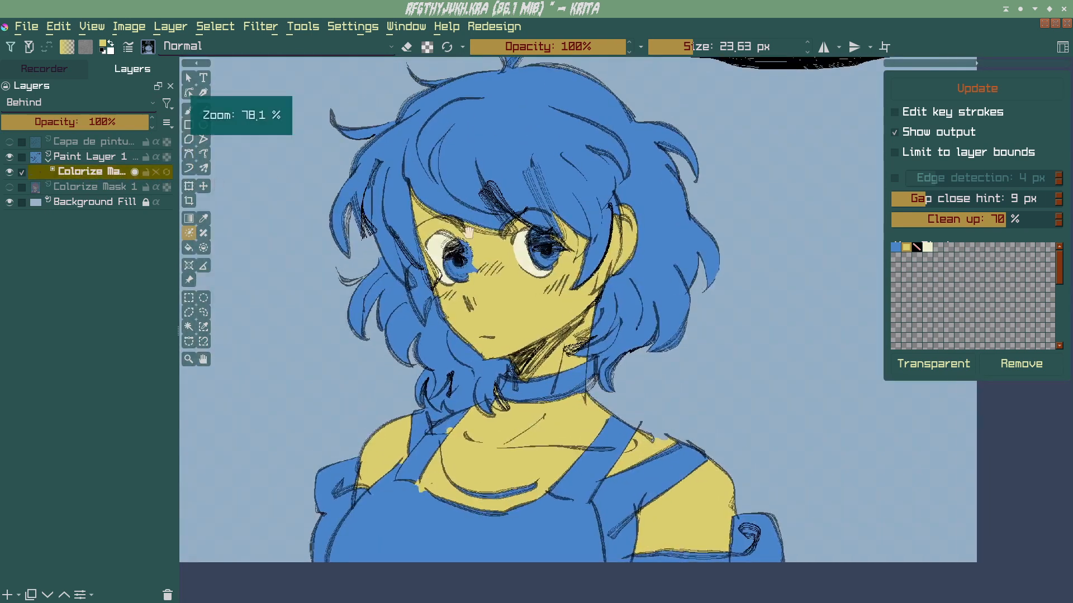
scroll(468, 232, up, 3)
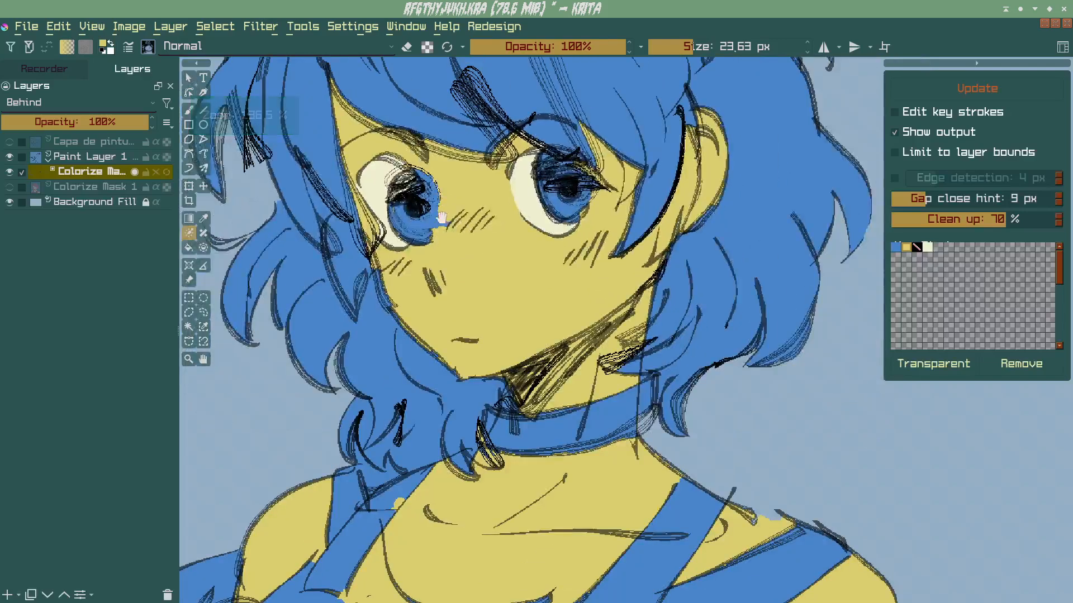
scroll(441, 218, up, 3)
scroll(441, 288, down, 3)
scroll(409, 180, up, 2)
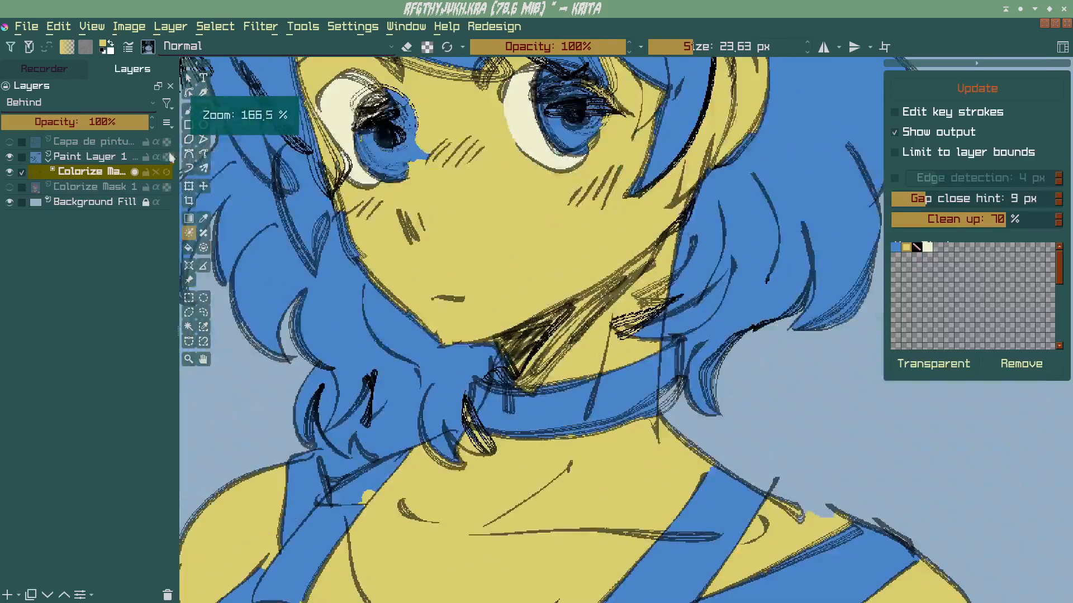
Step: Show the key strokes and set the gap close hint to 24 px
click(157, 172)
drag(982, 203, 951, 198)
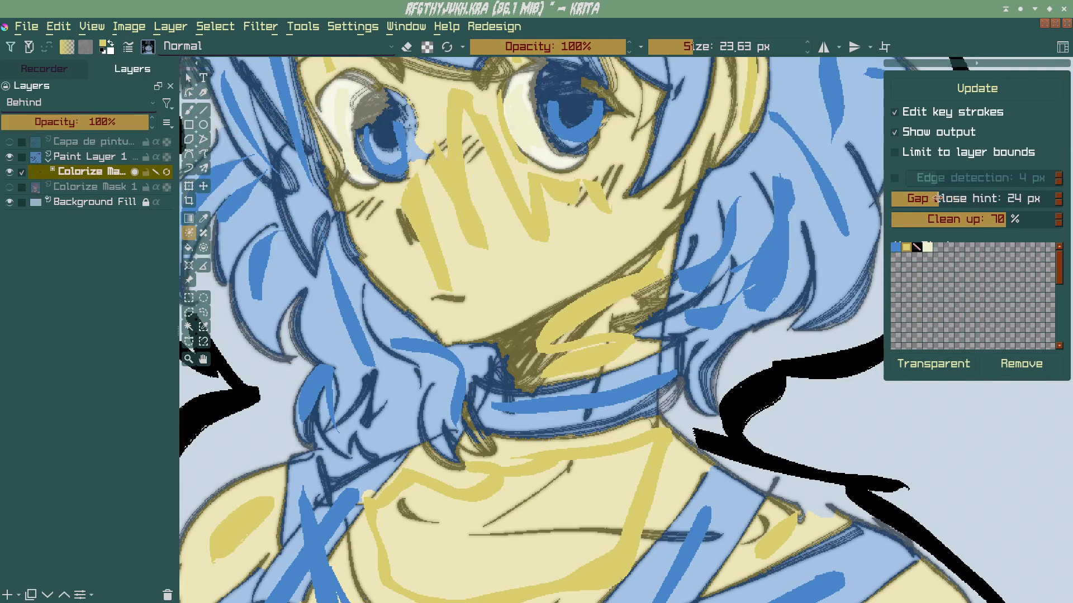
Step: Choose a medium green as the paint color for the clothing key strokes
scroll(433, 261, down, 1)
drag(453, 386, 409, 266)
scroll(397, 252, down, 1)
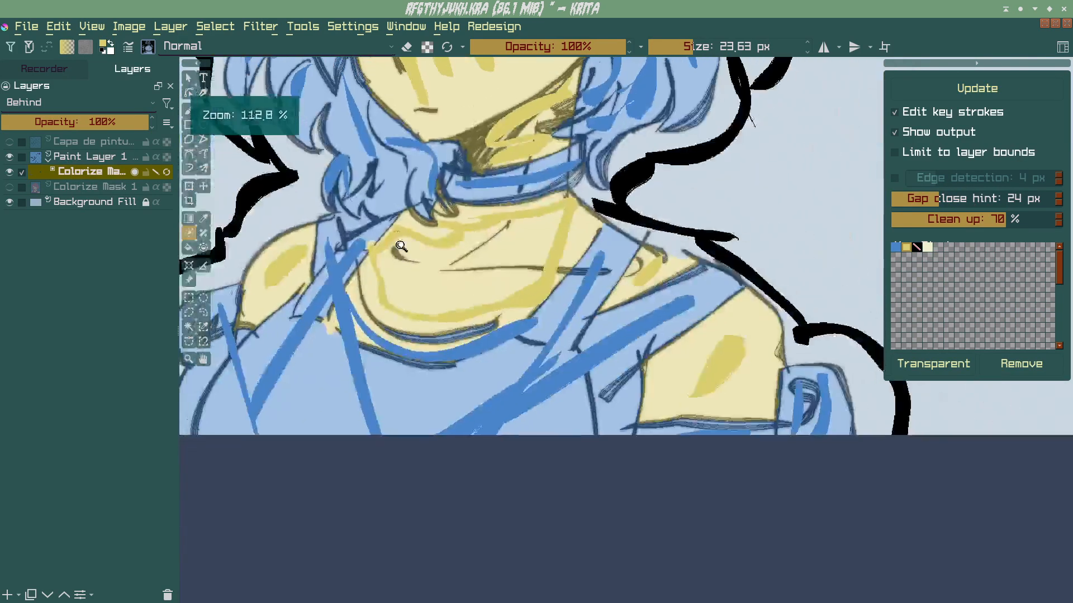
scroll(388, 271, up, 1)
scroll(387, 274, down, 2)
right_click(419, 251)
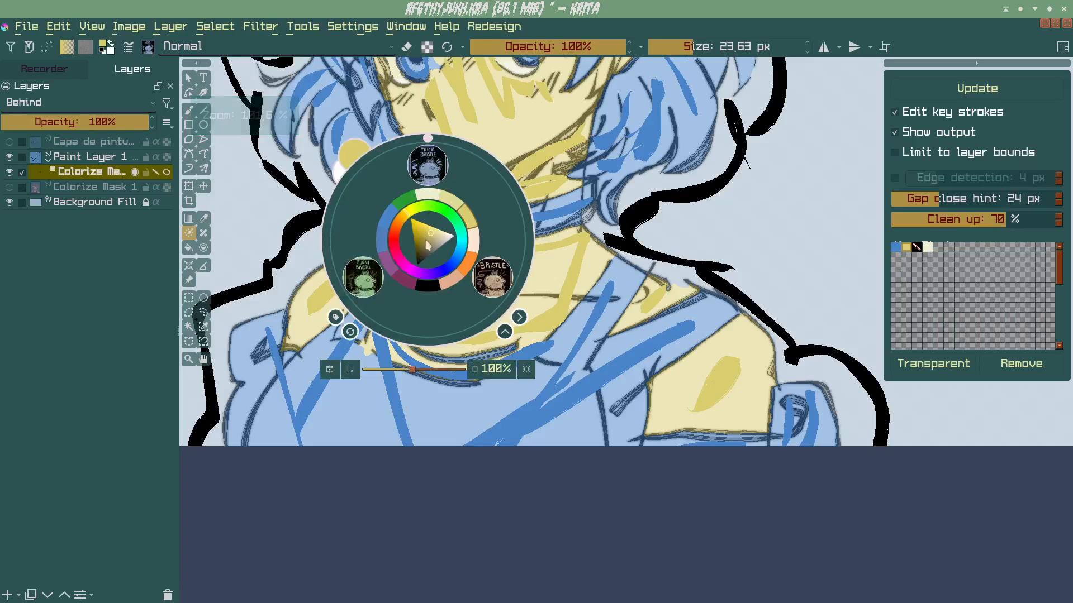
click(441, 214)
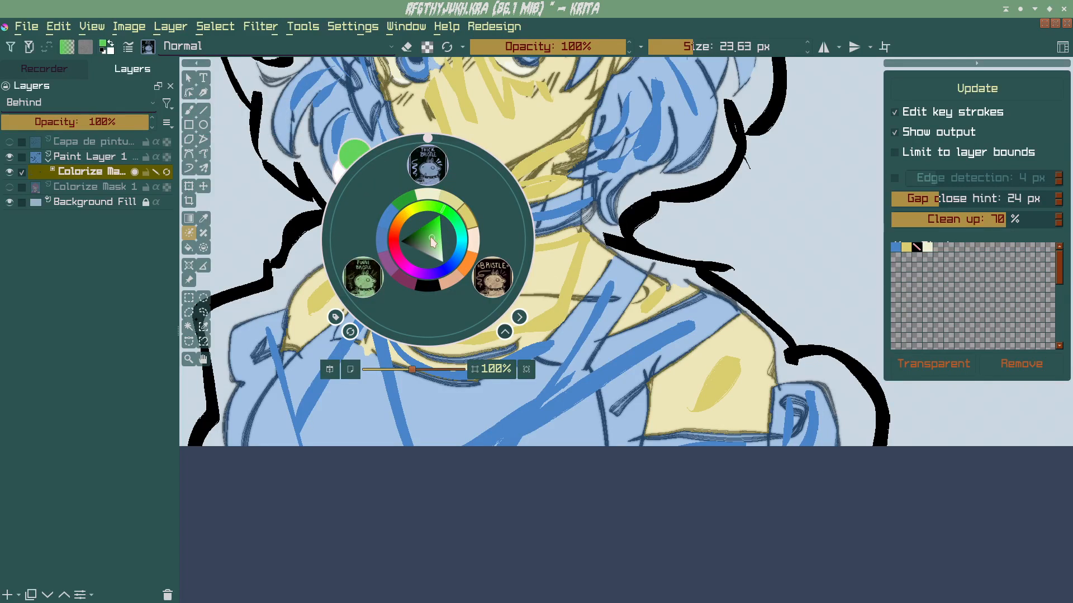
click(572, 189)
drag(401, 268, 343, 352)
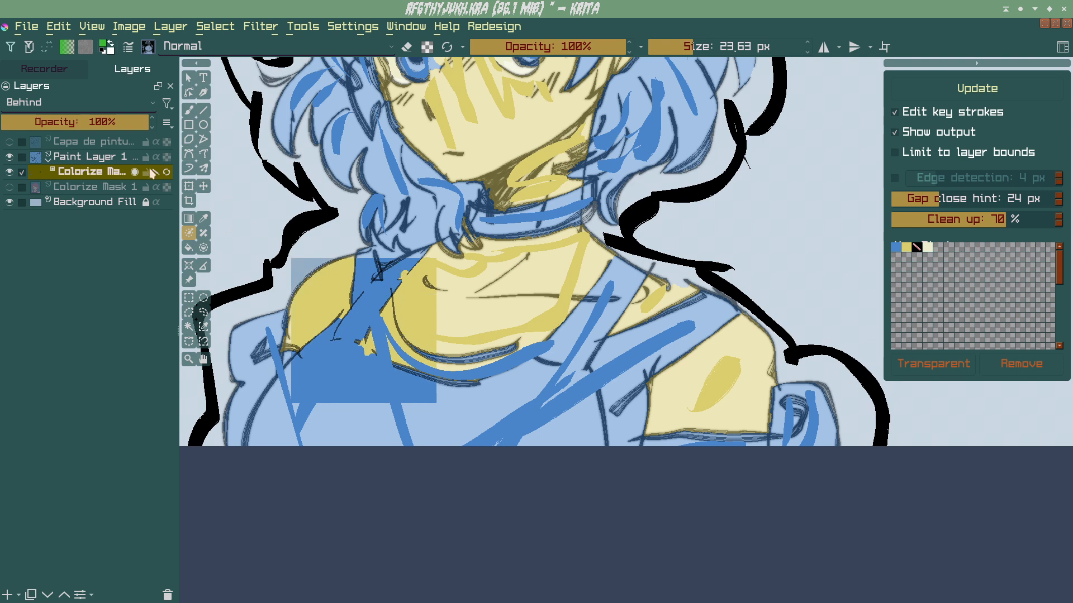
drag(405, 269, 304, 391)
key(ctrl+z)
Step: Erase the blue key strokes from the dress straps, neckline, bodice and both sleeves
key(e)
drag(402, 268, 296, 431)
drag(371, 301, 366, 262)
mouse_move(354, 337)
mouse_down()
mouse_move(338, 364)
mouse_move(356, 344)
mouse_up()
mouse_move(371, 308)
mouse_down()
mouse_move(410, 388)
mouse_move(394, 346)
mouse_up()
key(ctrl+z)
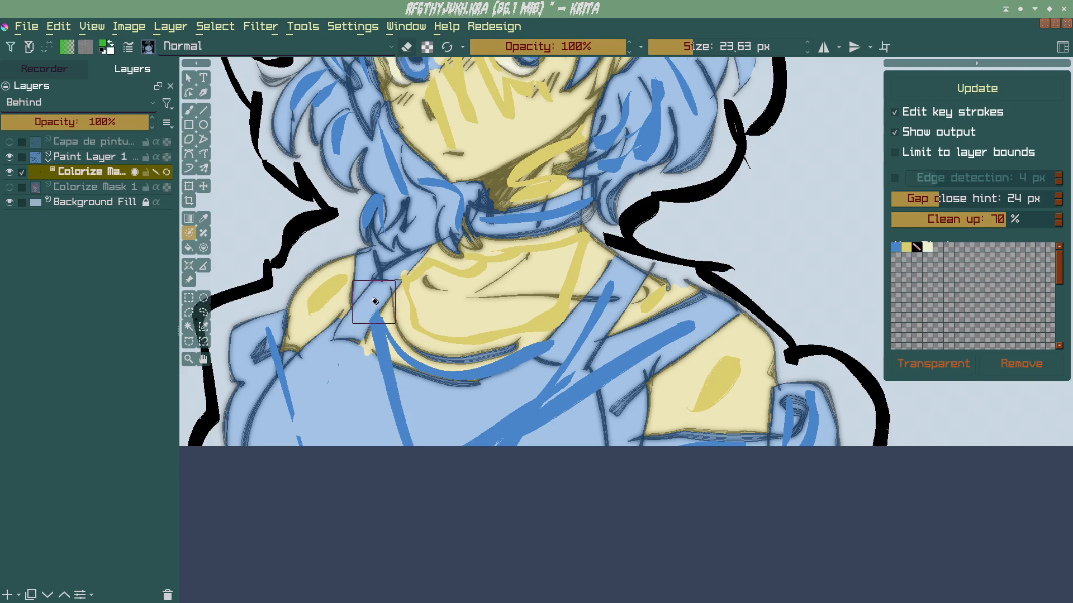
drag(370, 305, 402, 431)
mouse_move(398, 351)
mouse_down()
mouse_move(490, 371)
mouse_move(553, 361)
mouse_up()
drag(612, 277, 570, 374)
mouse_move(703, 317)
mouse_down()
mouse_move(540, 407)
mouse_move(510, 460)
mouse_up()
drag(257, 311, 270, 325)
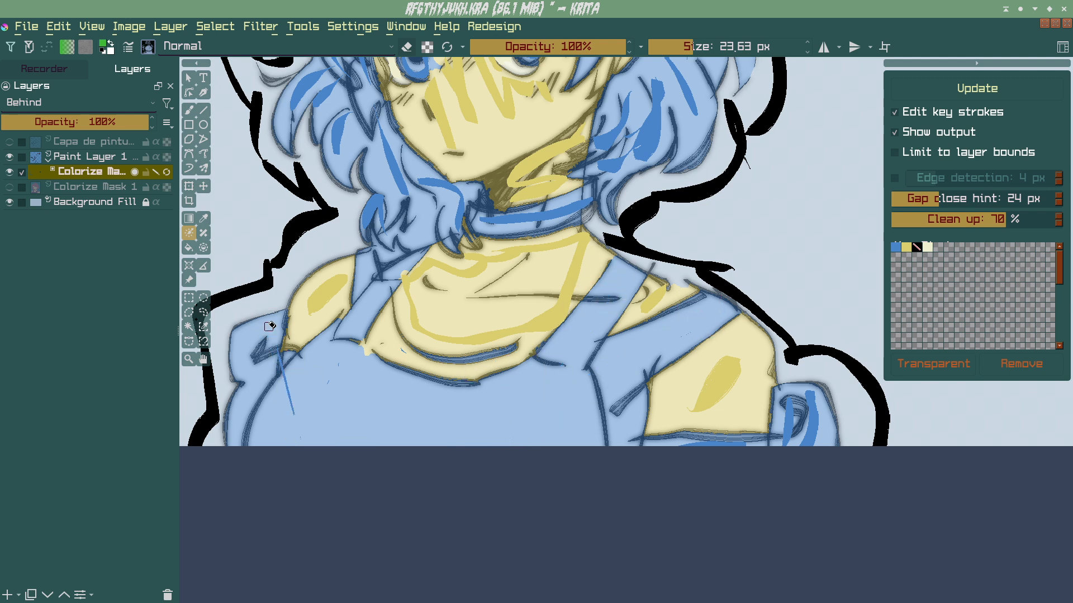
drag(789, 388, 813, 459)
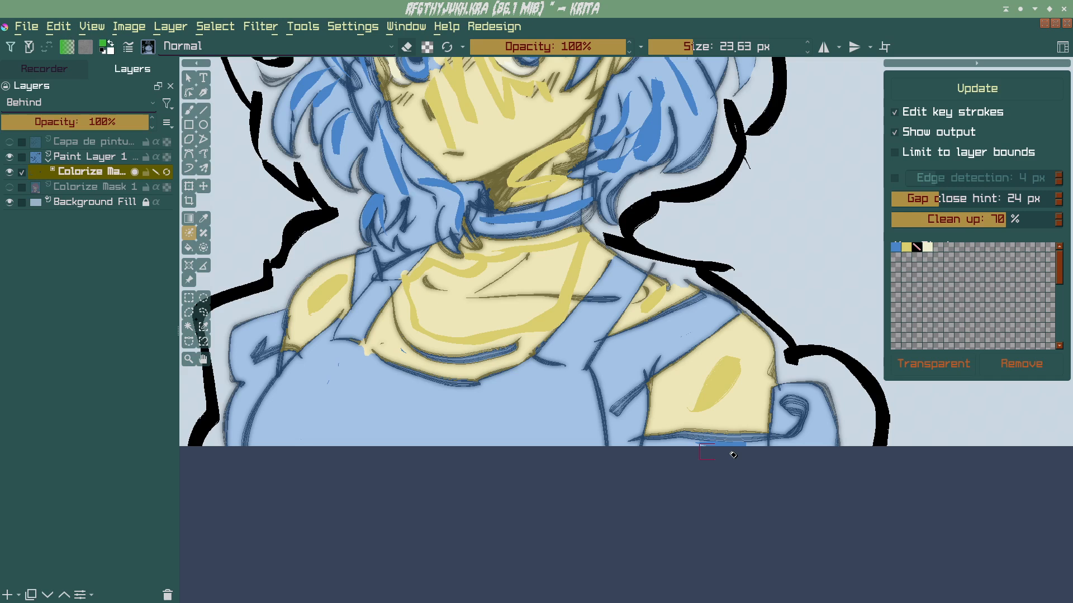
Step: Paint green key strokes on the viewer's-right dress strap, shoulder band, side and sleeve
key(e)
drag(698, 329, 543, 417)
drag(630, 273, 511, 438)
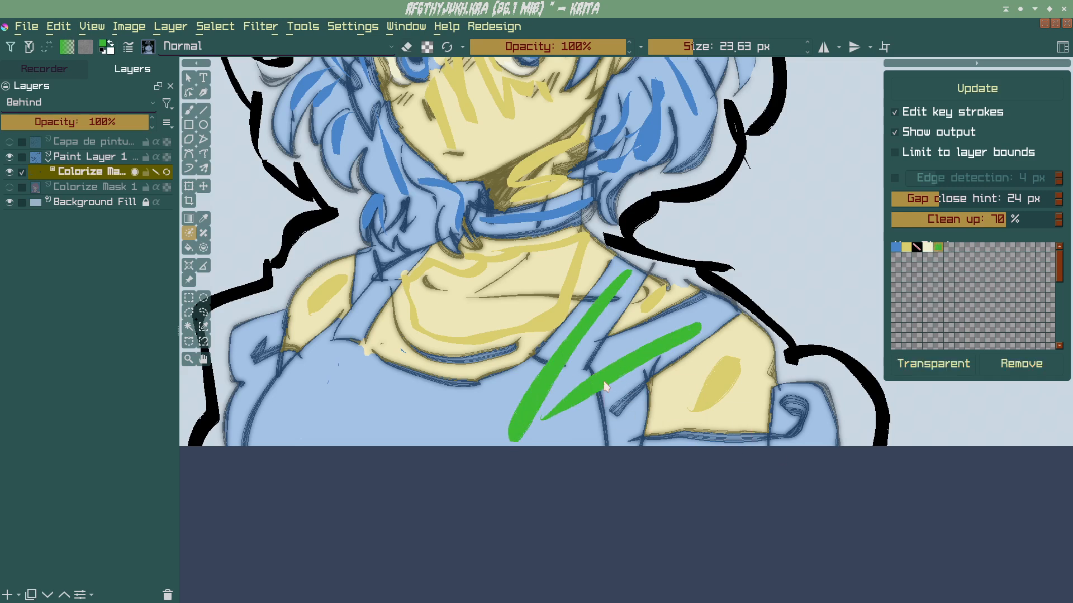
drag(633, 370, 617, 446)
mouse_move(787, 395)
mouse_down()
mouse_move(788, 474)
mouse_move(710, 453)
mouse_up()
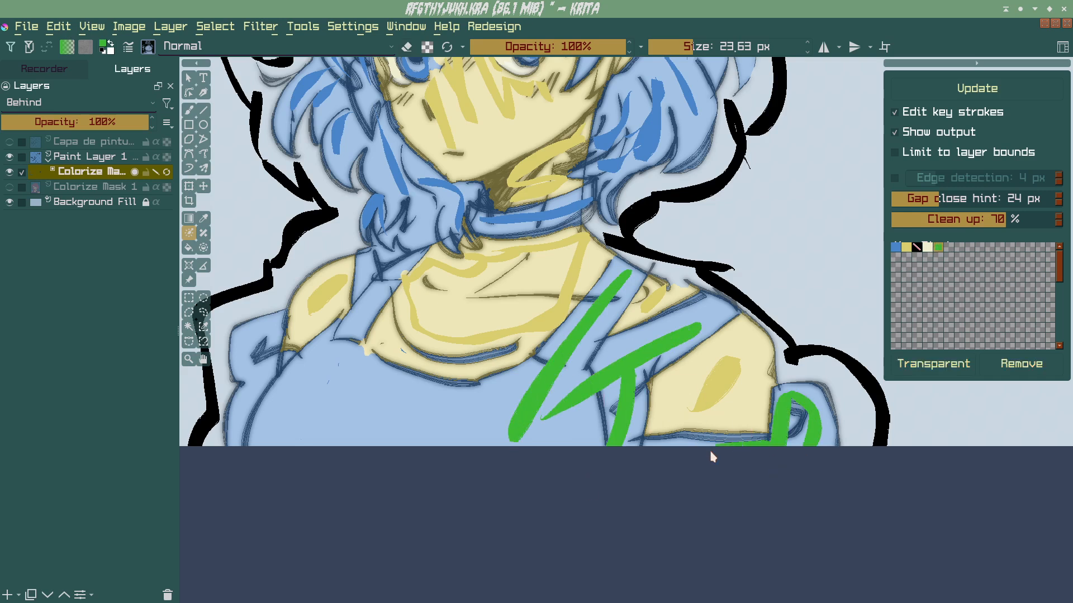
Step: Paint green key strokes across the bodice, neckline, viewer's-left strap and viewer's-left sleeve
drag(536, 388, 332, 413)
drag(343, 346, 377, 384)
drag(435, 312, 364, 422)
key(ctrl+z)
drag(439, 316, 364, 413)
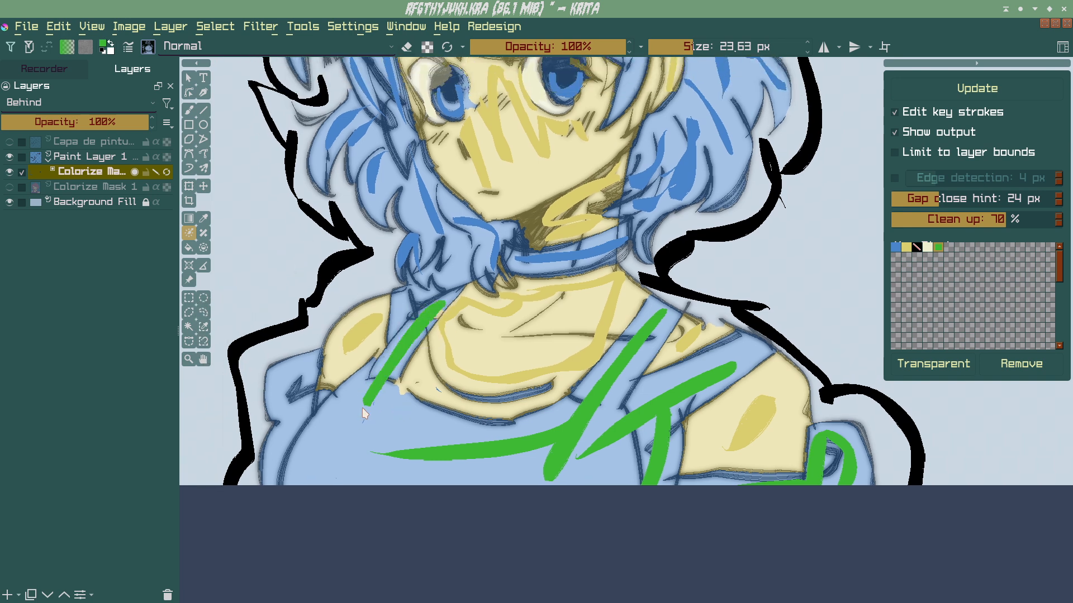
drag(400, 296, 388, 373)
drag(441, 306, 296, 484)
drag(301, 416, 520, 439)
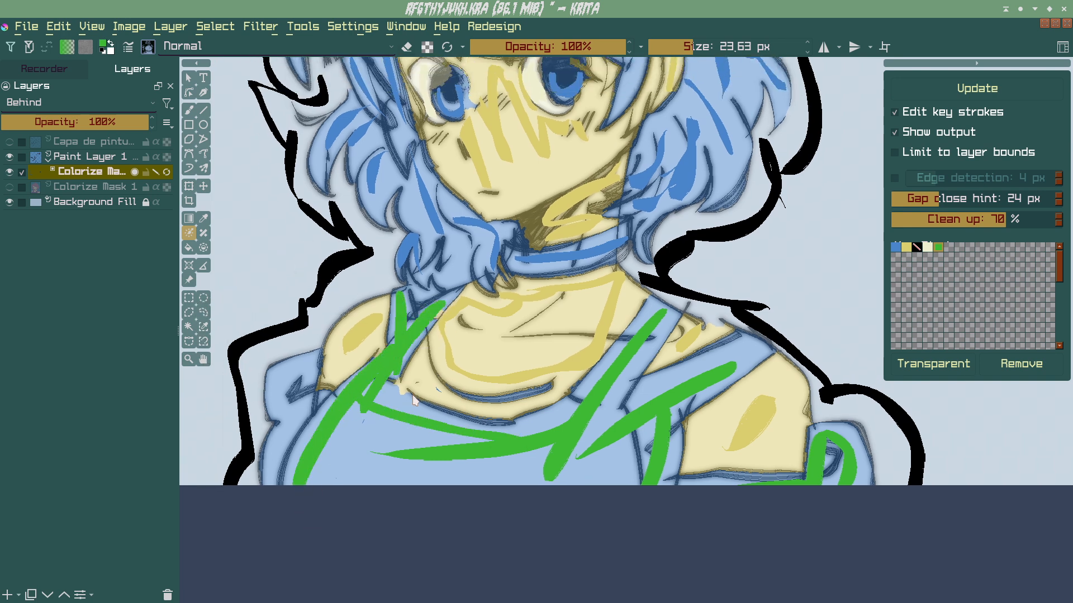
mouse_move(303, 426)
mouse_down()
mouse_move(279, 372)
mouse_move(289, 491)
mouse_move(391, 424)
mouse_move(554, 497)
mouse_up()
drag(565, 373, 573, 421)
mouse_move(573, 422)
mouse_down()
mouse_move(522, 450)
mouse_move(465, 367)
mouse_move(547, 453)
mouse_move(656, 405)
mouse_move(503, 433)
mouse_move(462, 414)
mouse_up()
Step: Refine the neckline with sampled yellow skin and green clothing key strokes along its edge
ctrl+click(629, 369)
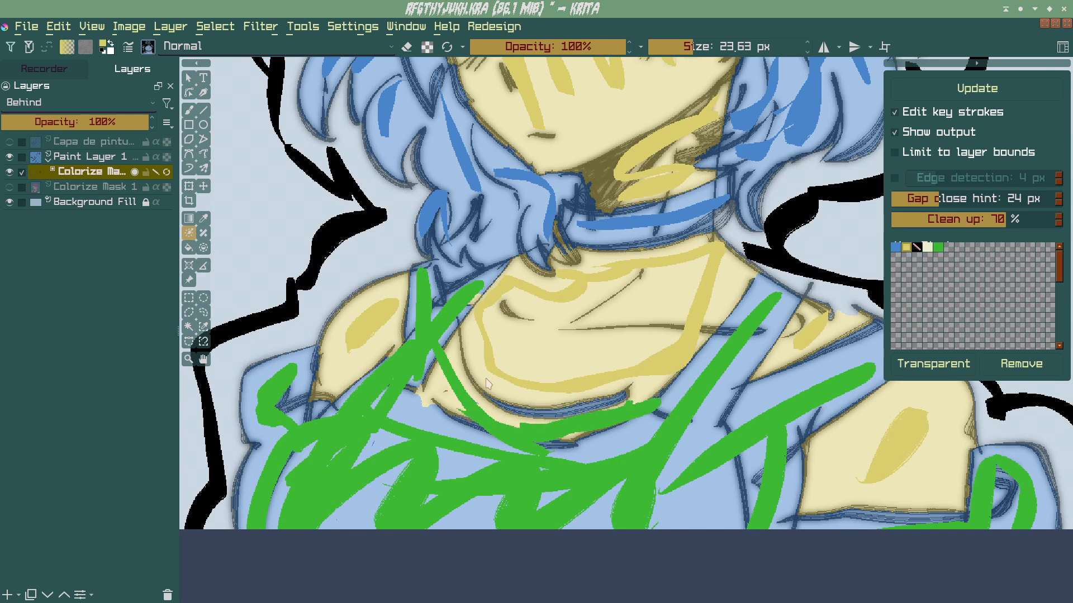
drag(593, 397, 645, 378)
ctrl+click(606, 412)
mouse_move(560, 428)
mouse_down()
mouse_move(455, 401)
mouse_move(438, 386)
mouse_up()
drag(453, 326, 454, 443)
drag(535, 396, 547, 284)
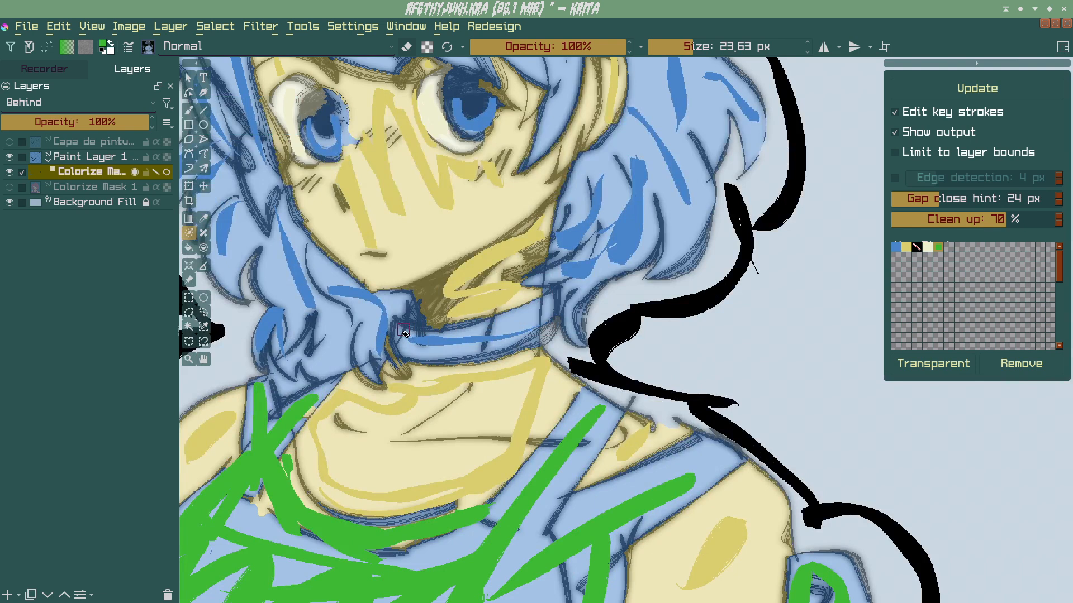
Step: Try an orange key stroke along the neck choker and undo it
right_click(486, 322)
click(456, 313)
click(477, 317)
click(615, 300)
mouse_move(403, 335)
mouse_down()
mouse_move(487, 337)
mouse_move(543, 317)
mouse_up()
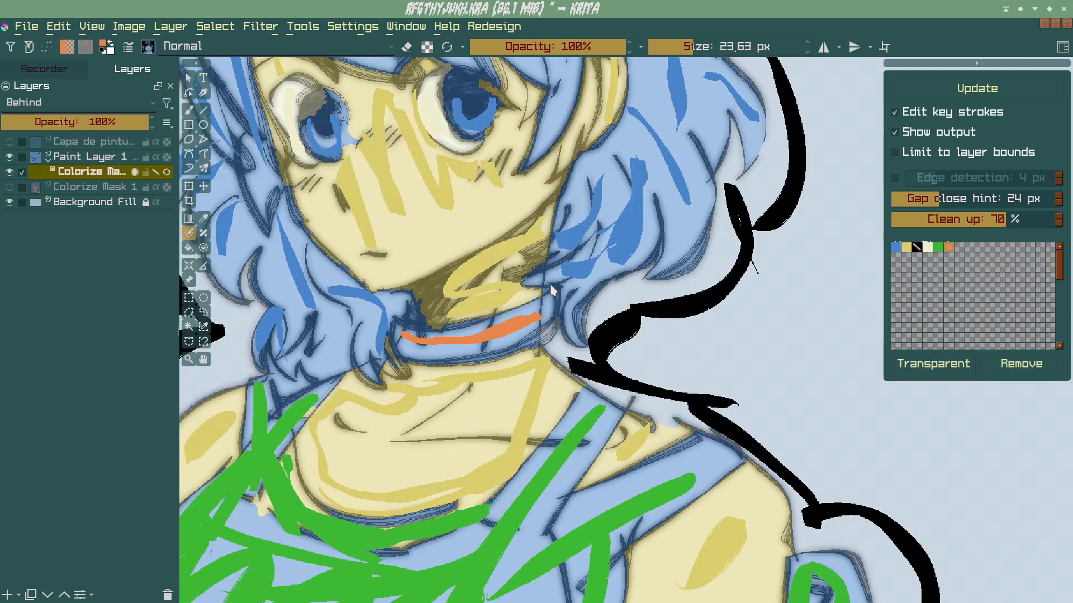
drag(552, 268, 551, 401)
drag(547, 312, 545, 395)
drag(545, 387, 551, 349)
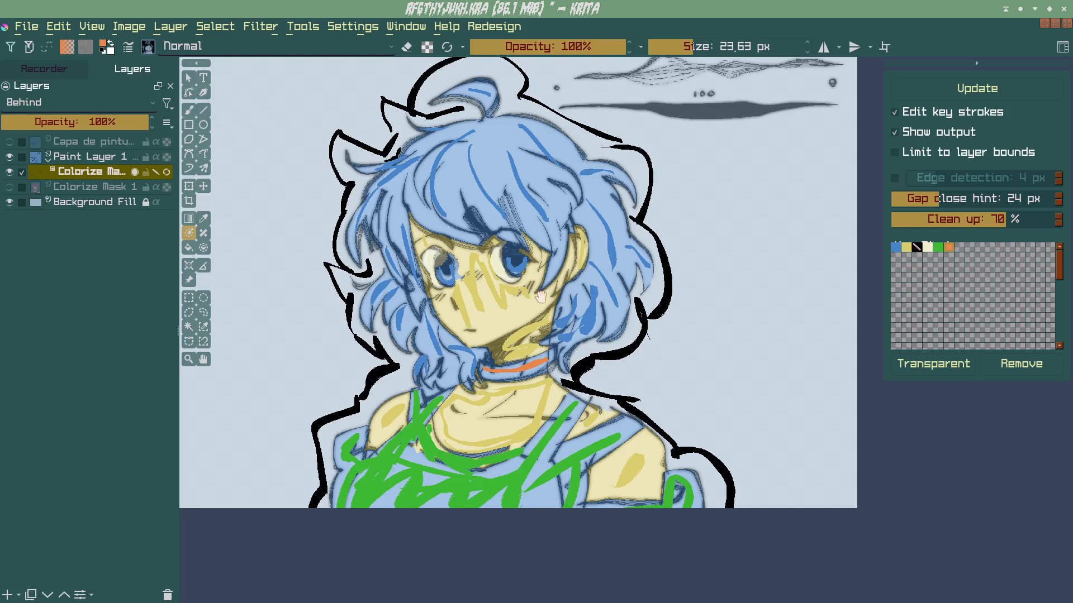
scroll(549, 347, up, 2)
right_click(465, 372)
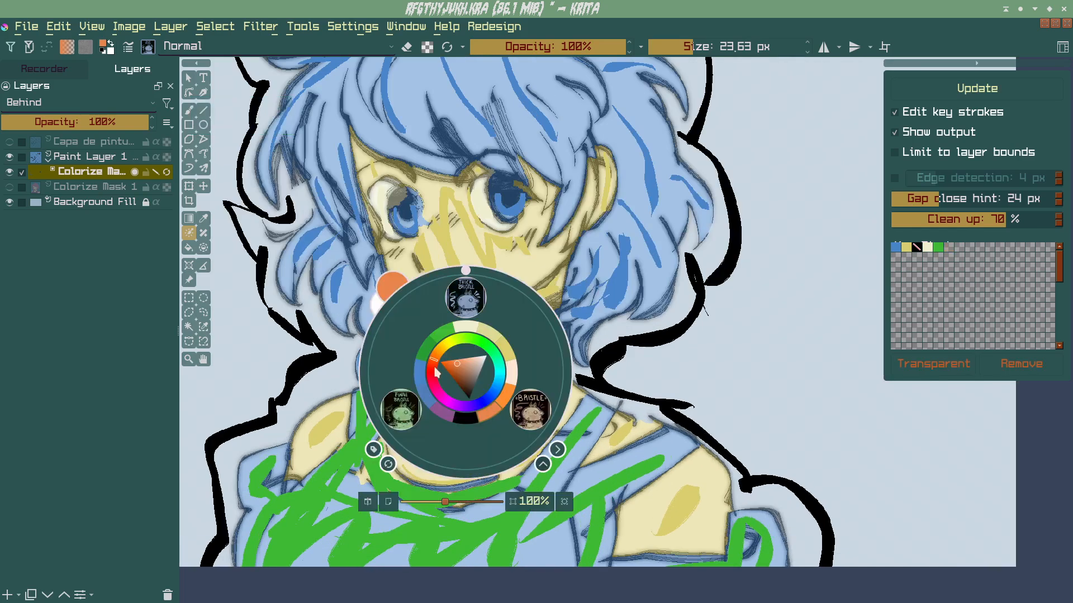
click(619, 292)
key(ctrl+z)
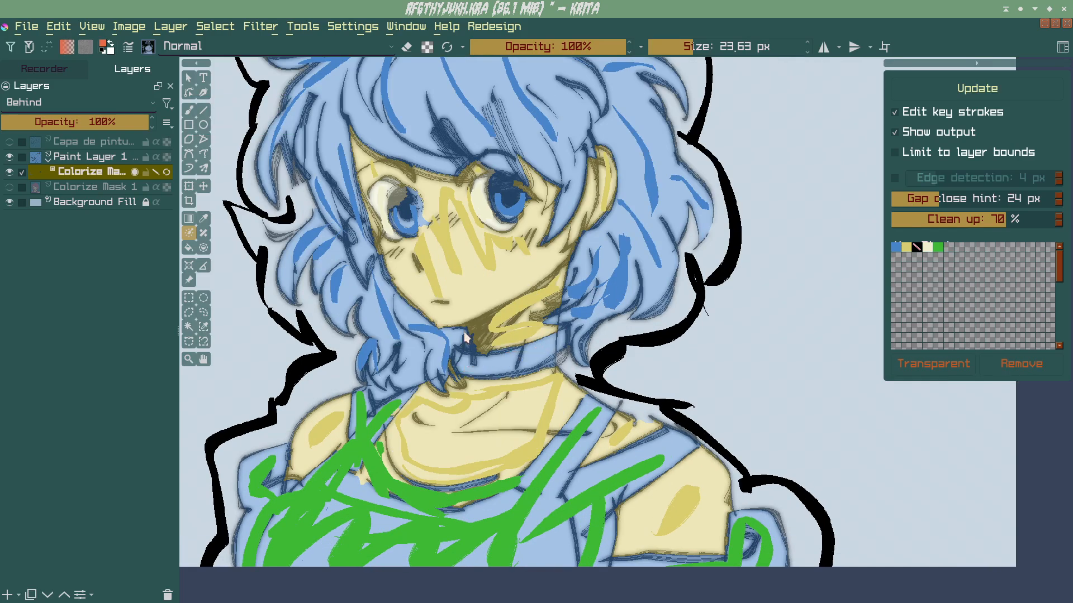
Step: Choose red as the paint color and draw a key stroke along the neck choker
right_click(465, 333)
click(456, 333)
click(591, 319)
drag(457, 361, 558, 344)
Step: Update the colorize mask and hide its key strokes to preview the green clothing and red choker
scroll(599, 282, down, 2)
click(967, 89)
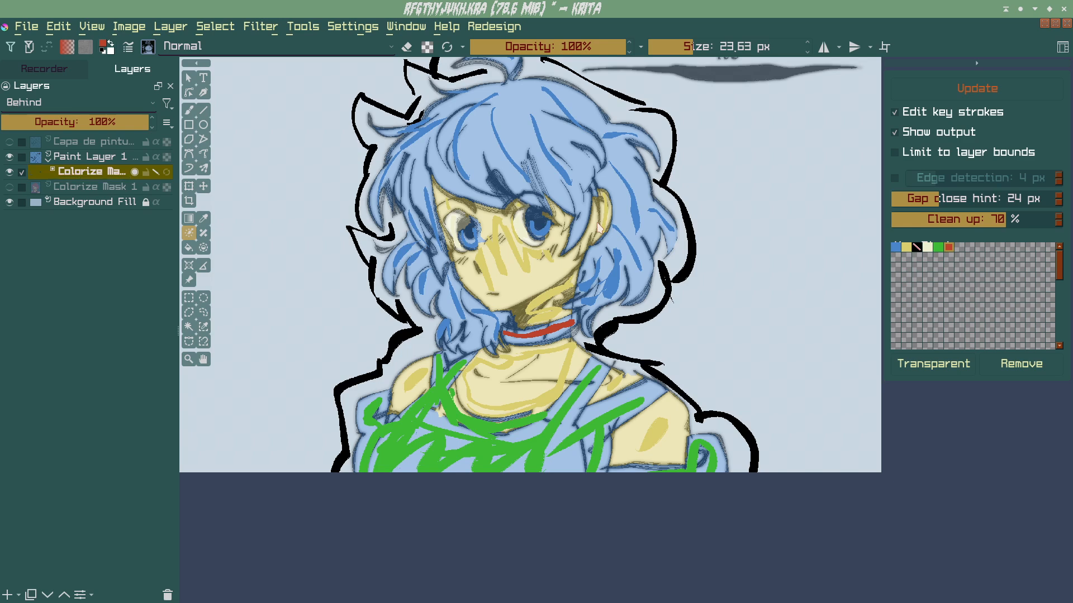
click(164, 174)
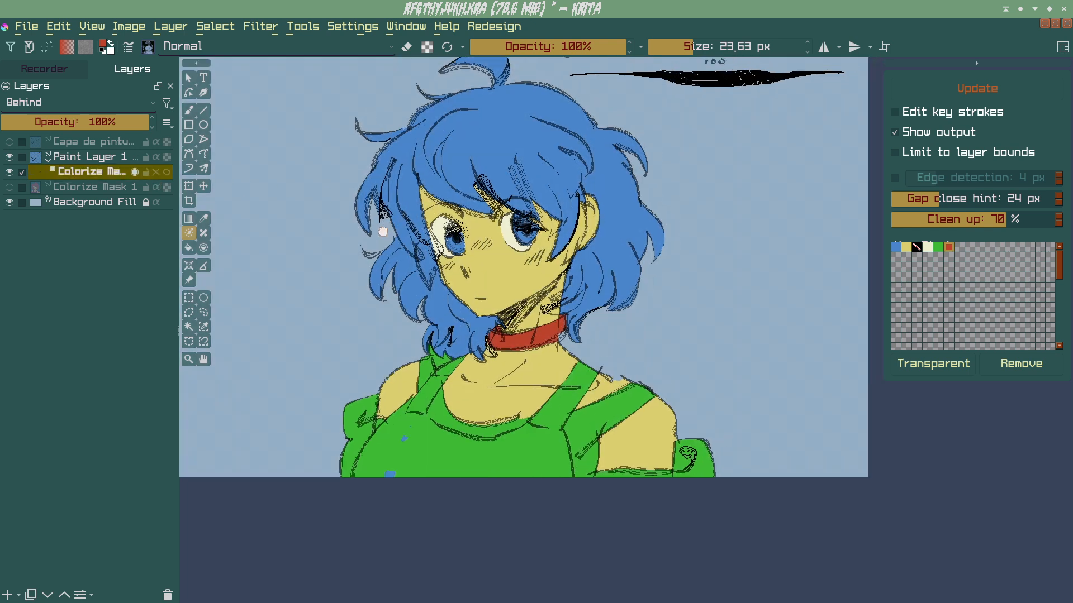
Step: Show the key strokes, erase the leftover blue specks on the bodice and update the colorize mask
click(157, 172)
scroll(375, 303, up, 4)
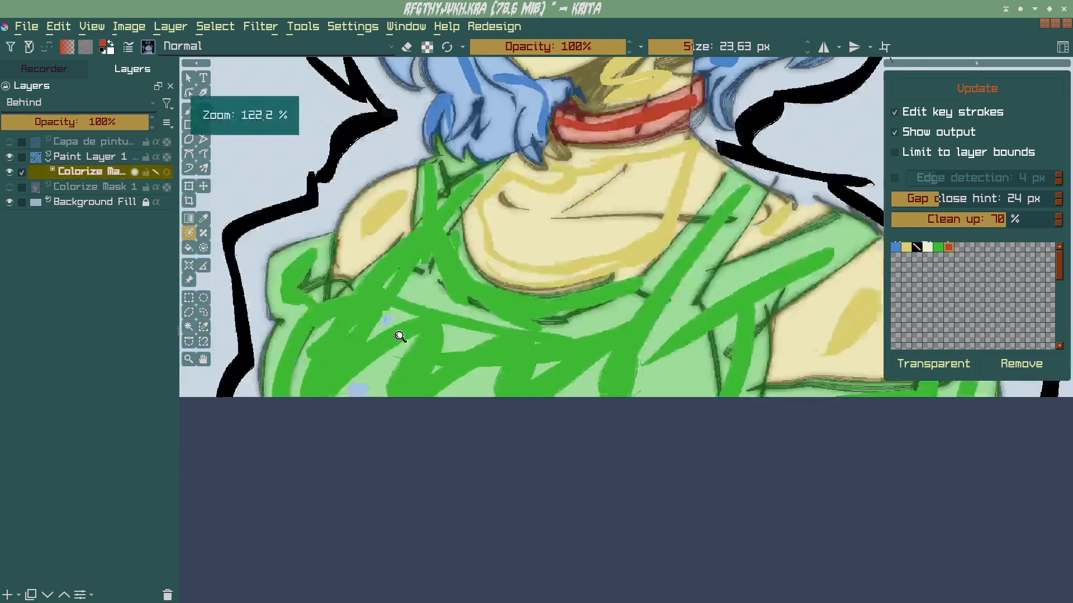
click(373, 305)
click(398, 262)
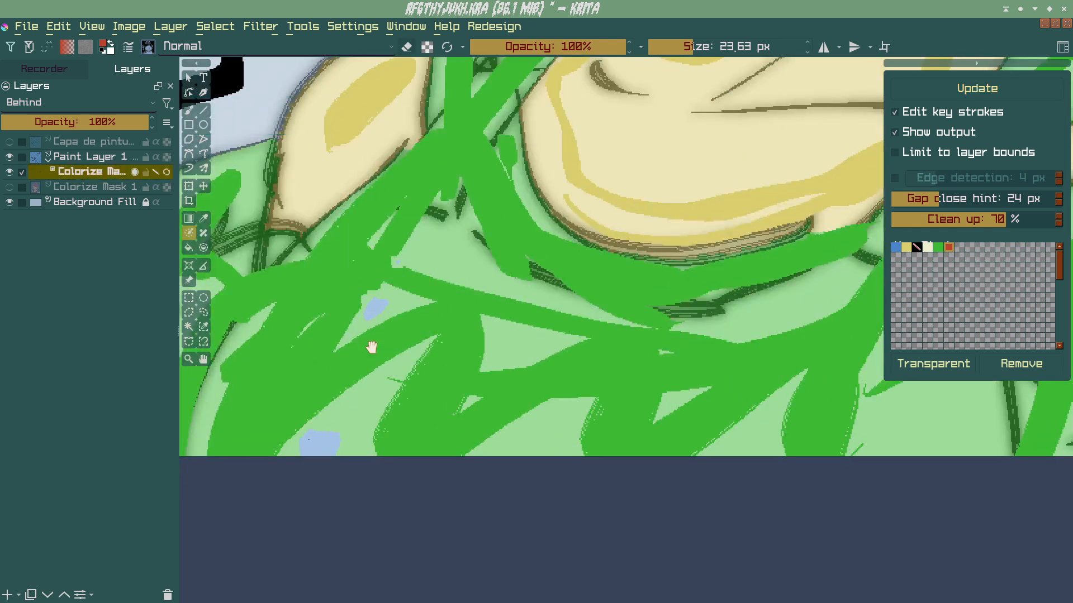
drag(371, 347, 387, 280)
click(323, 372)
scroll(390, 311, down, 6)
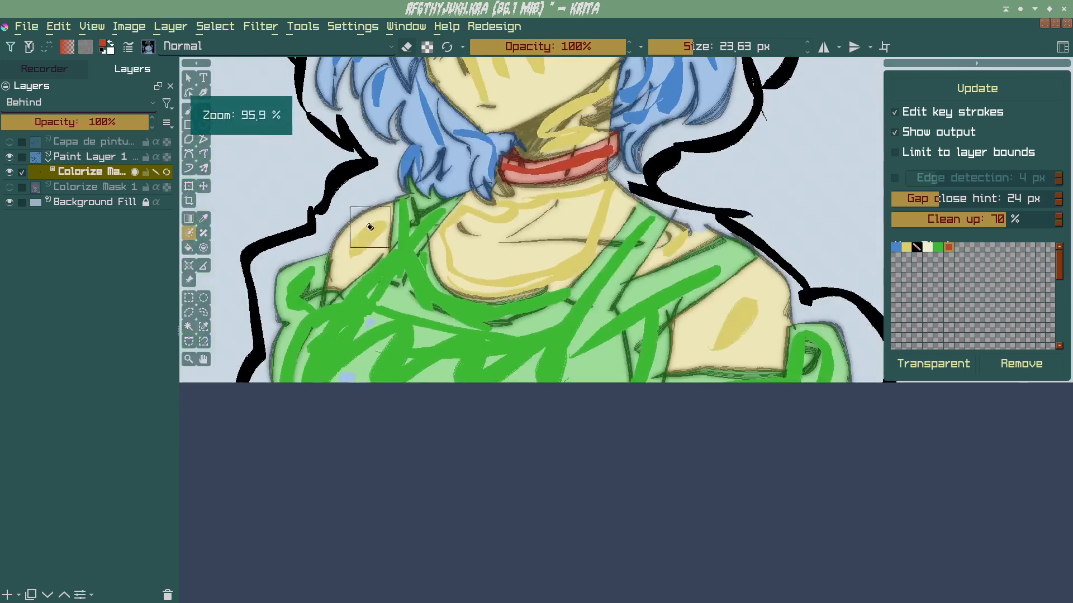
click(991, 88)
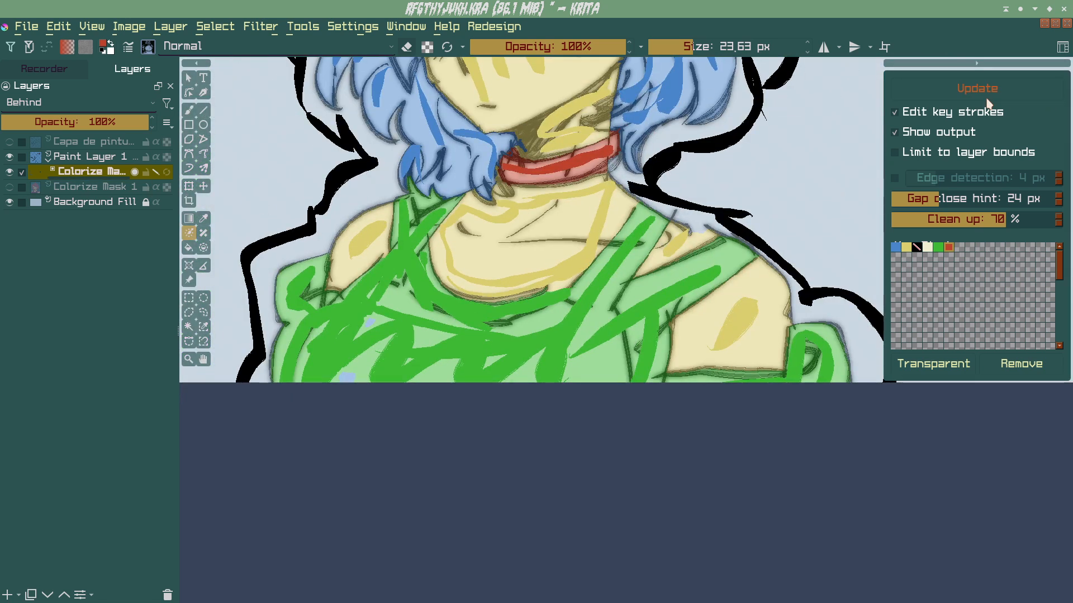
Step: Examine the updated fills around the neckline and bodice, comparing them with key strokes shown and hidden
drag(410, 183, 453, 345)
drag(447, 274, 442, 310)
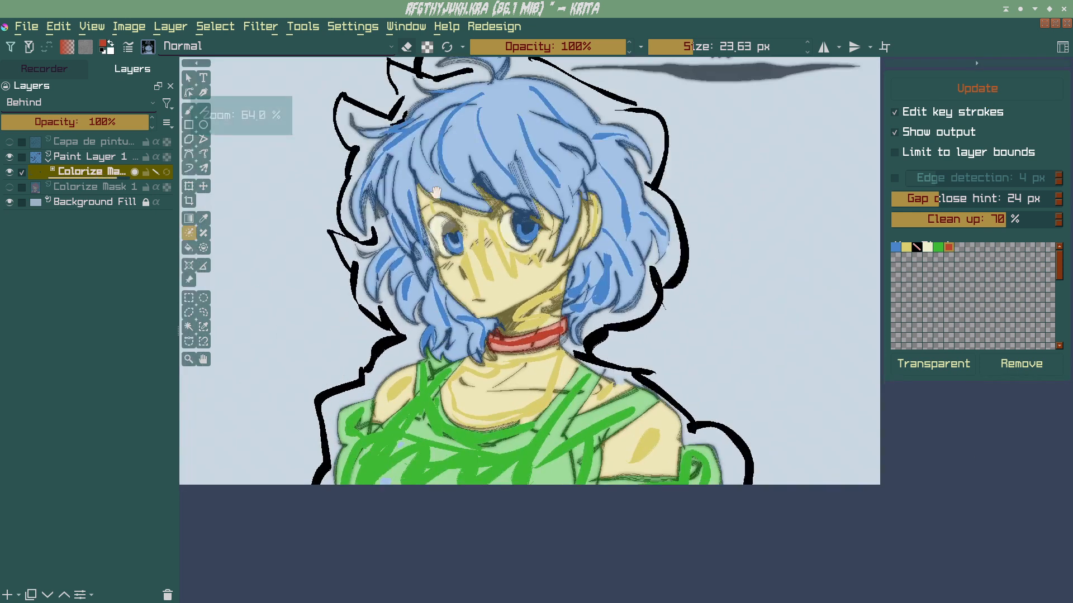
mouse_move(433, 271)
mouse_down()
mouse_move(425, 231)
mouse_move(396, 214)
mouse_up()
click(156, 172)
drag(426, 287, 439, 319)
mouse_move(453, 385)
mouse_down()
mouse_move(445, 332)
mouse_move(438, 377)
mouse_up()
drag(440, 377, 438, 328)
click(155, 172)
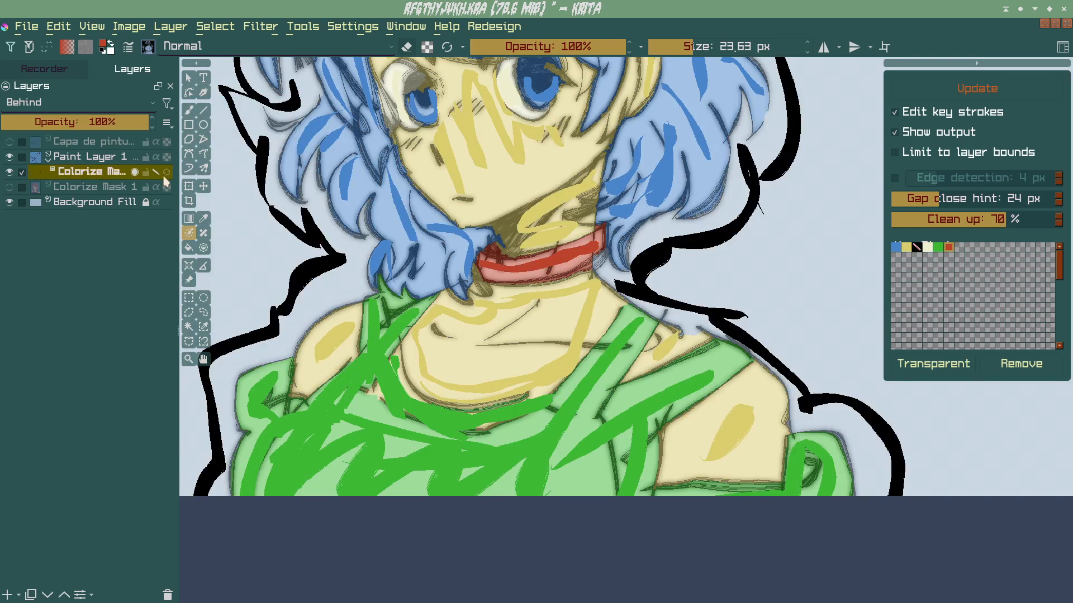
click(156, 172)
drag(387, 407, 381, 417)
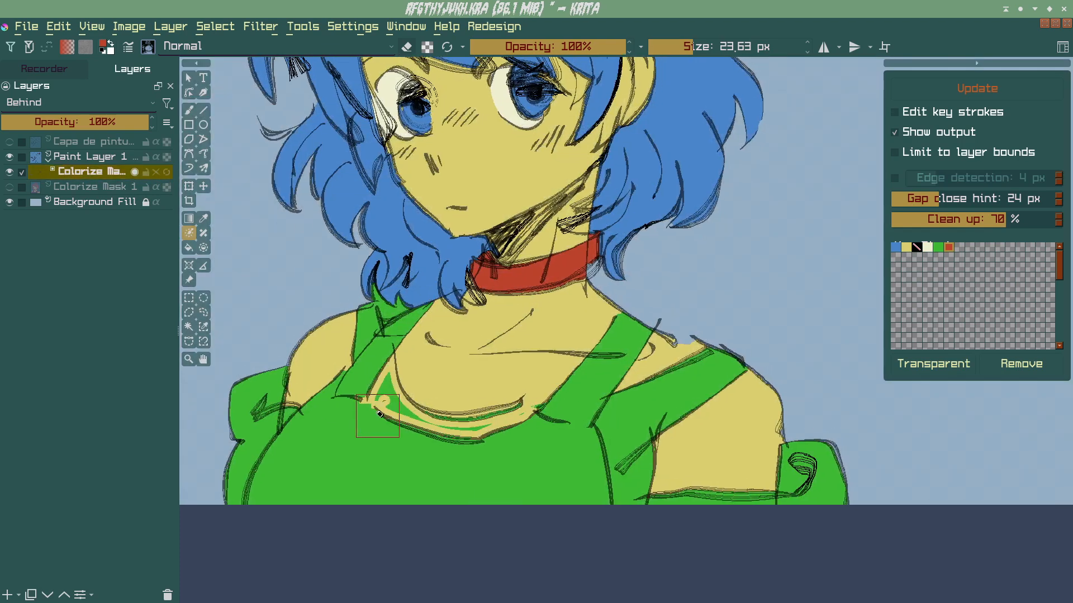
Step: Inspect the flat colors across the hair, face, choker and clothing with the key strokes hidden
drag(414, 257, 425, 376)
drag(431, 217, 423, 238)
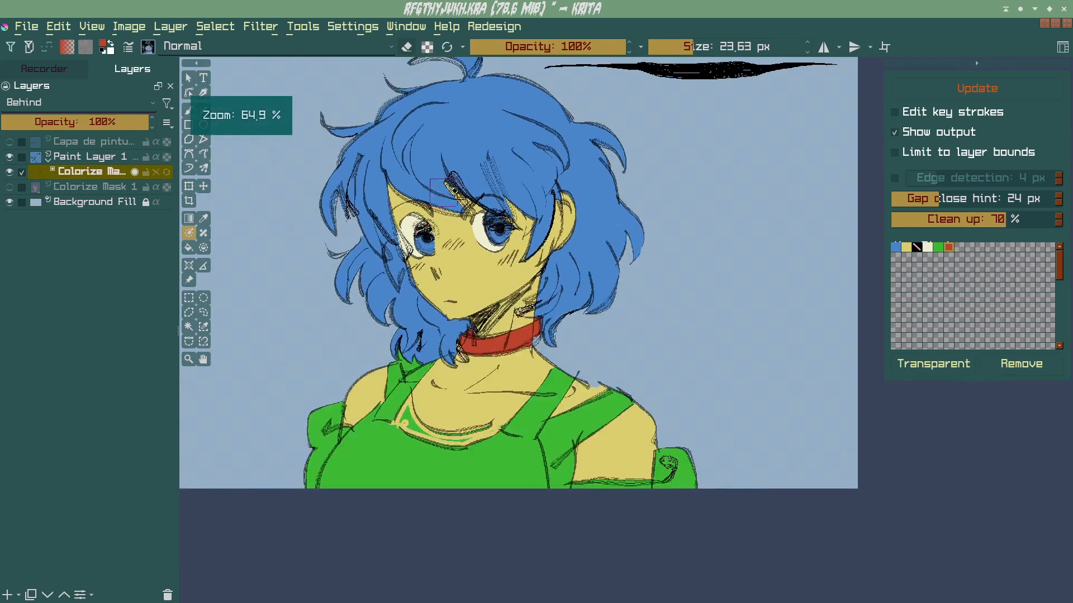
drag(416, 303, 420, 240)
drag(438, 384, 435, 362)
drag(449, 304, 426, 394)
drag(441, 314, 425, 363)
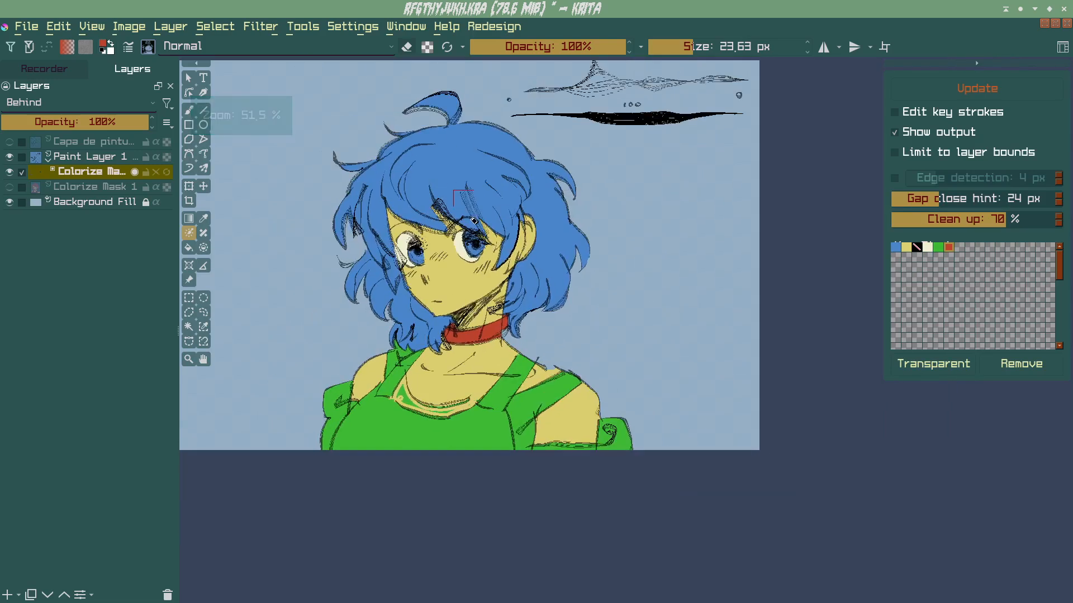
drag(429, 150, 426, 216)
drag(432, 381, 392, 279)
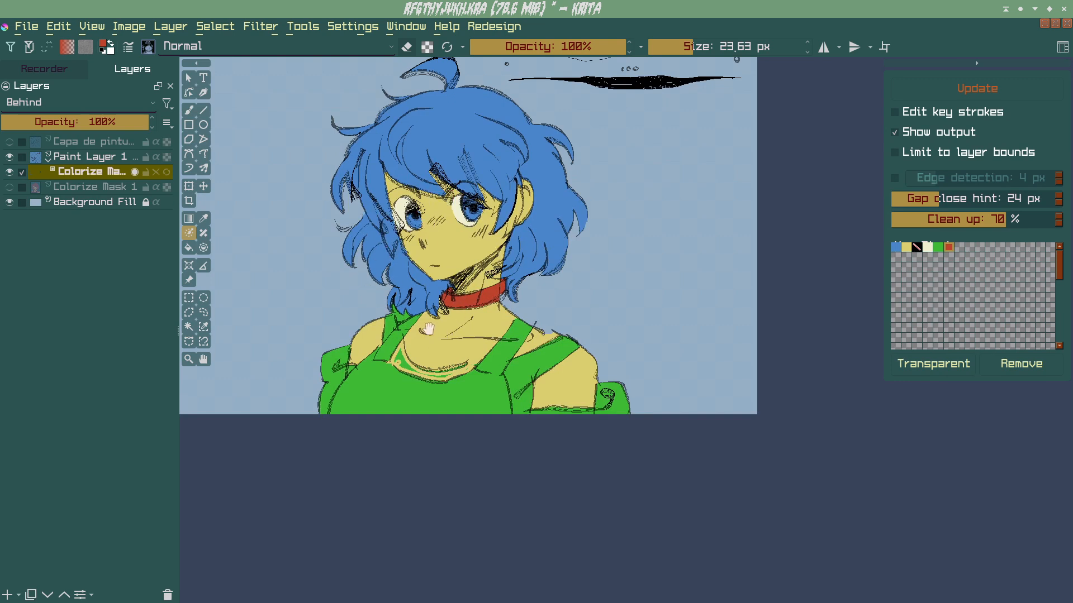
mouse_move(435, 322)
mouse_down()
mouse_move(455, 298)
mouse_move(445, 353)
mouse_up()
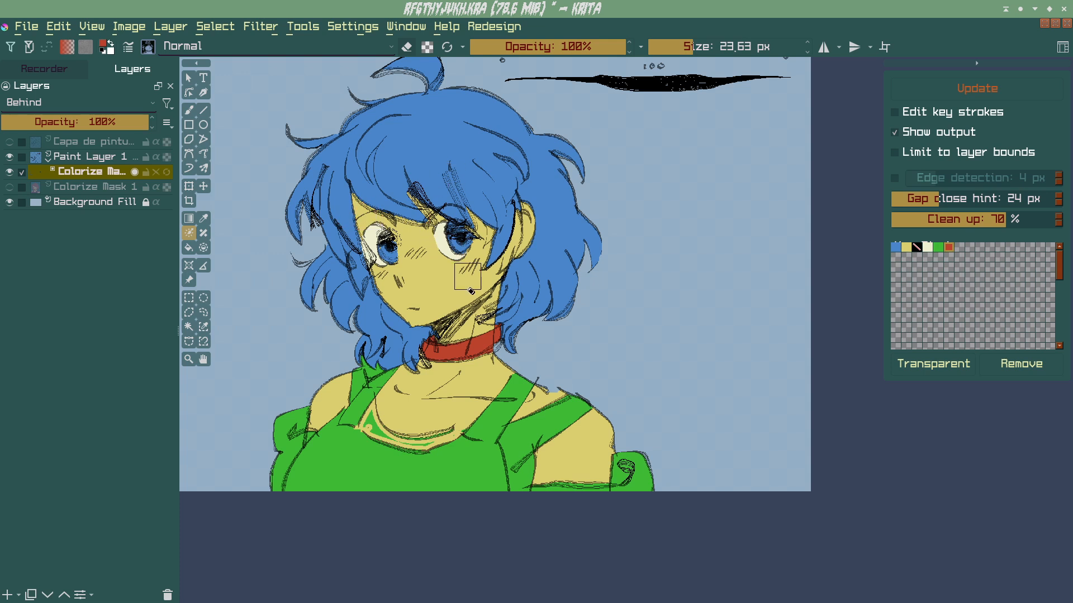
drag(436, 318, 411, 245)
drag(363, 370, 366, 353)
drag(337, 308, 383, 357)
drag(407, 249, 406, 260)
drag(411, 183, 400, 284)
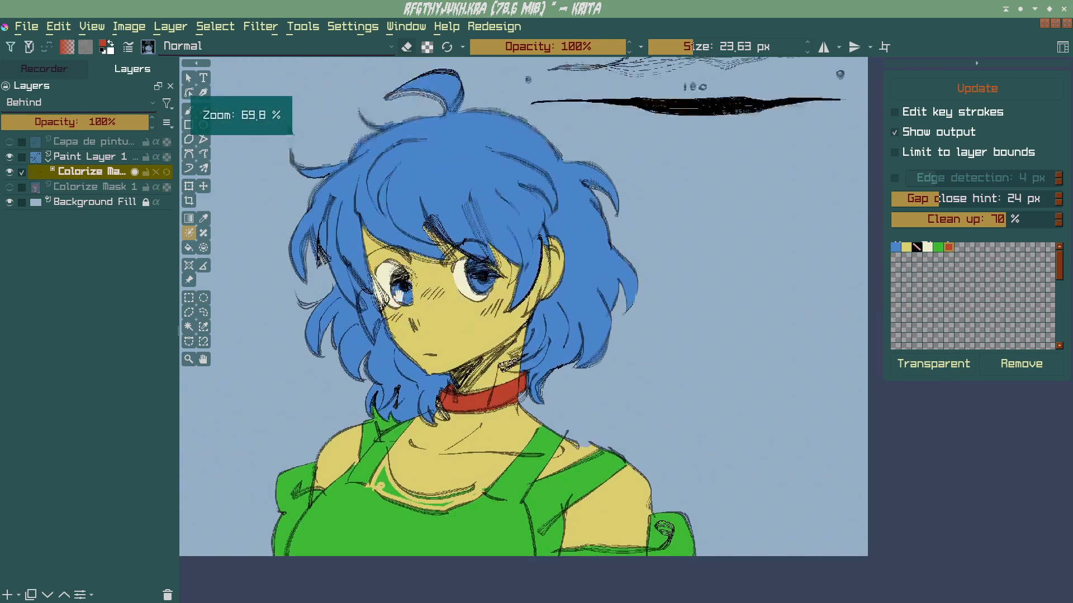
drag(364, 143, 401, 211)
drag(396, 213, 392, 146)
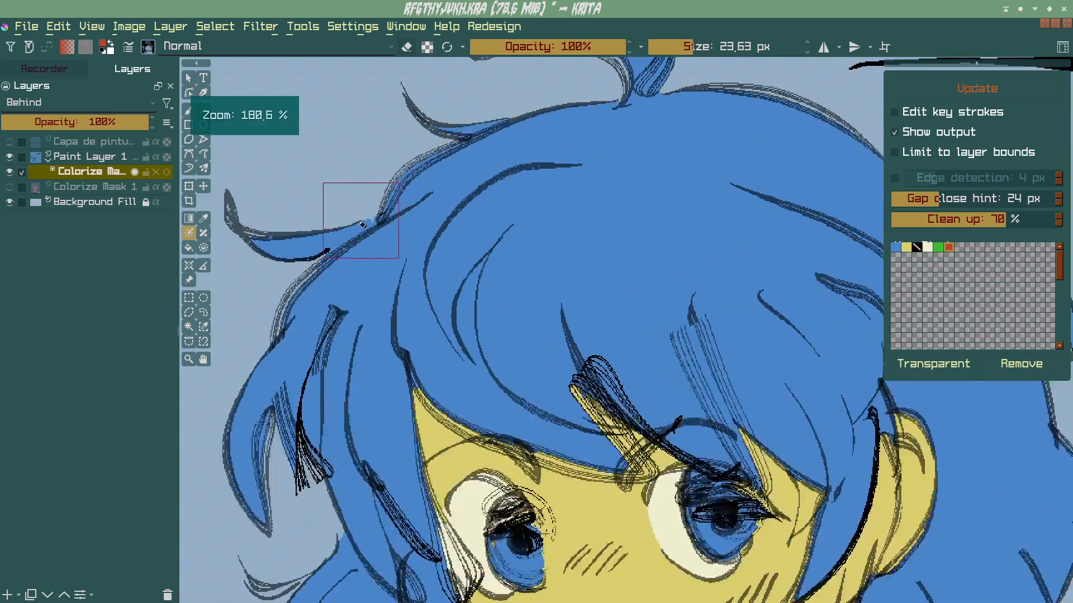
drag(356, 257, 383, 165)
mouse_move(379, 218)
mouse_down()
mouse_move(397, 292)
mouse_move(396, 222)
mouse_up()
drag(344, 302, 345, 287)
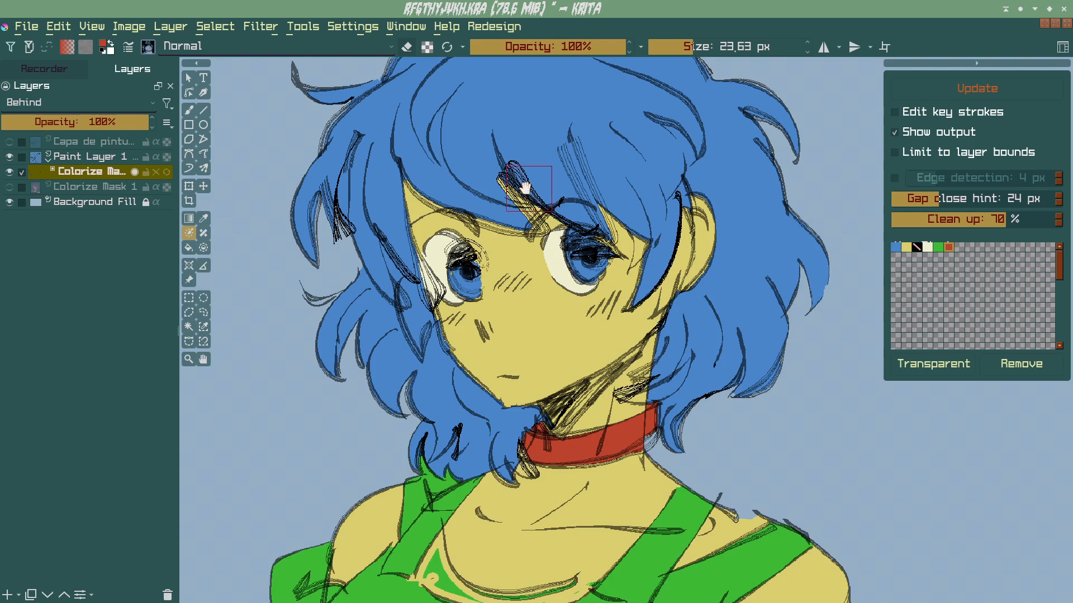
drag(539, 190, 477, 207)
scroll(358, 132, down, 2)
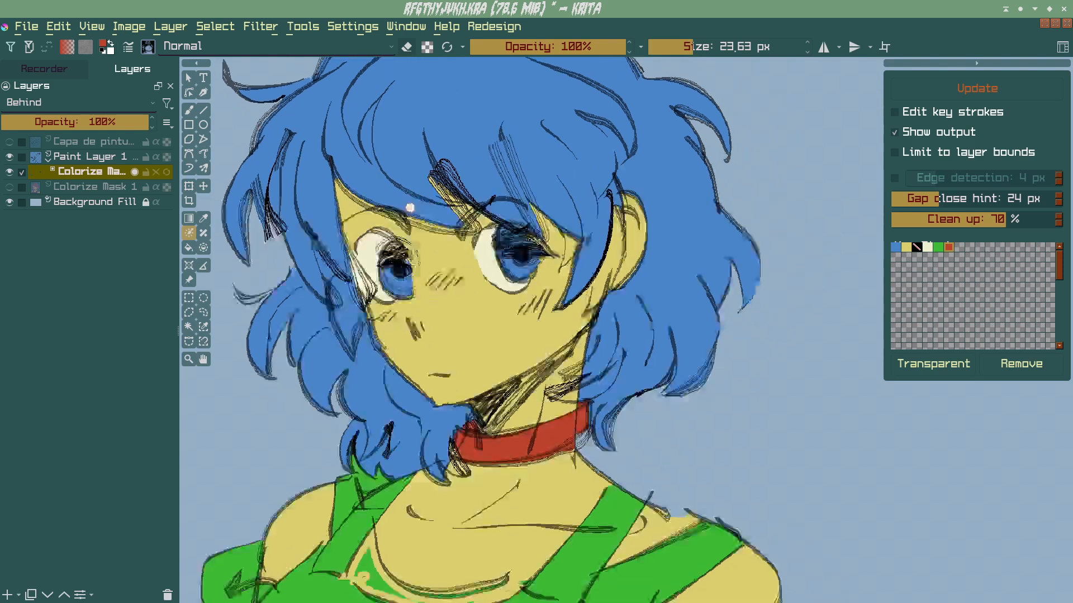
Step: Convert the active colorize mask to a paint layer
right_click(98, 176)
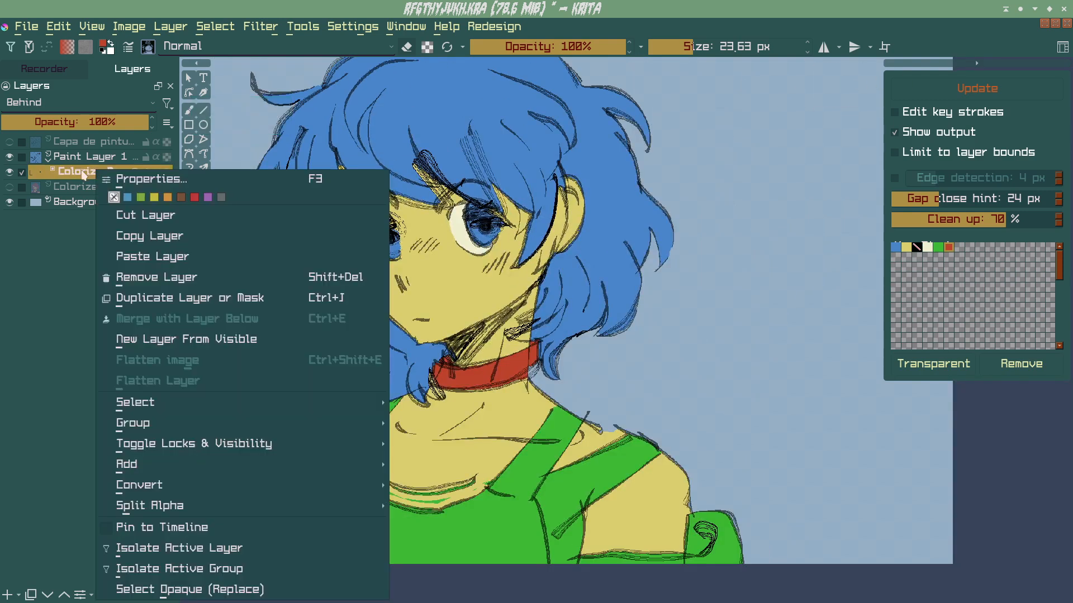
mouse_move(175, 482)
click(433, 481)
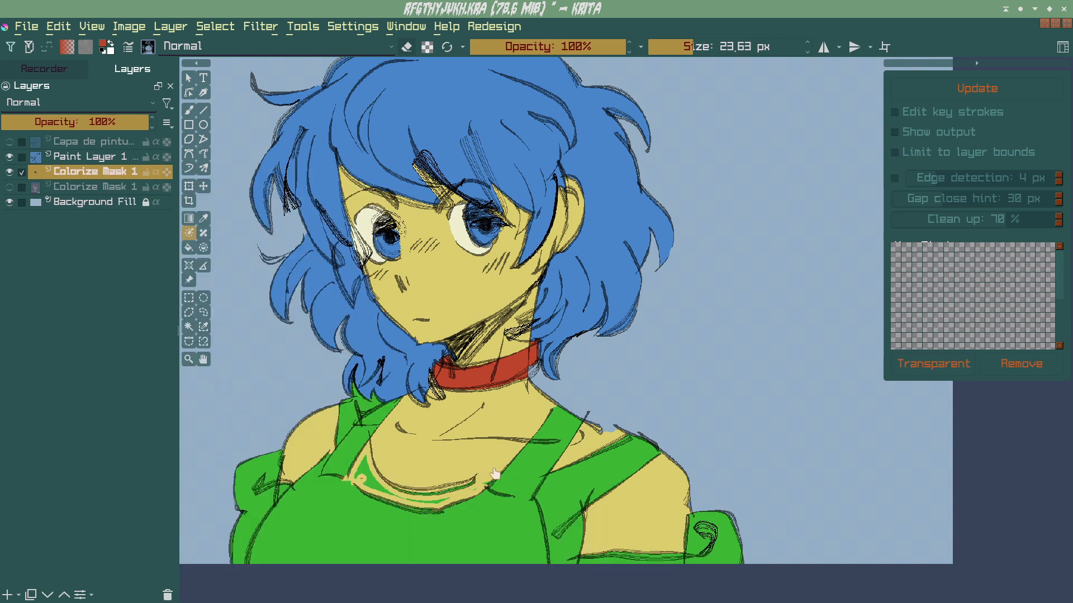
Step: Sample the yellow skin color and brush over the stray green patches inside the neckline
scroll(430, 314, up, 4)
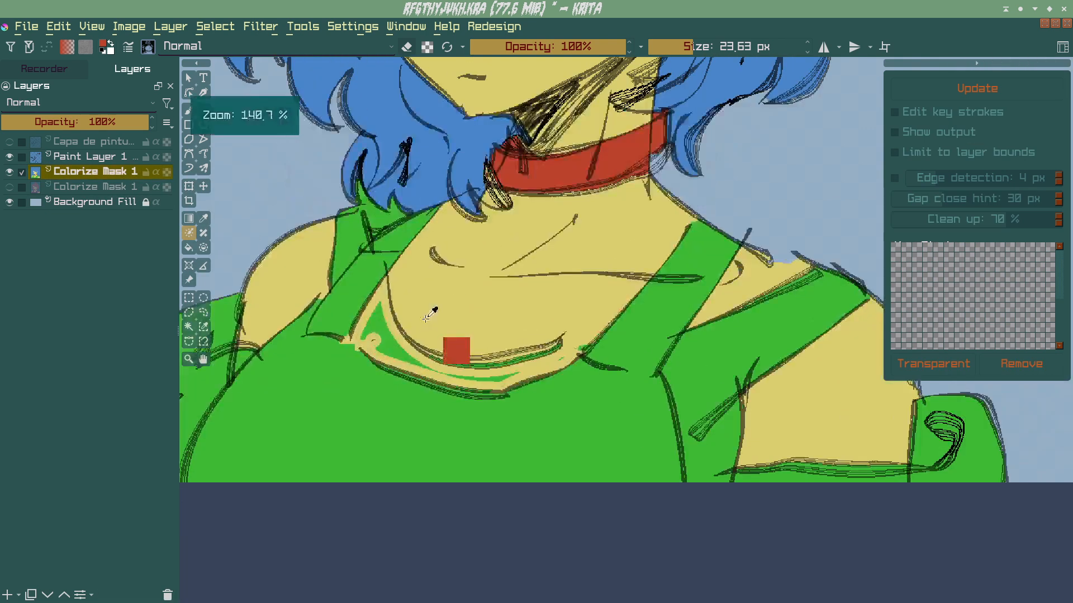
ctrl+click(426, 319)
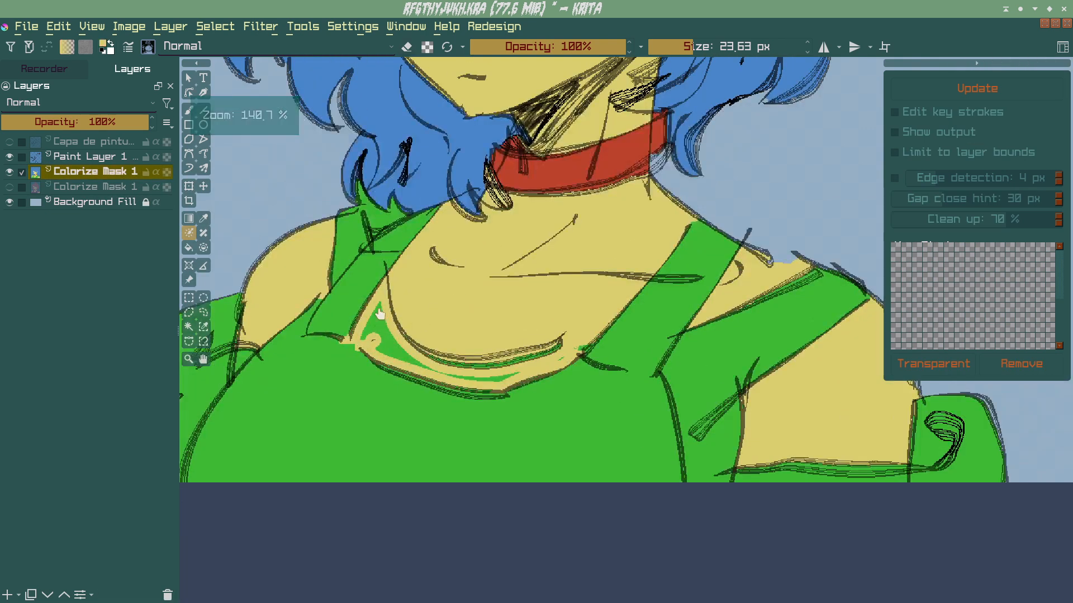
key(b)
mouse_move(380, 305)
mouse_down()
mouse_move(371, 336)
mouse_move(433, 367)
mouse_up()
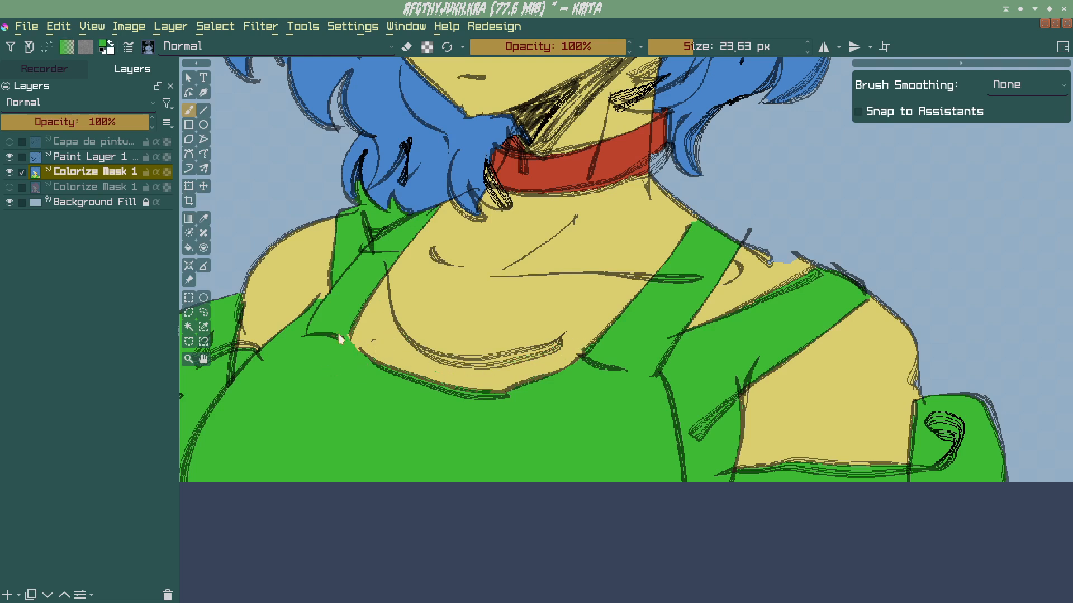
Step: Sample the yellow skin color and paint over the stray green patch between the lower hair tips and the shoulder strap
scroll(329, 344, down, 3)
scroll(347, 363, up, 4)
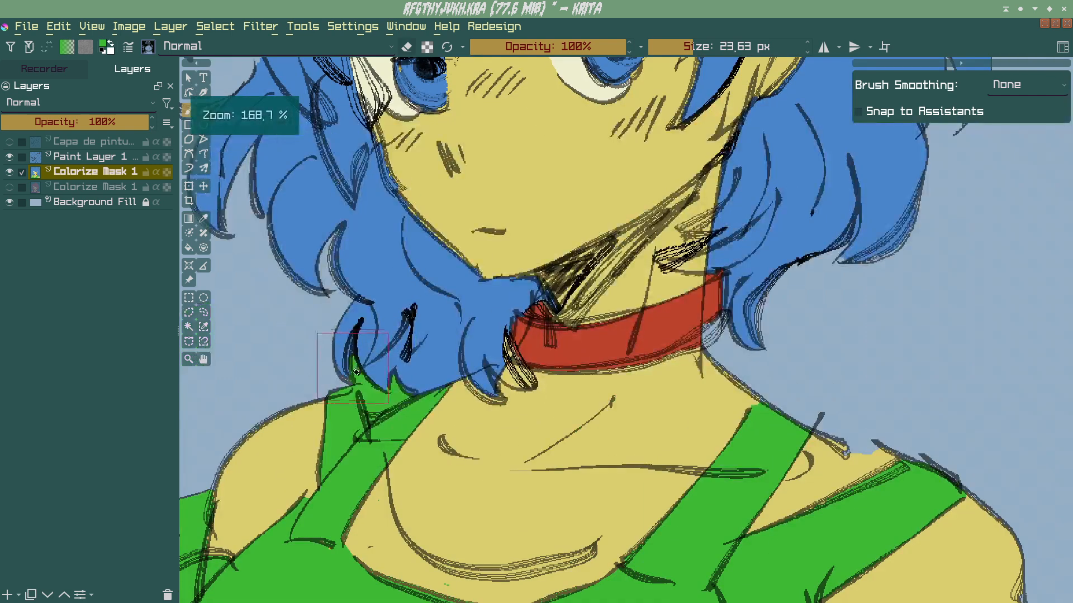
ctrl+click(321, 416)
drag(364, 389, 396, 402)
drag(391, 395, 389, 403)
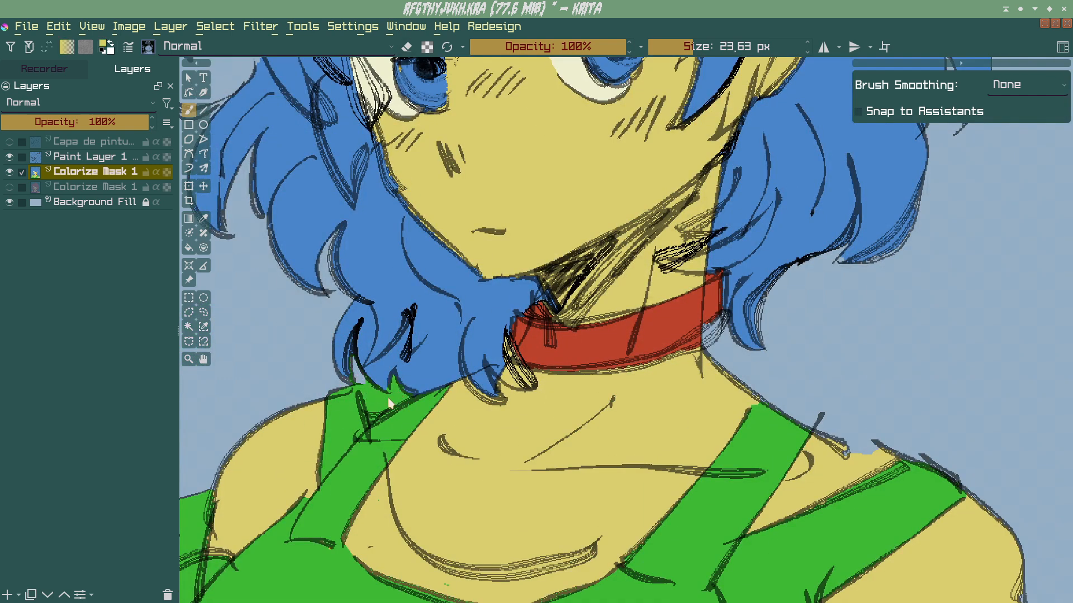
key(f)
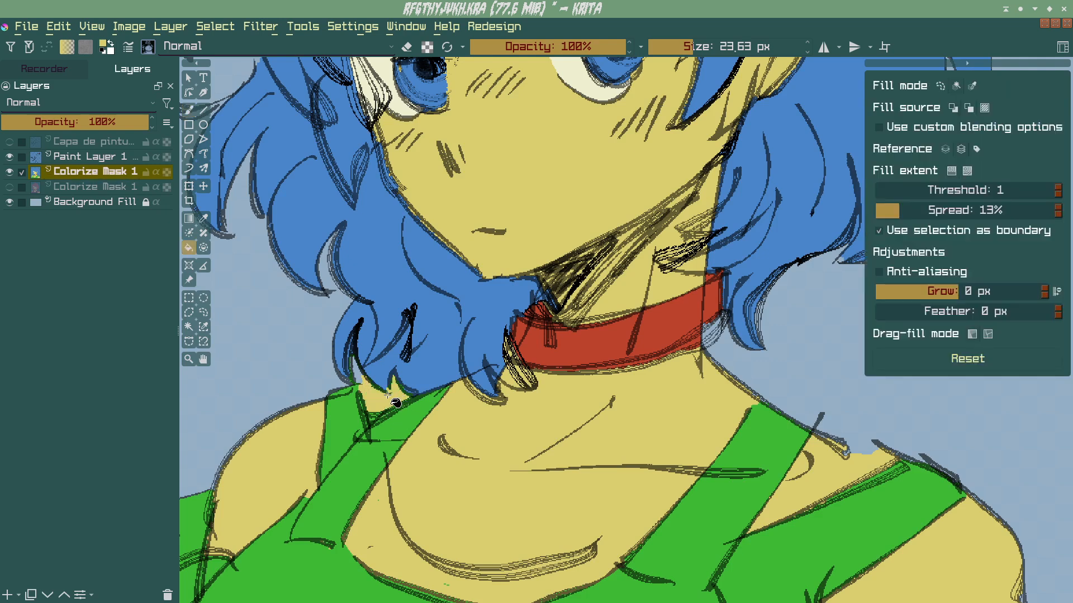
key(b)
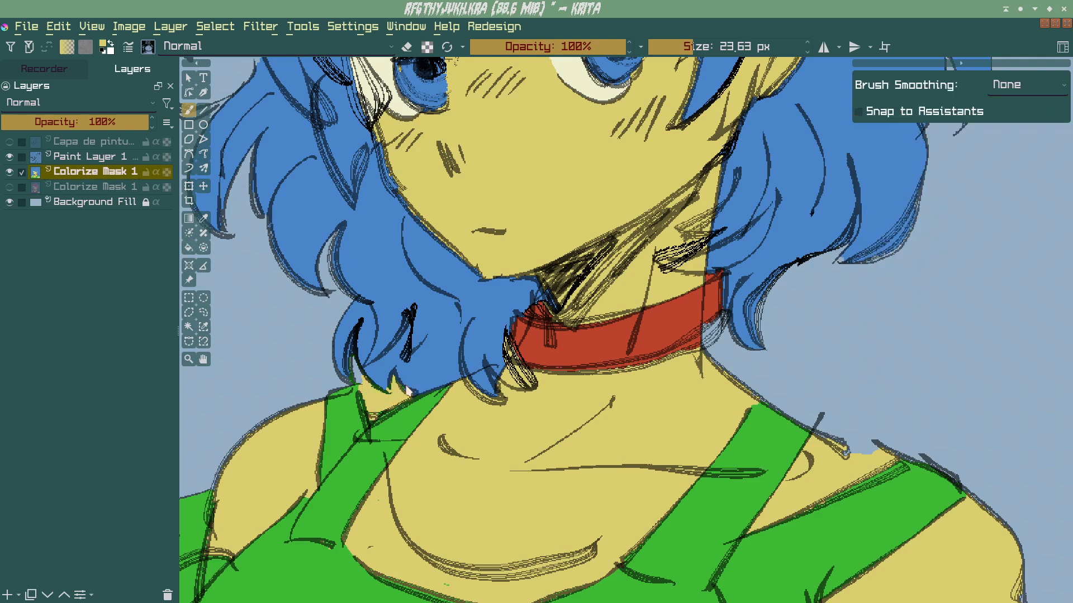
Step: Brush the yellow skin color along the outer white edge of the eye farthest from the visible ear
scroll(417, 366, down, 4)
scroll(358, 313, up, 5)
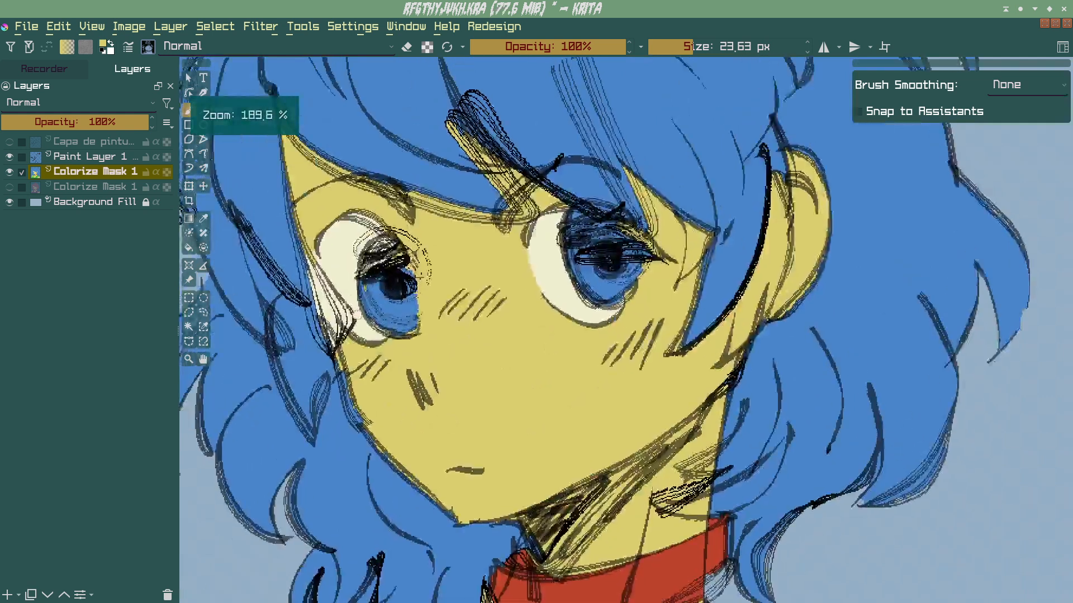
drag(356, 314, 368, 335)
drag(326, 283, 350, 364)
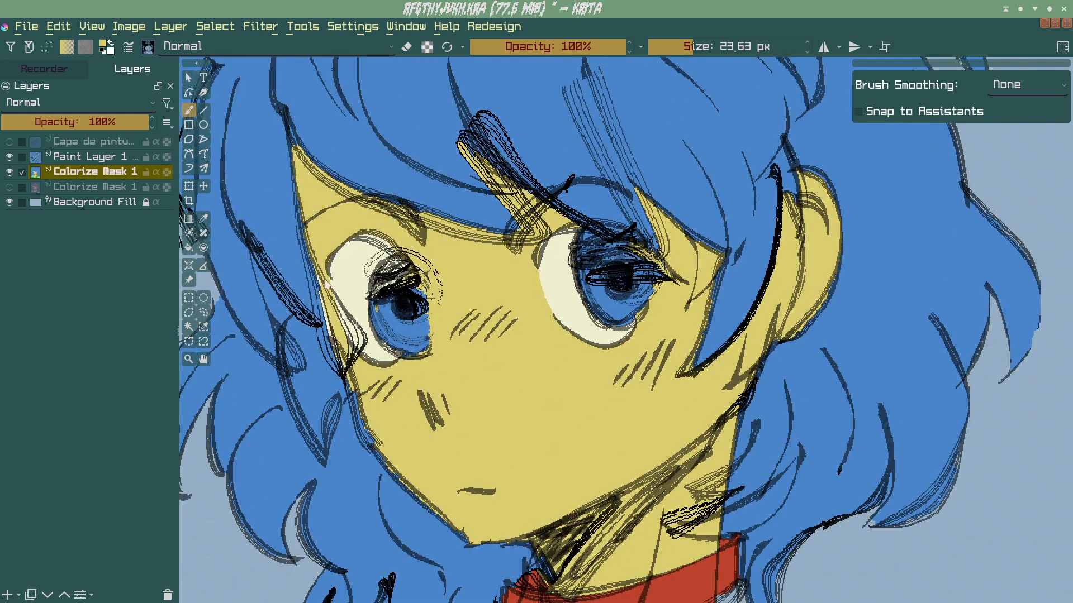
drag(317, 280, 353, 392)
scroll(335, 313, down, 4)
scroll(466, 239, up, 6)
Step: Sample the yellow skin color and touch up the gap in the shoulder outline beside the shoulder strap
mouse_move(467, 239)
mouse_down()
mouse_move(557, 223)
mouse_move(543, 252)
mouse_up()
ctrl+click(503, 346)
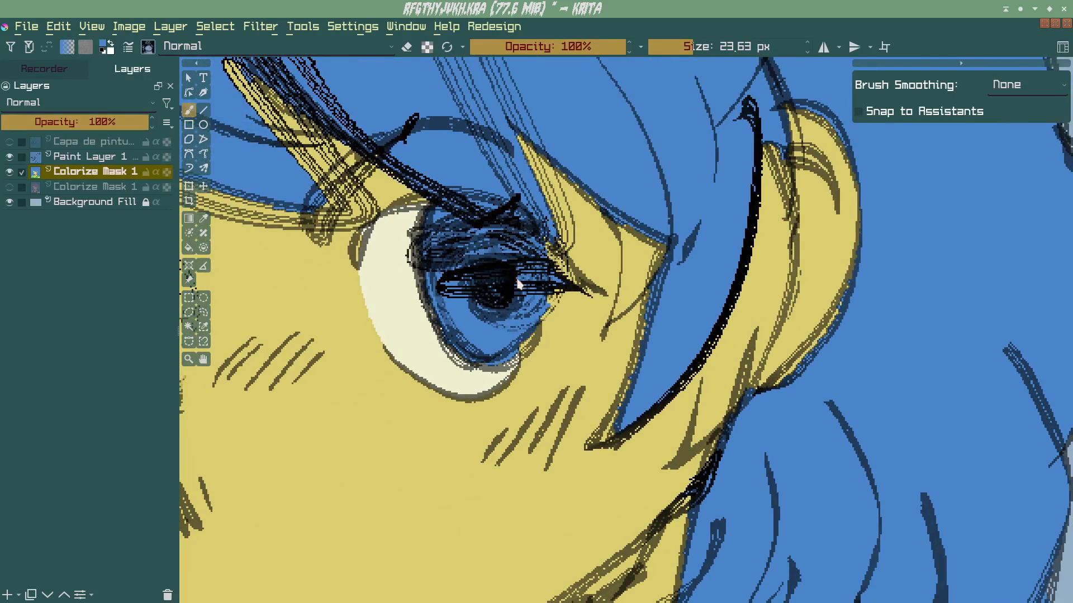
scroll(552, 323, down, 6)
drag(508, 232, 547, 379)
drag(588, 448, 511, 321)
drag(620, 411, 555, 327)
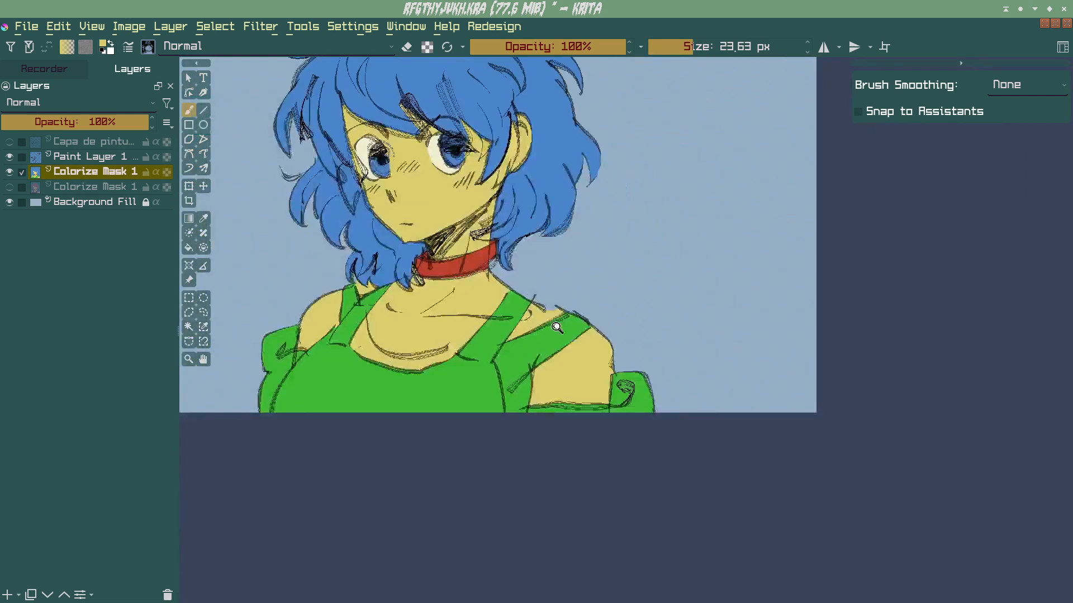
scroll(557, 327, up, 4)
scroll(498, 305, down, 3)
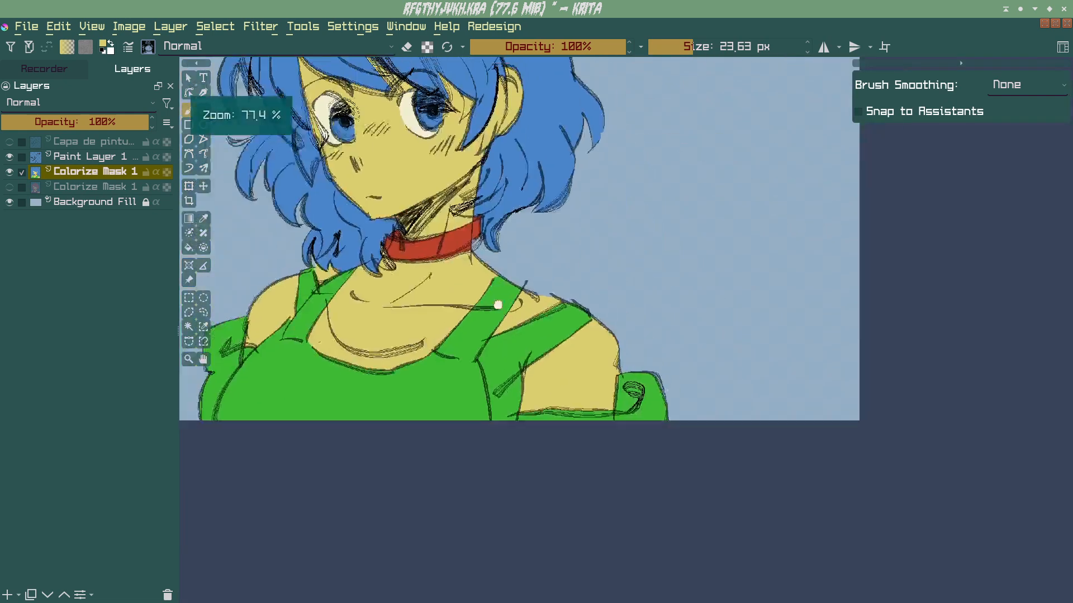
drag(498, 305, 506, 361)
drag(506, 361, 506, 380)
drag(467, 267, 492, 319)
drag(492, 319, 492, 306)
Step: Sample the blue hair color and touch up the edges of the outer locks beside the cheek
drag(443, 121, 514, 194)
ctrl+click(515, 193)
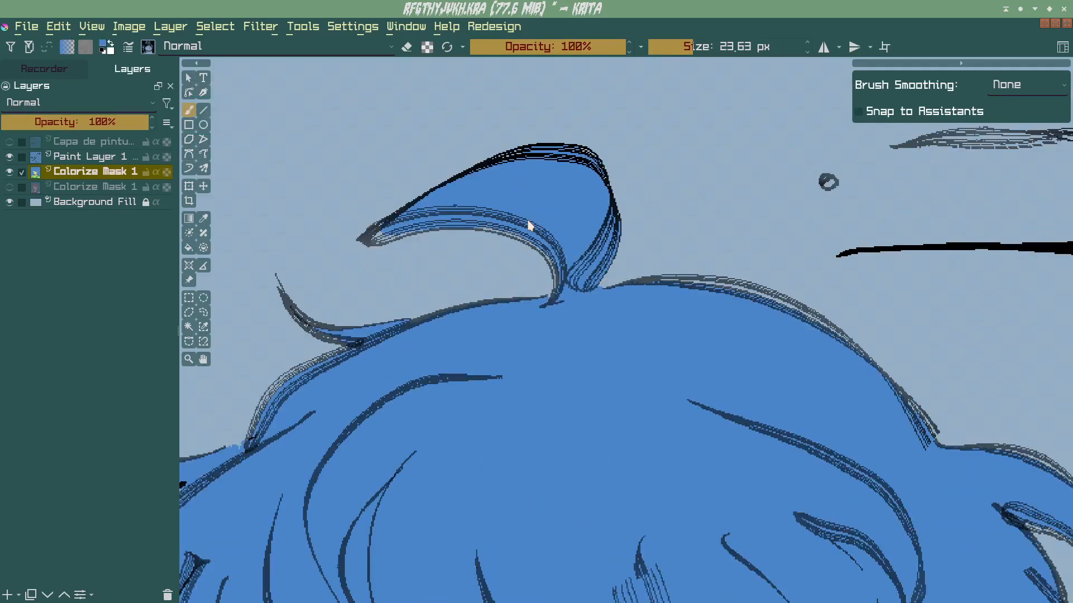
scroll(370, 246, down, 4)
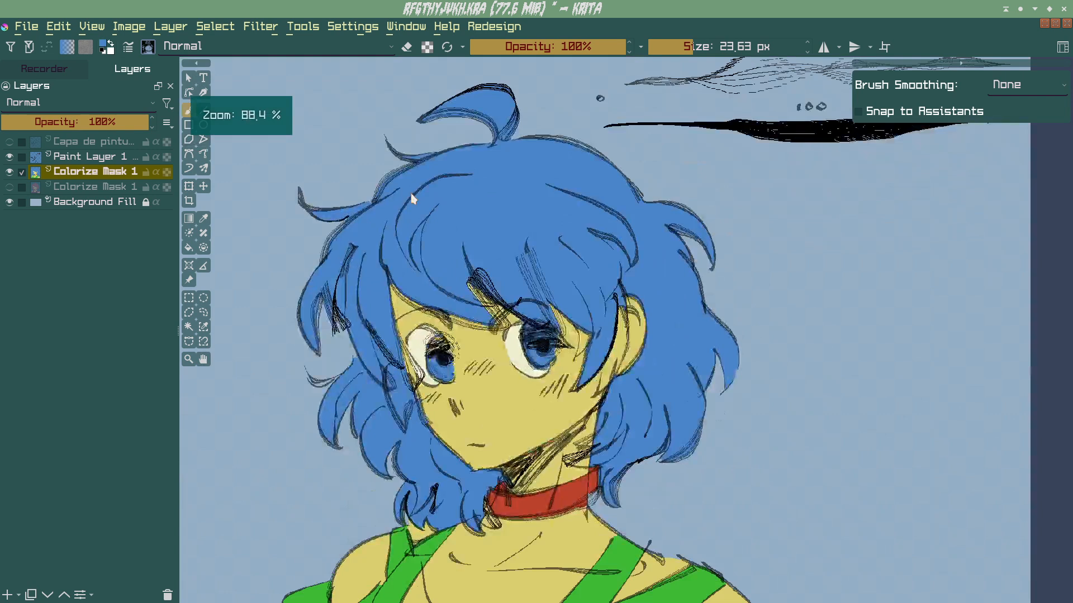
drag(364, 396, 384, 257)
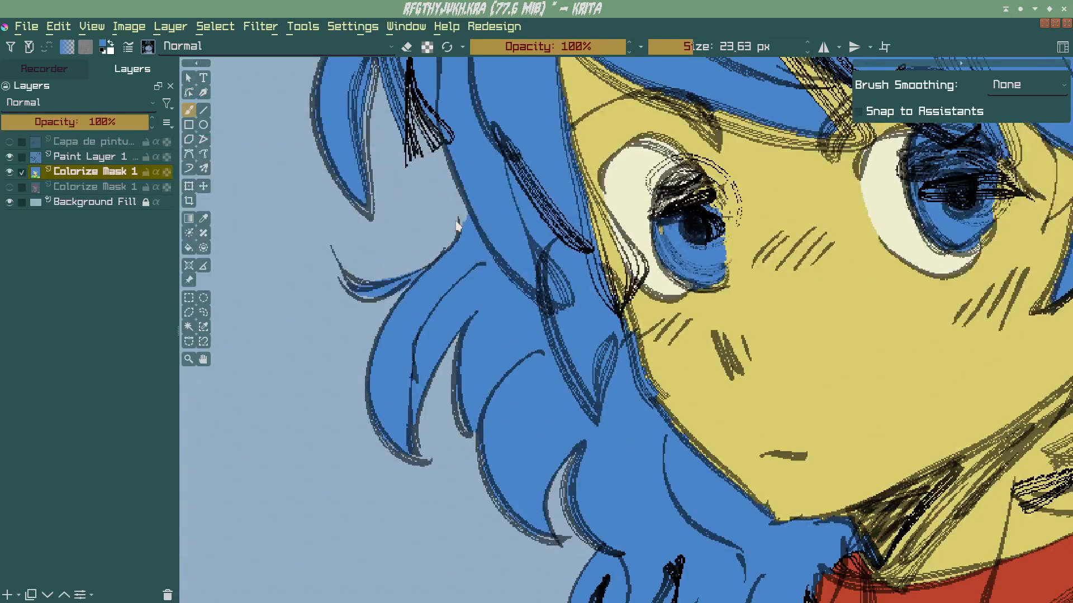
drag(461, 234, 454, 302)
drag(452, 279, 322, 351)
drag(381, 321, 424, 276)
Step: Brush blue into the hair strands between the eye and the ear, undoing the stray strokes
drag(616, 227, 616, 184)
drag(559, 271, 569, 229)
key(ctrl+z)
mouse_move(563, 268)
mouse_down()
mouse_move(562, 222)
mouse_move(567, 248)
mouse_up()
mouse_move(640, 195)
mouse_down()
mouse_move(590, 259)
mouse_move(601, 262)
mouse_up()
mouse_move(601, 264)
mouse_down()
mouse_move(597, 301)
mouse_move(588, 296)
mouse_up()
mouse_move(567, 337)
mouse_down()
mouse_move(558, 386)
mouse_move(583, 357)
mouse_move(595, 314)
mouse_move(589, 248)
mouse_move(569, 360)
mouse_move(589, 246)
mouse_up()
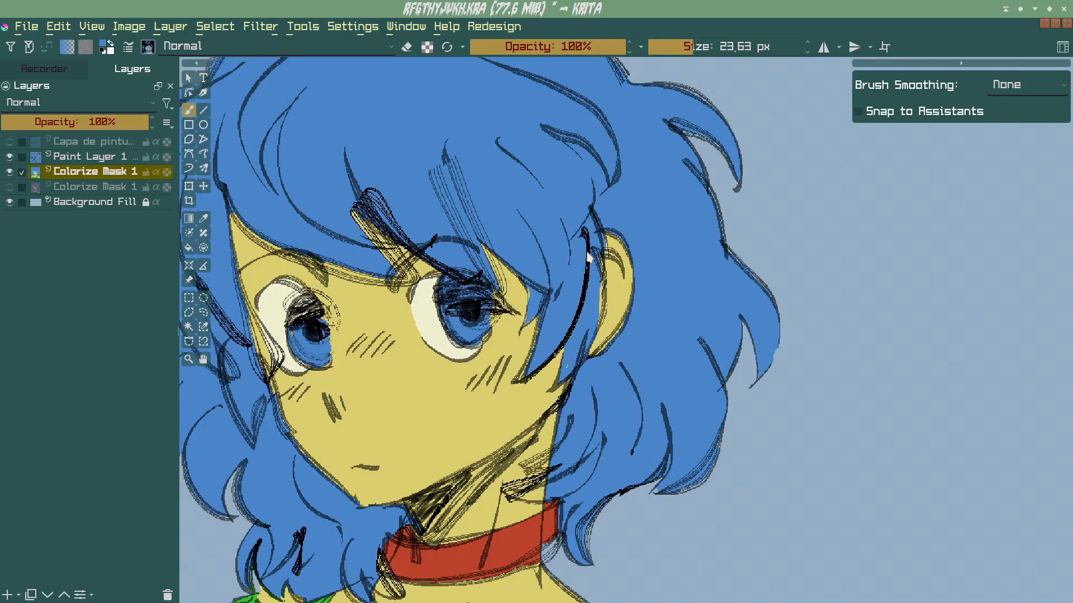
mouse_move(600, 307)
mouse_down()
mouse_move(604, 267)
mouse_move(599, 322)
mouse_up()
key(ctrl+z)
mouse_move(600, 272)
mouse_down()
mouse_move(570, 322)
mouse_move(553, 204)
mouse_move(554, 262)
mouse_up()
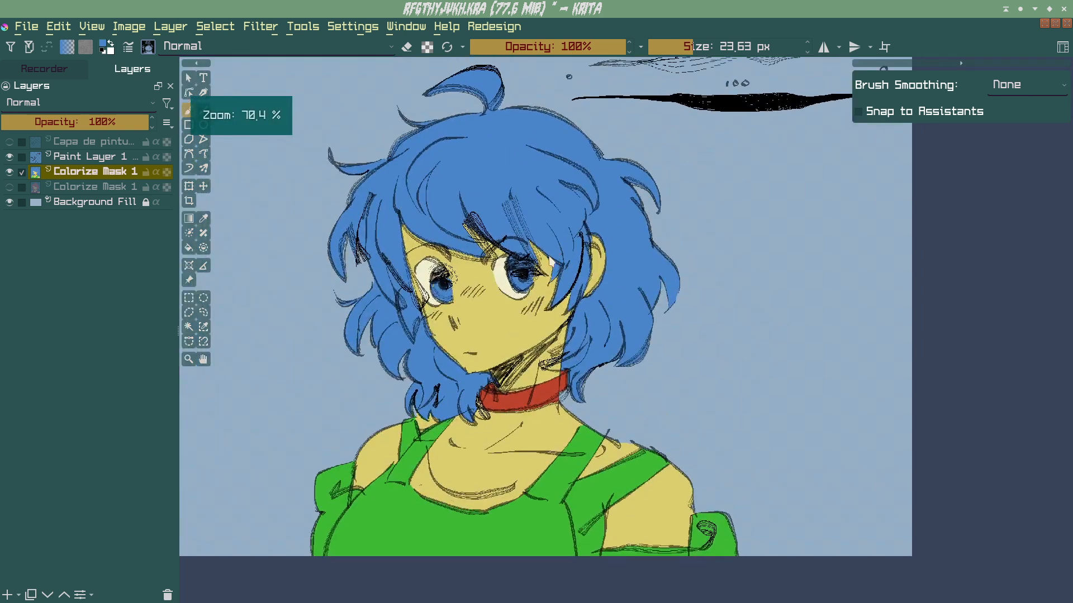
Step: Raise the top's neckline by sampling the green, brushing along the curved sketch line and filling the area below it
drag(443, 403, 443, 292)
drag(416, 337, 418, 294)
ctrl+click(419, 342)
mouse_move(429, 350)
mouse_down()
mouse_move(539, 439)
mouse_move(531, 425)
mouse_move(609, 412)
mouse_up()
drag(430, 353, 405, 401)
key(f)
click(429, 411)
click(554, 430)
key(b)
drag(528, 446, 590, 430)
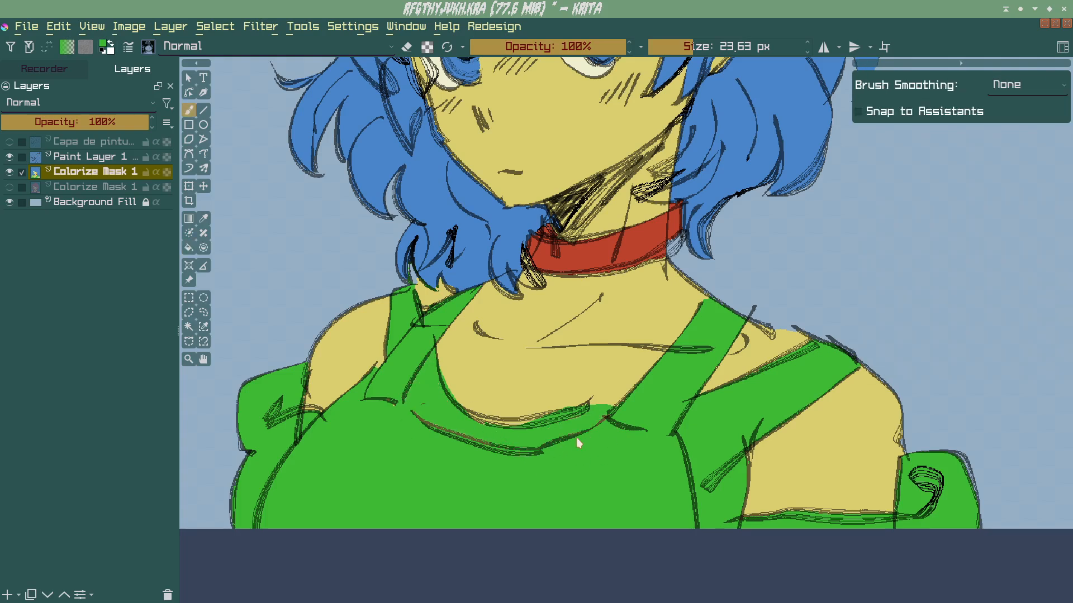
Step: Inspect the cleaned flat colors on the whole figure, switching the color layer's visibility off and on
scroll(536, 491, down, 5)
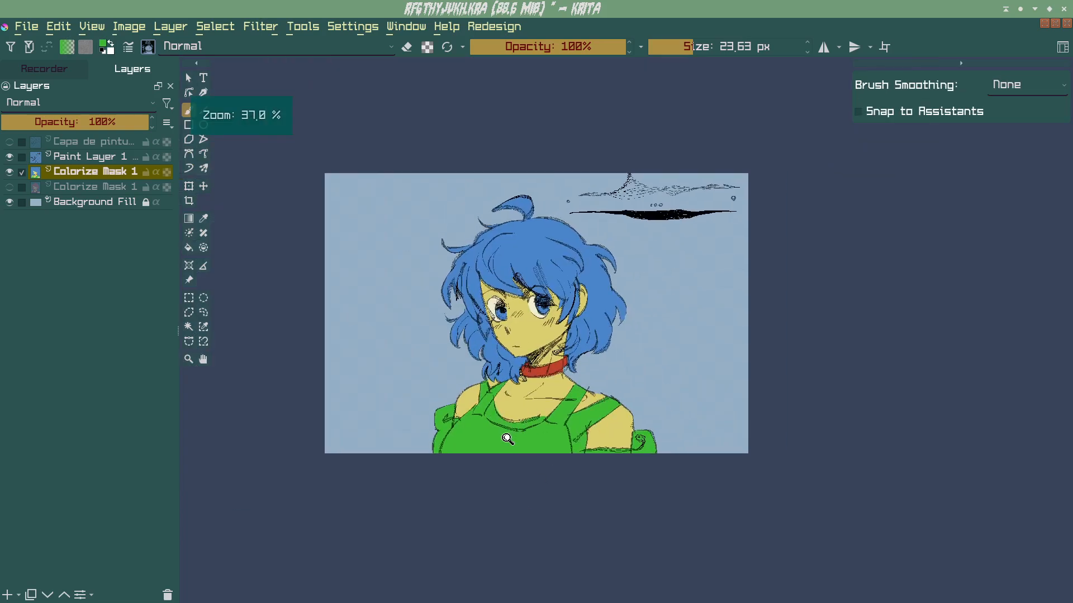
scroll(508, 438, up, 2)
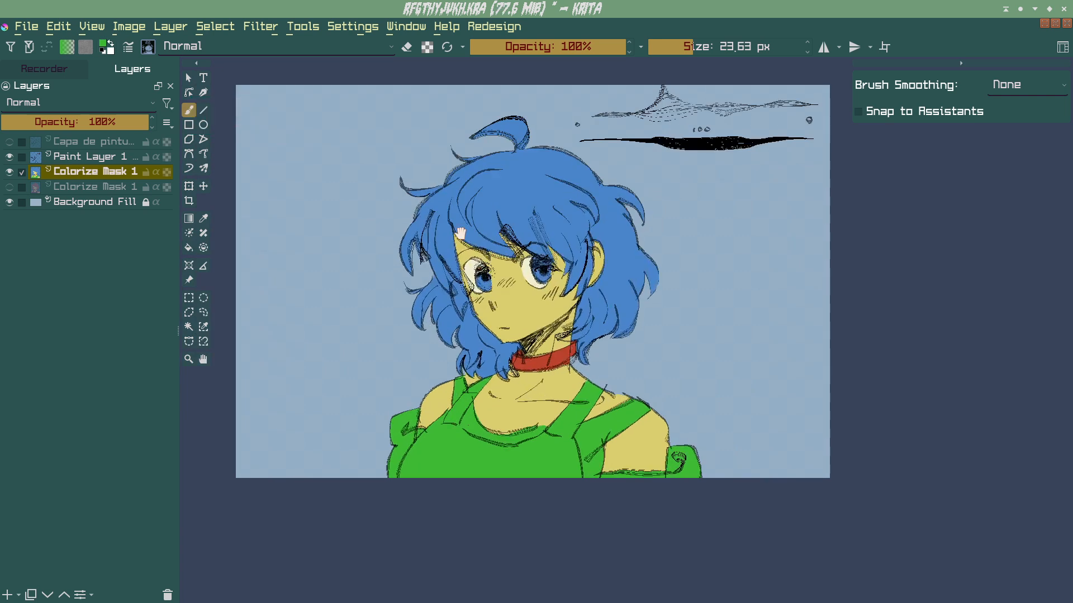
scroll(460, 232, up, 1)
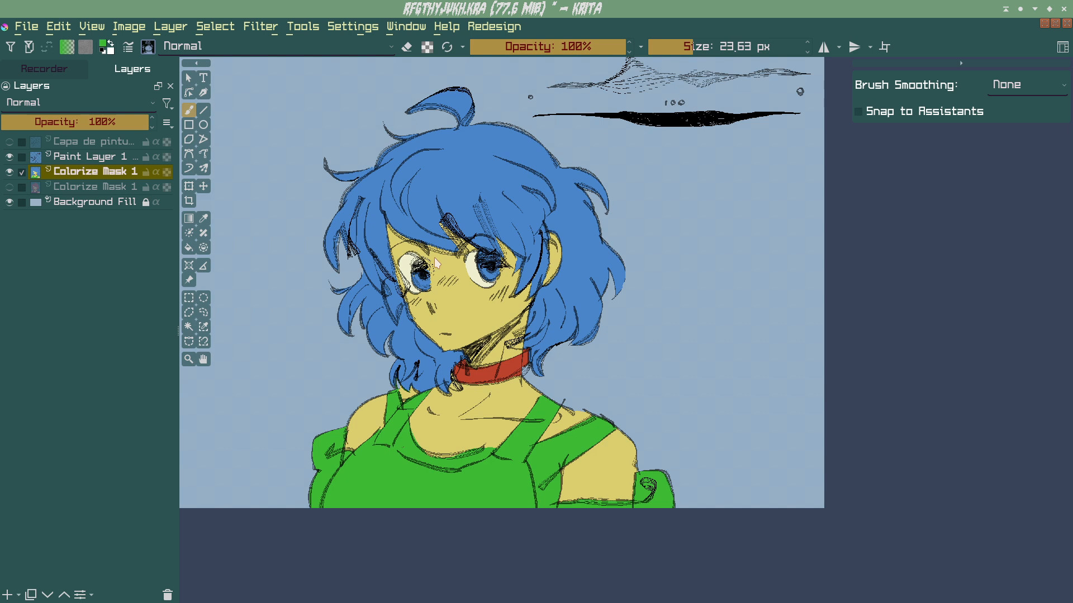
drag(408, 283, 451, 330)
drag(451, 330, 439, 293)
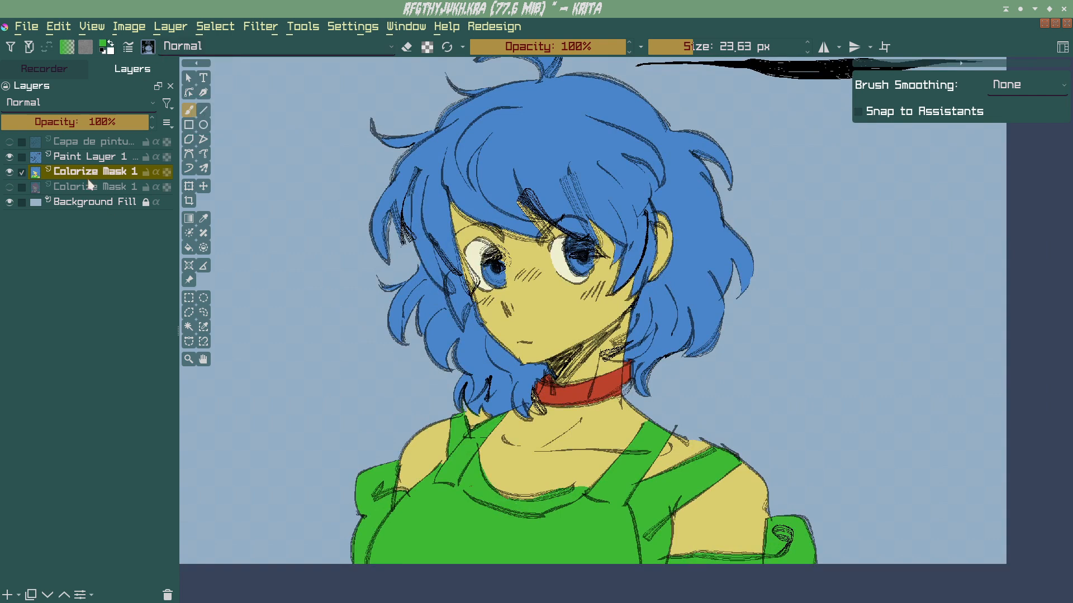
click(11, 172)
click(11, 172)
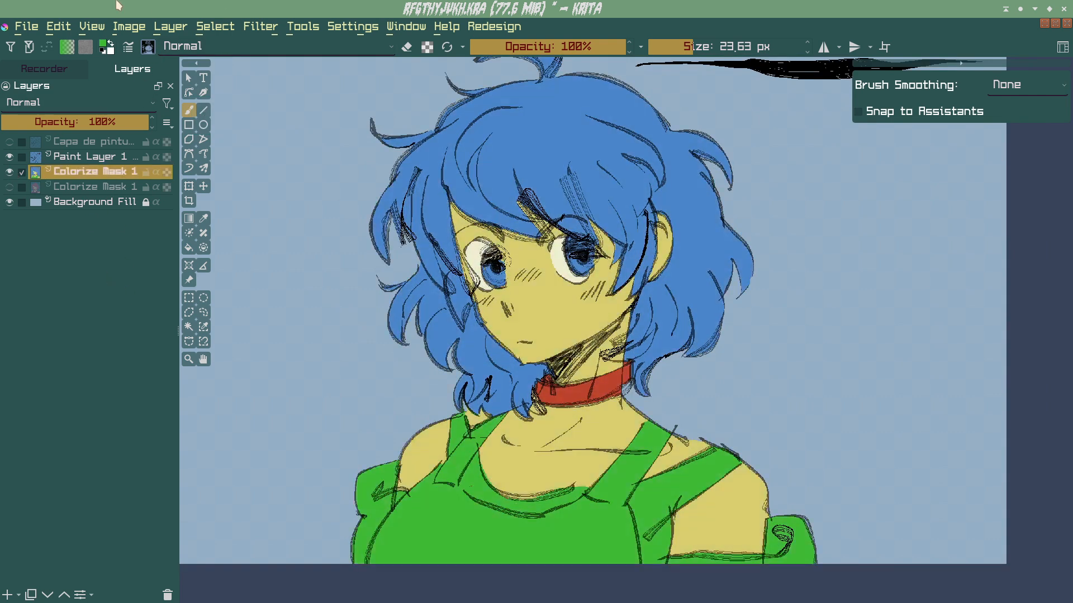
Step: Open Split Layer for the cleaned color layer, with new layers grouped, alpha-locked and sorted by amount of non-transparent pixels
click(171, 29)
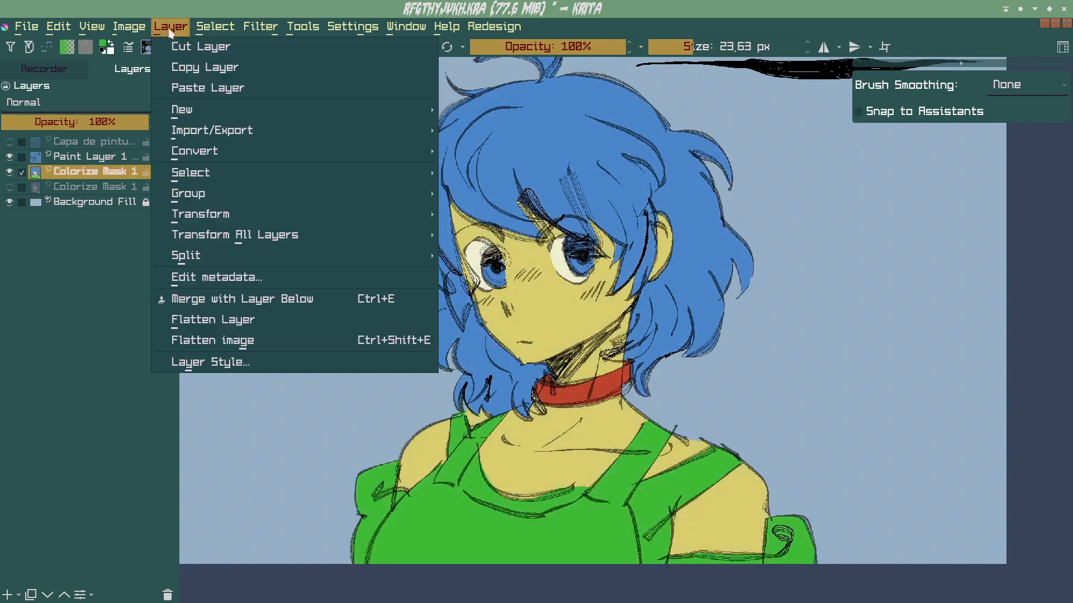
mouse_move(184, 262)
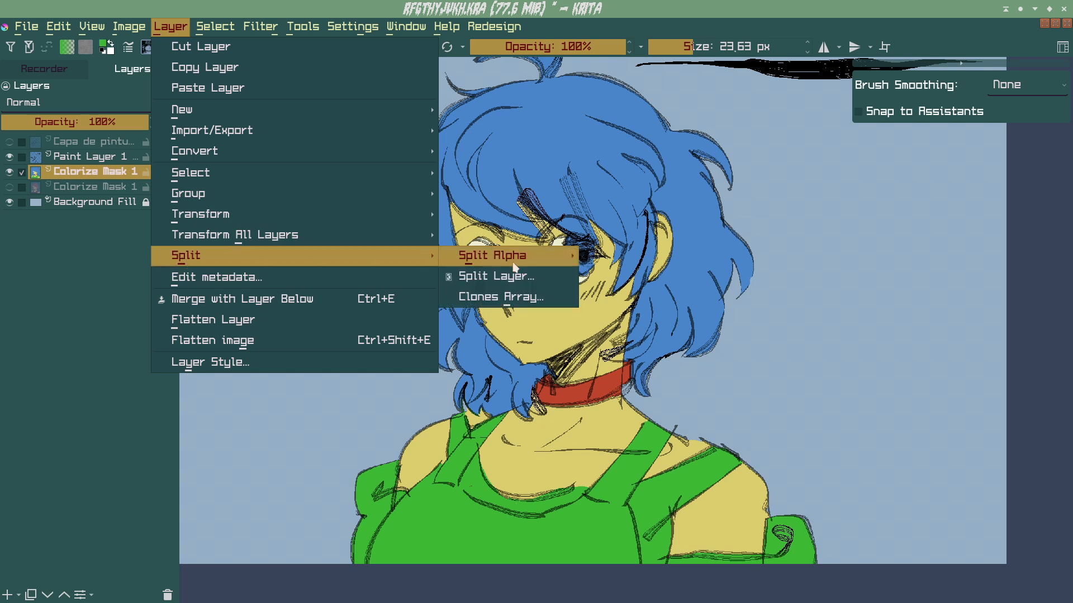
click(510, 281)
click(486, 173)
click(485, 170)
click(484, 171)
click(479, 161)
drag(470, 149, 536, 78)
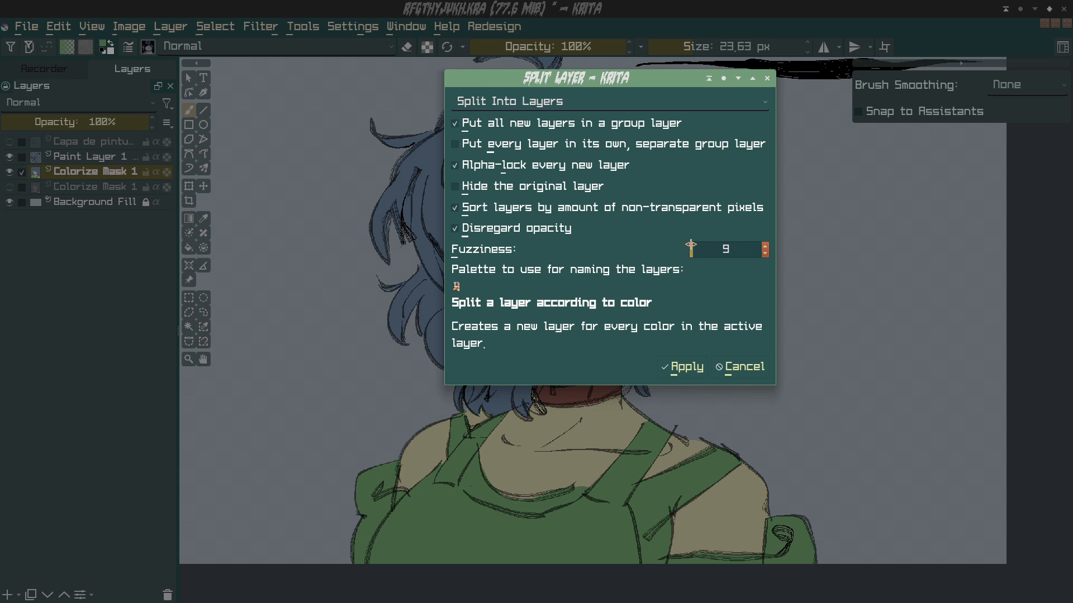
Step: Split the color layer into separate layers by color with a fuzziness of 9
mouse_move(690, 251)
mouse_down()
mouse_move(718, 250)
mouse_move(692, 248)
mouse_move(700, 255)
mouse_up()
click(764, 253)
click(764, 253)
click(764, 254)
drag(654, 87, 515, 140)
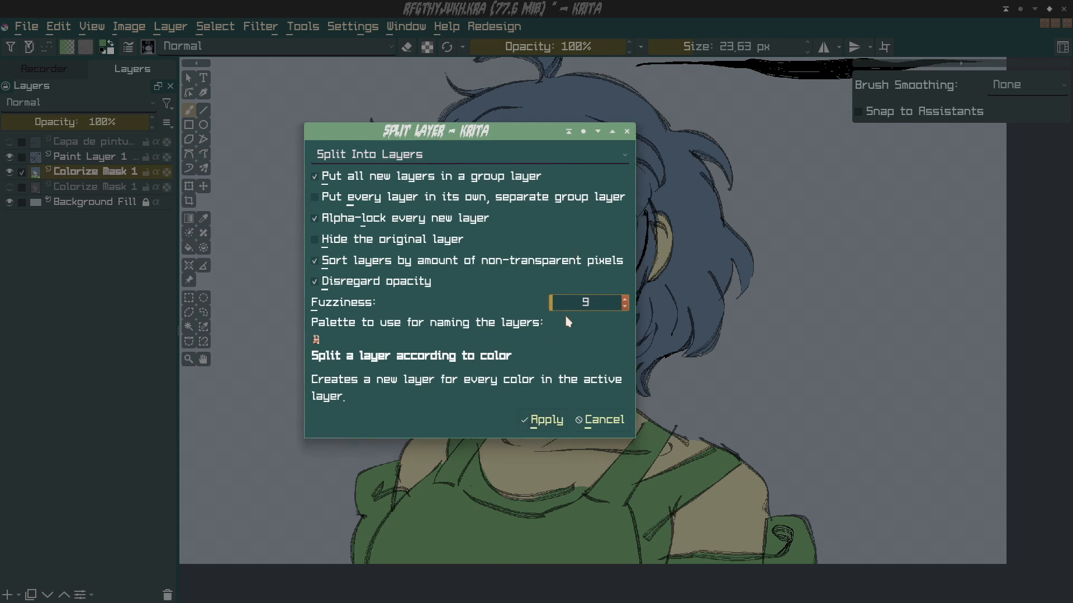
drag(565, 132, 415, 224)
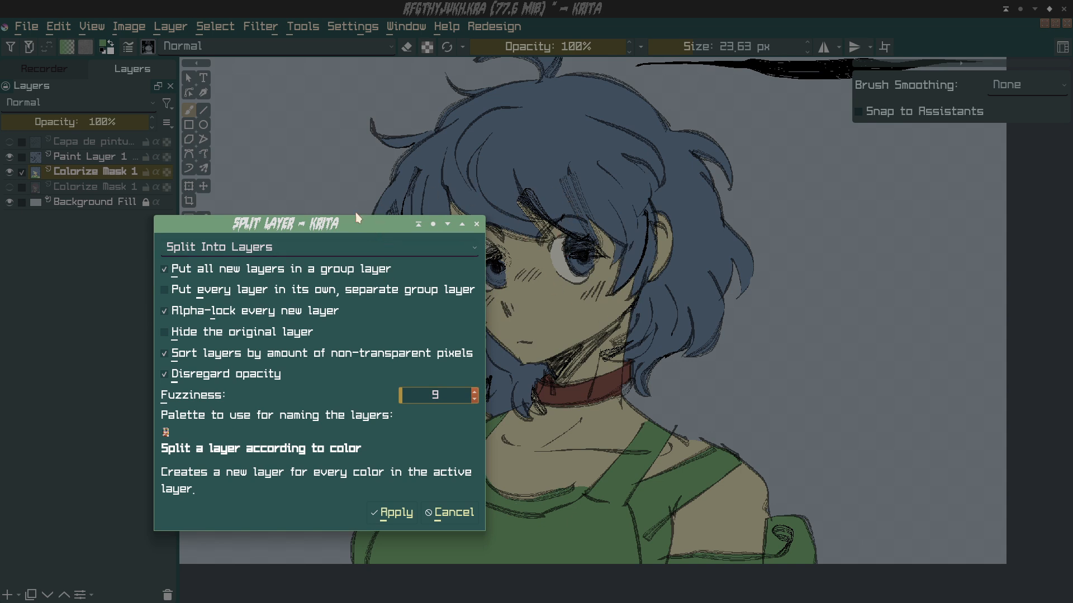
drag(356, 227, 357, 185)
drag(389, 469, 878, 369)
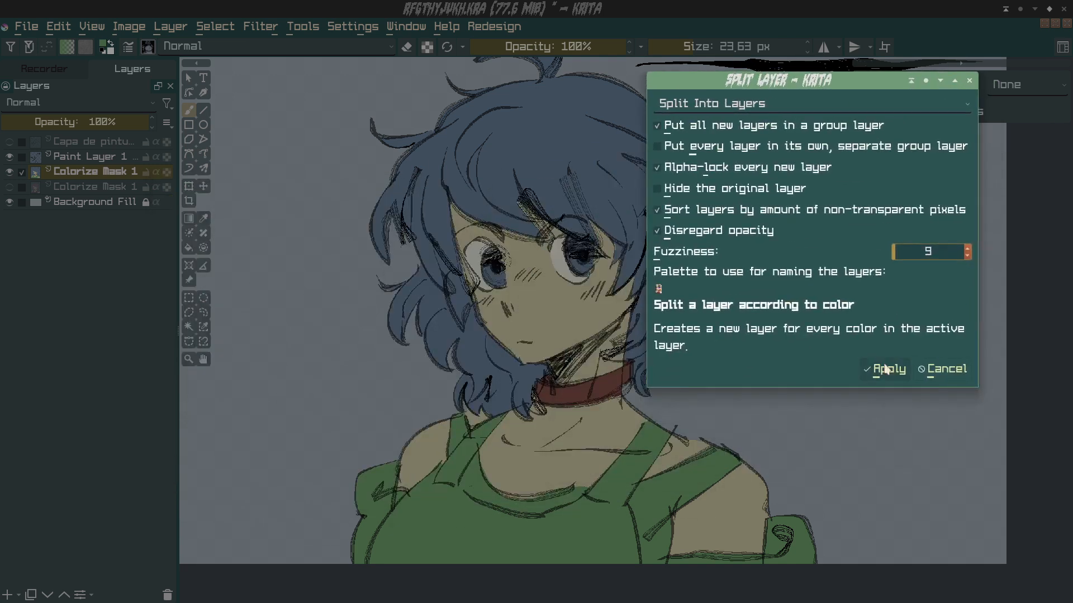
click(888, 370)
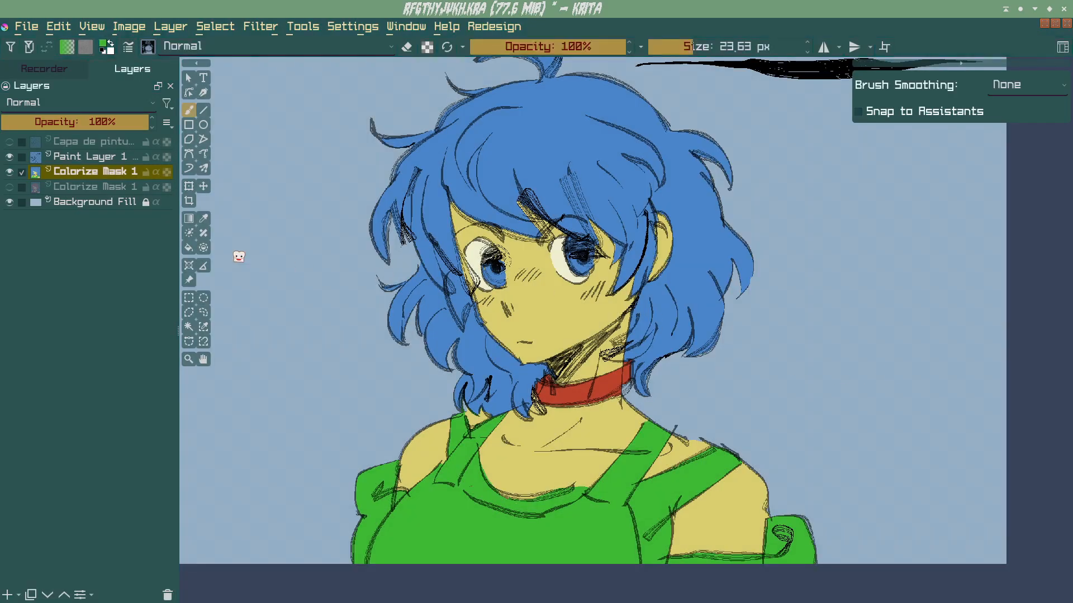
Step: Hide the original Colorize Mask 1 layer and keep the Color group visible and expanded
click(79, 173)
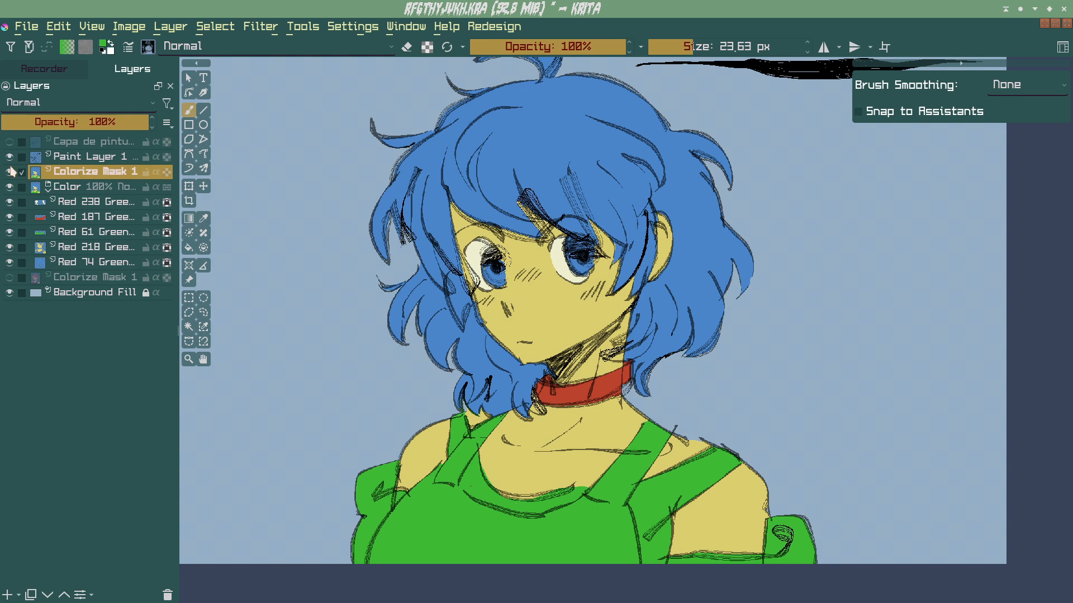
click(48, 190)
click(9, 187)
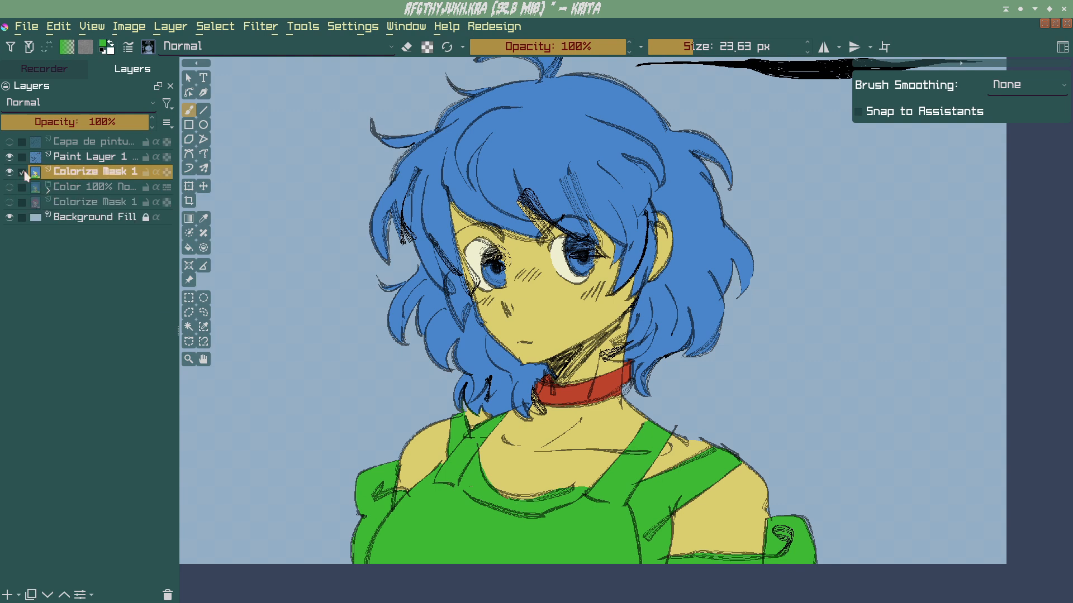
click(9, 171)
click(9, 186)
click(49, 190)
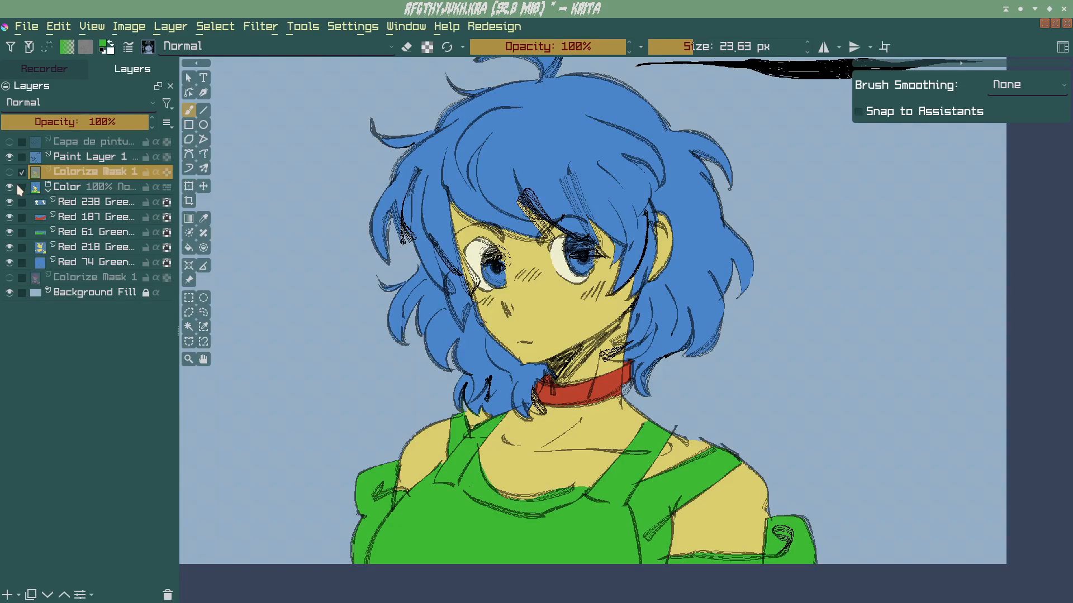
Step: Check which part each split color layer holds by switching the layers' visibility off and on one by one
click(10, 202)
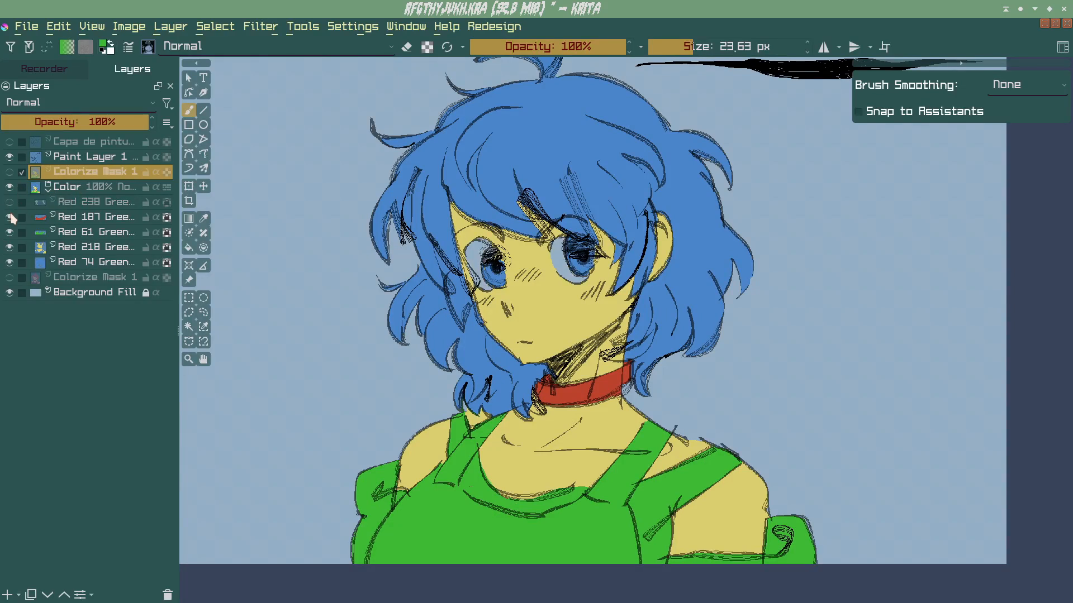
click(9, 218)
click(10, 233)
click(10, 247)
click(10, 263)
click(10, 246)
click(10, 232)
click(10, 217)
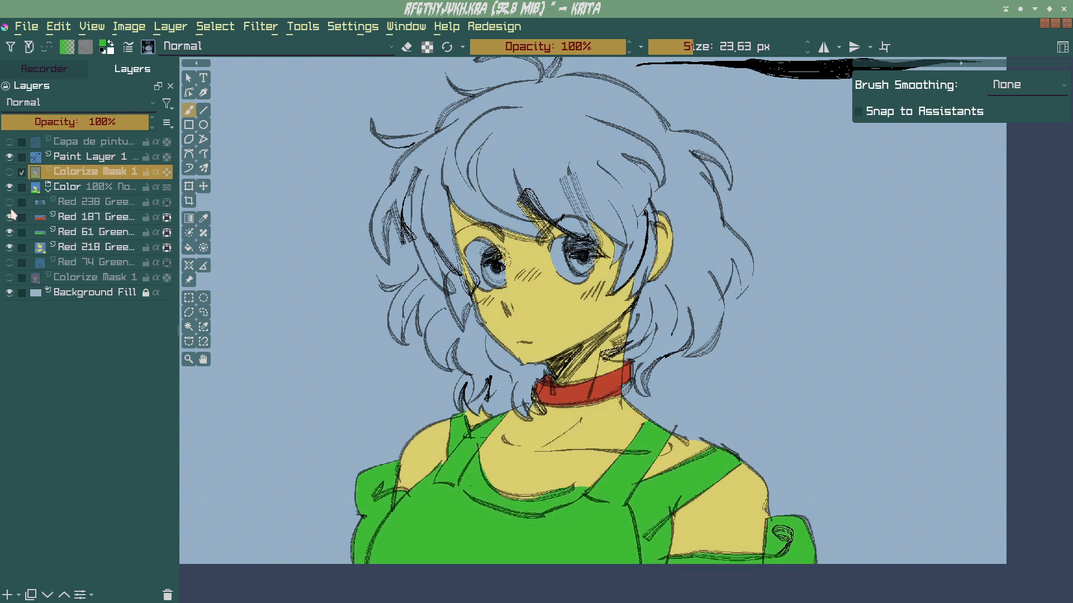
click(9, 202)
click(10, 262)
Step: Select the green clothing layer inside the Color group
click(76, 235)
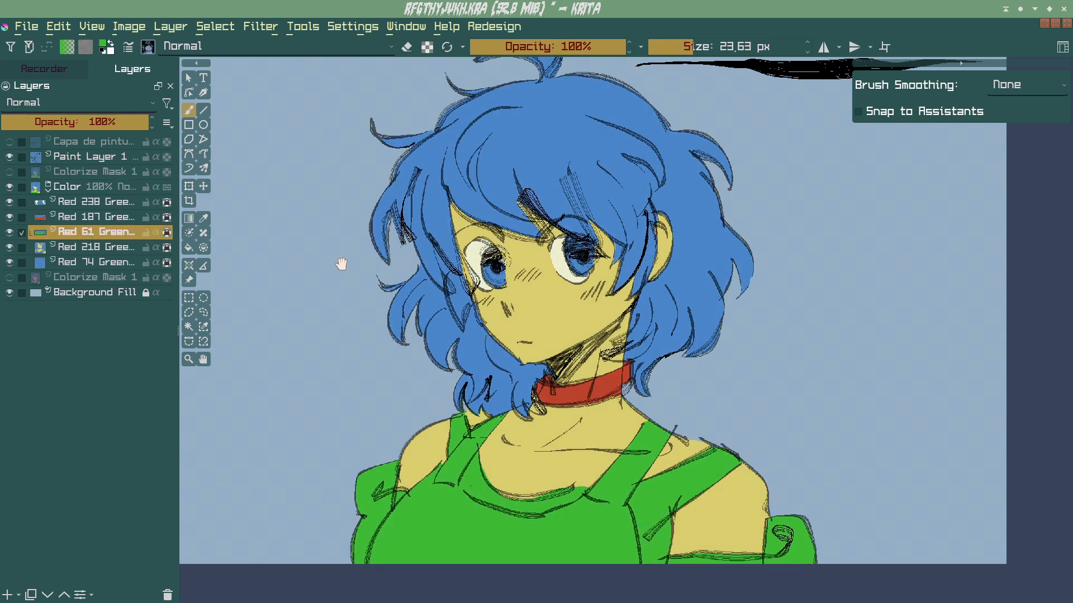
scroll(287, 249, down, 3)
scroll(315, 276, up, 1)
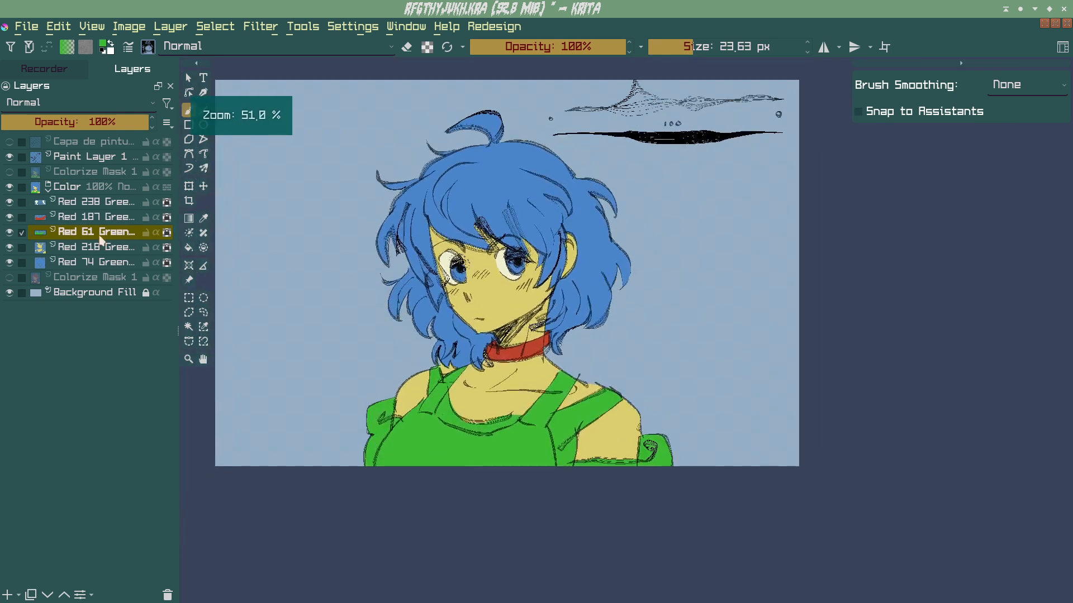
drag(476, 342, 476, 359)
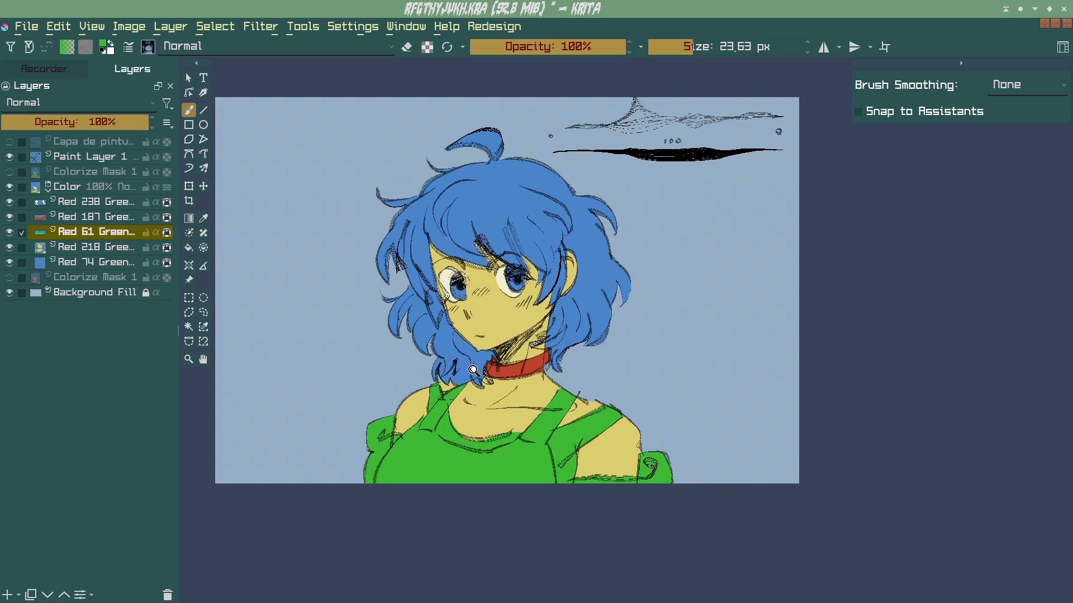
Step: Recolor the green clothing layer with the HSV adjustment filter, using hue -20, saturation -13 and lightness 6
scroll(477, 359, up, 1)
key(ctrl+u)
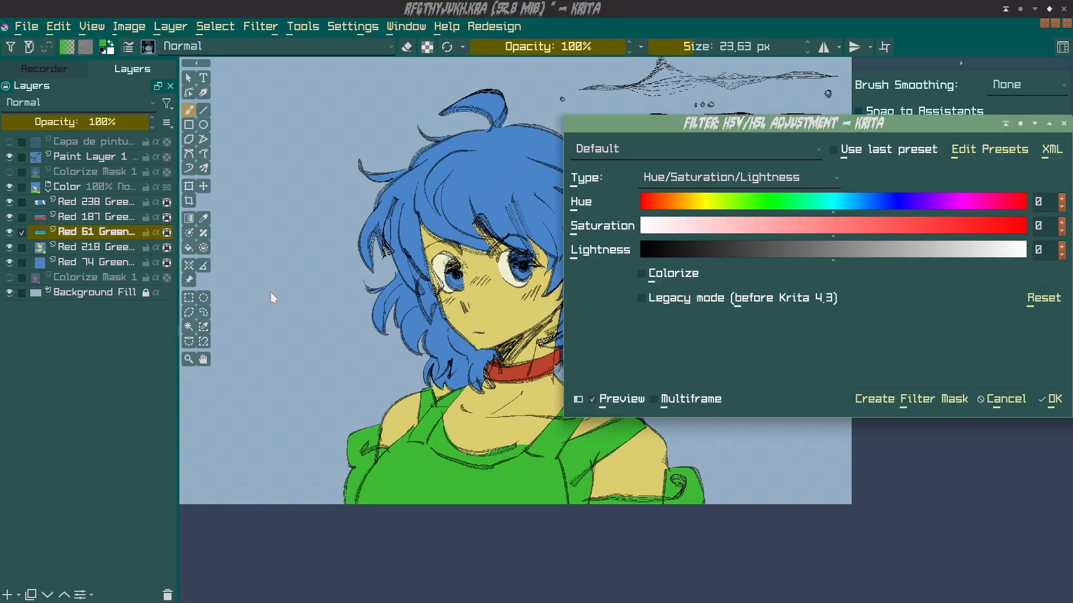
drag(850, 203, 813, 208)
drag(851, 261, 808, 235)
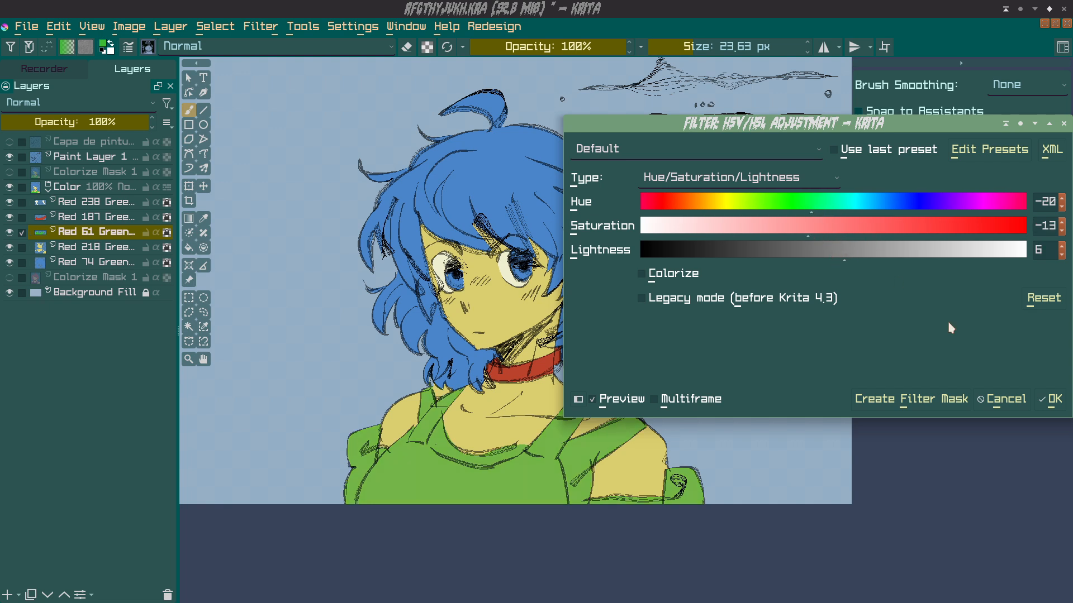
click(1058, 401)
scroll(486, 313, down, 2)
scroll(508, 311, up, 4)
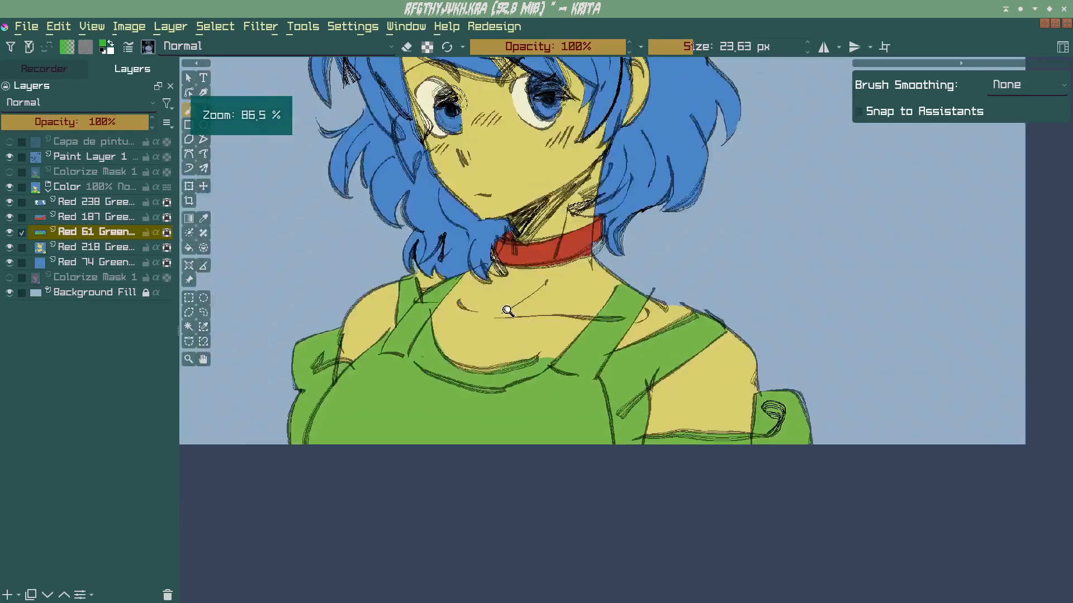
Step: Collapse the Color group and compare the artwork with the group hidden and shown
click(67, 190)
click(49, 192)
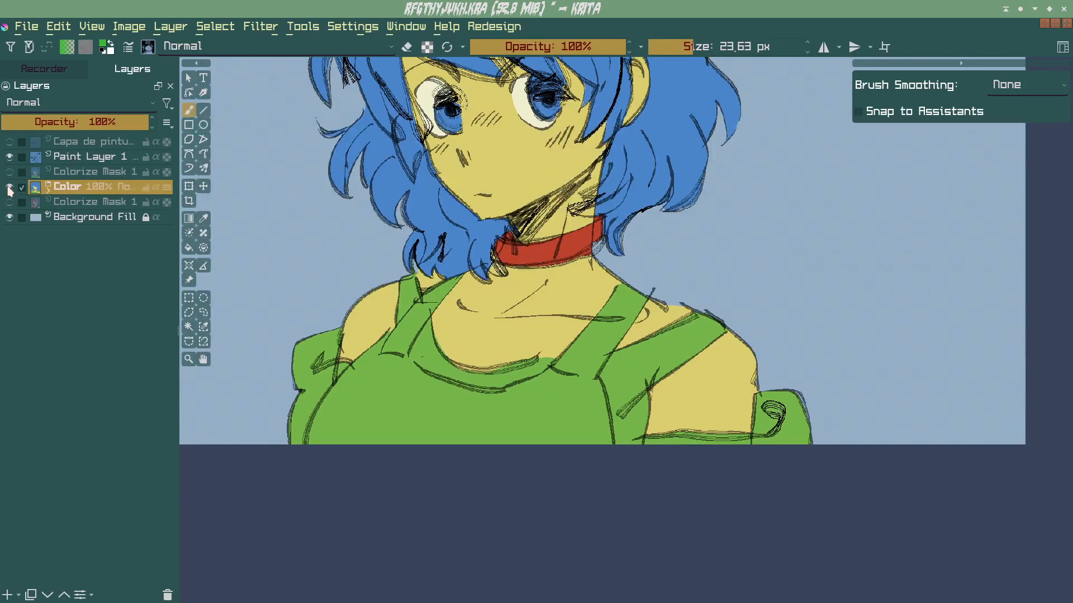
scroll(402, 280, down, 3)
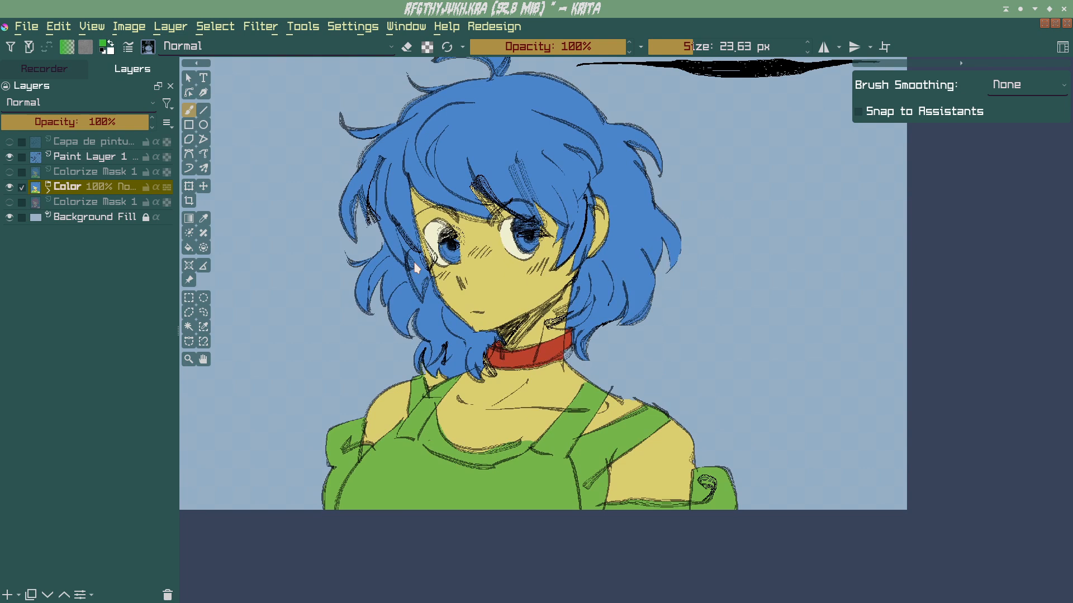
click(9, 187)
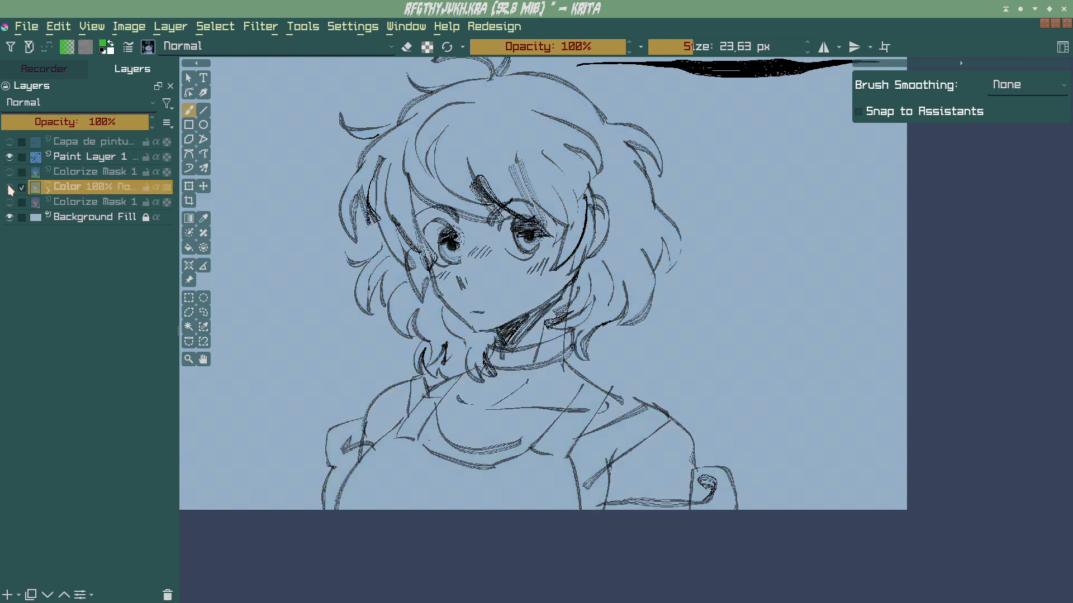
click(9, 187)
Step: Delete the Color group, then show and select the original Colorize Mask 1 layer beneath the line art
click(168, 595)
click(9, 172)
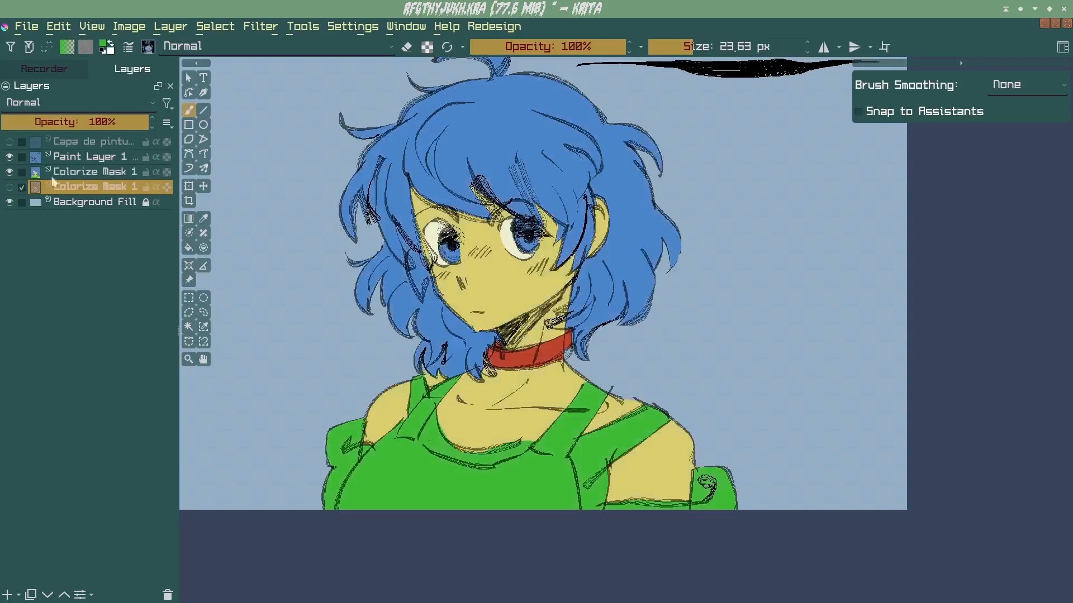
click(90, 172)
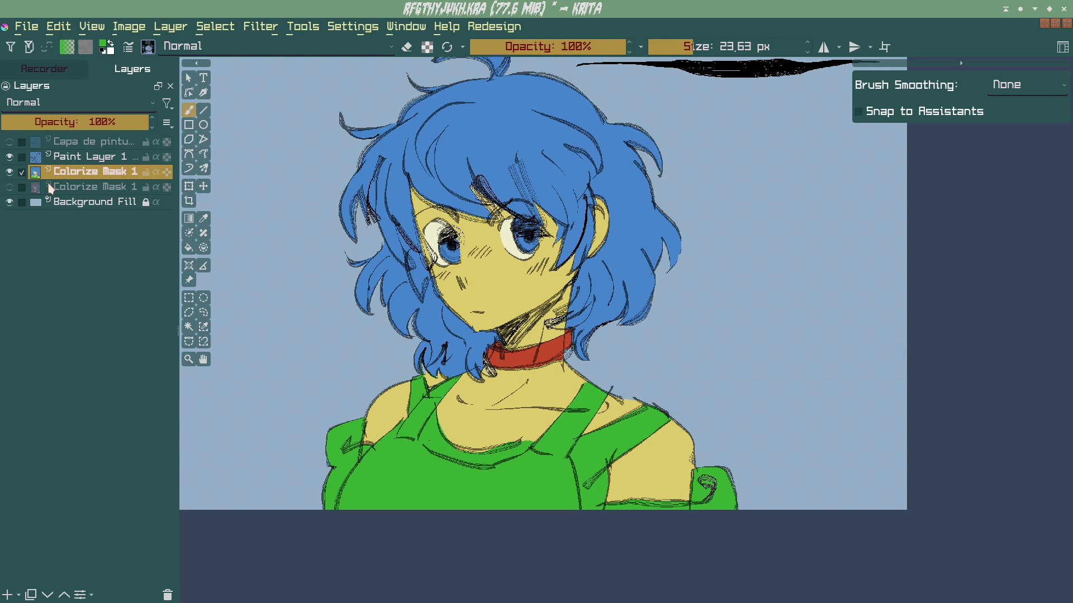
Step: Split the Colorize Mask 1 layer by color into local selection masks with a fuzziness of 9
click(163, 26)
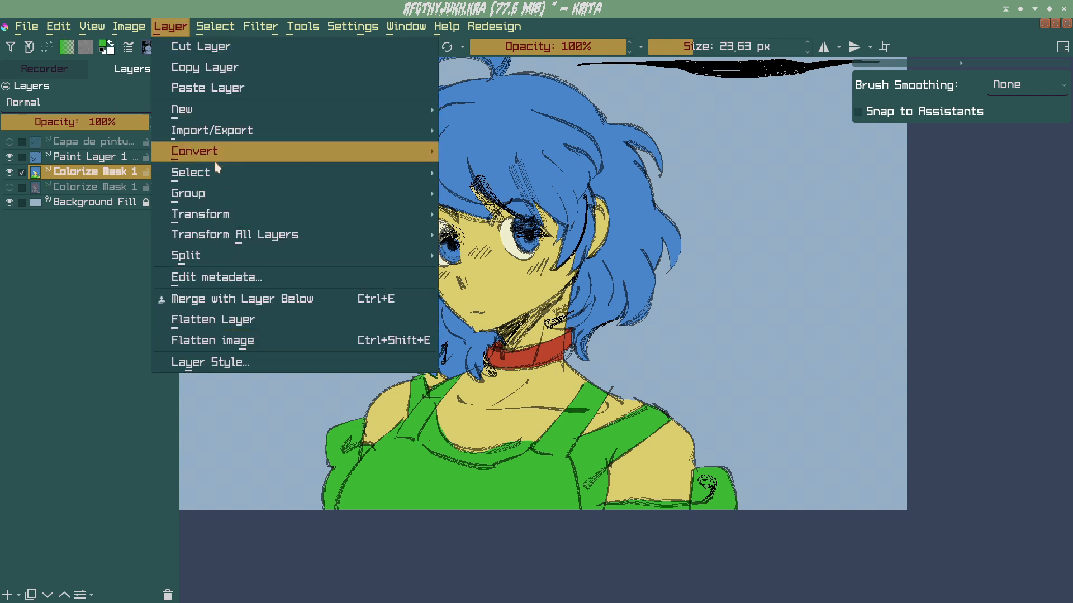
mouse_move(313, 256)
click(535, 273)
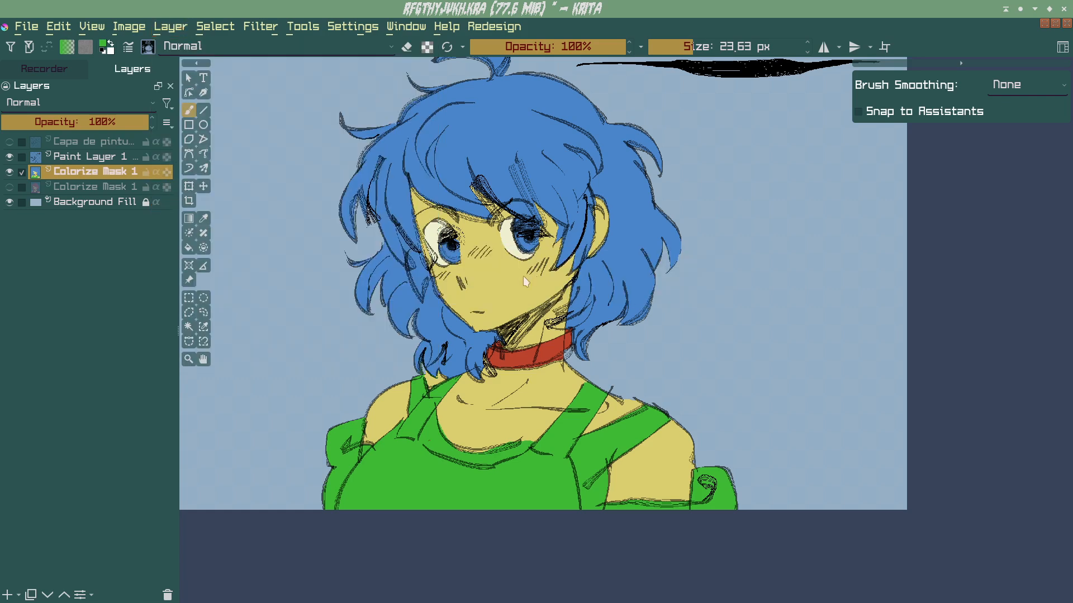
click(493, 140)
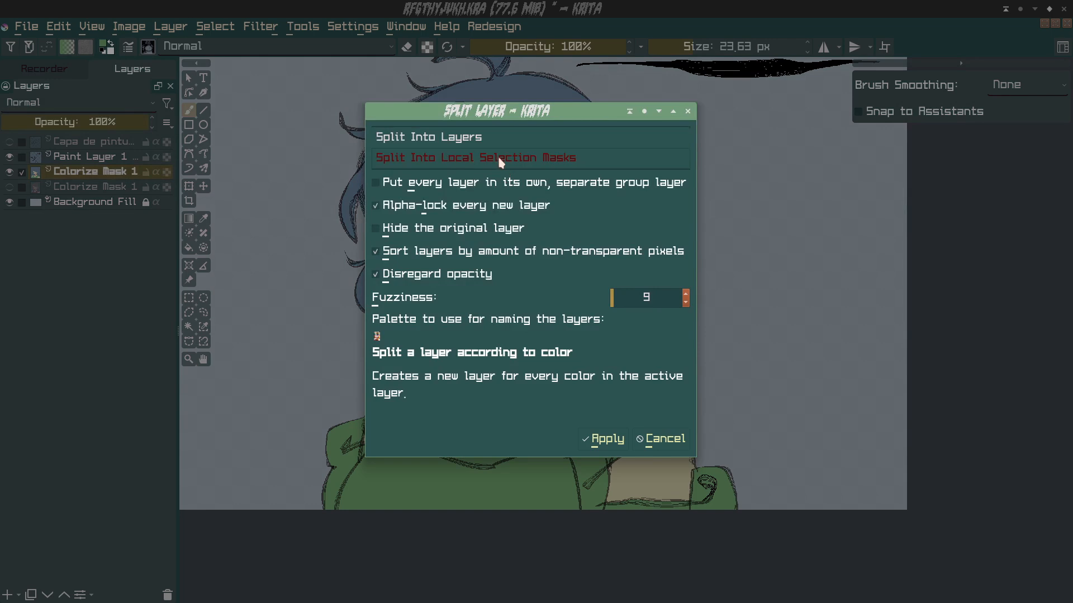
click(497, 158)
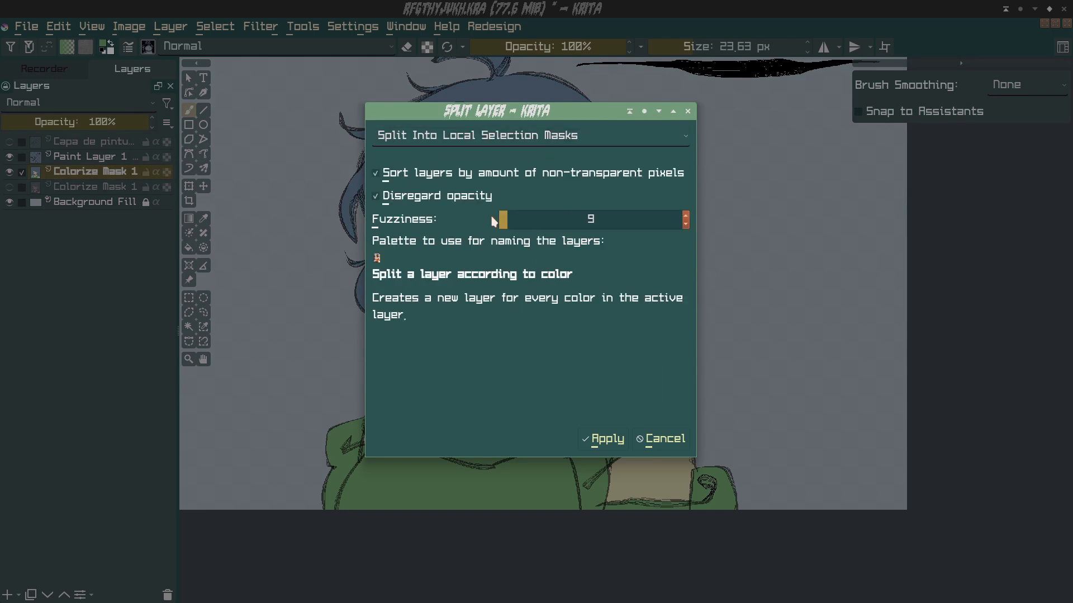
click(608, 442)
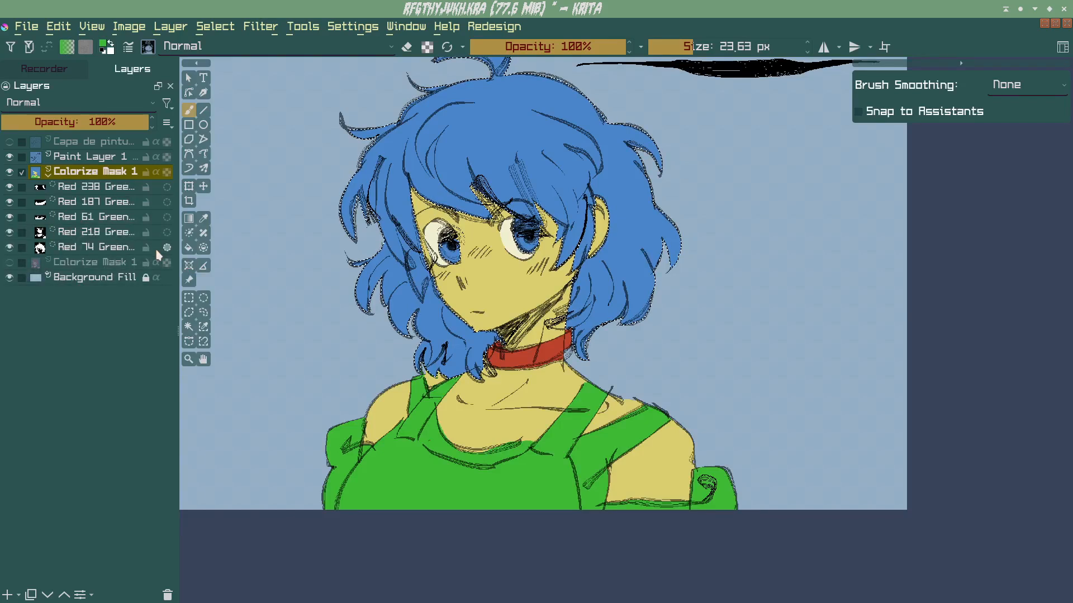
Step: Activate the new local selection masks one by one to check which color area each one selects
click(166, 186)
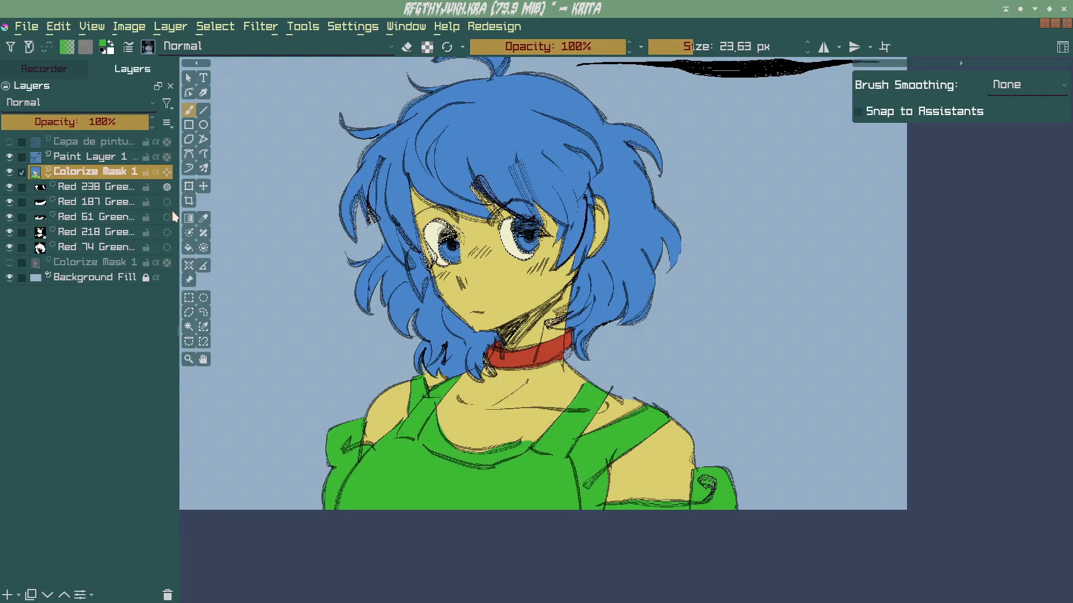
click(166, 232)
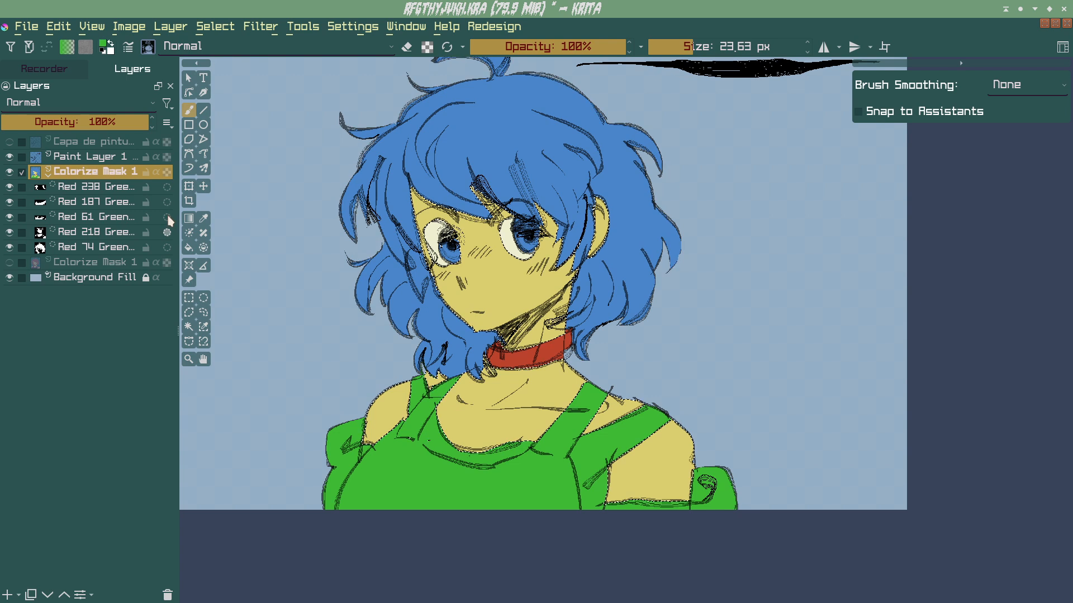
click(167, 187)
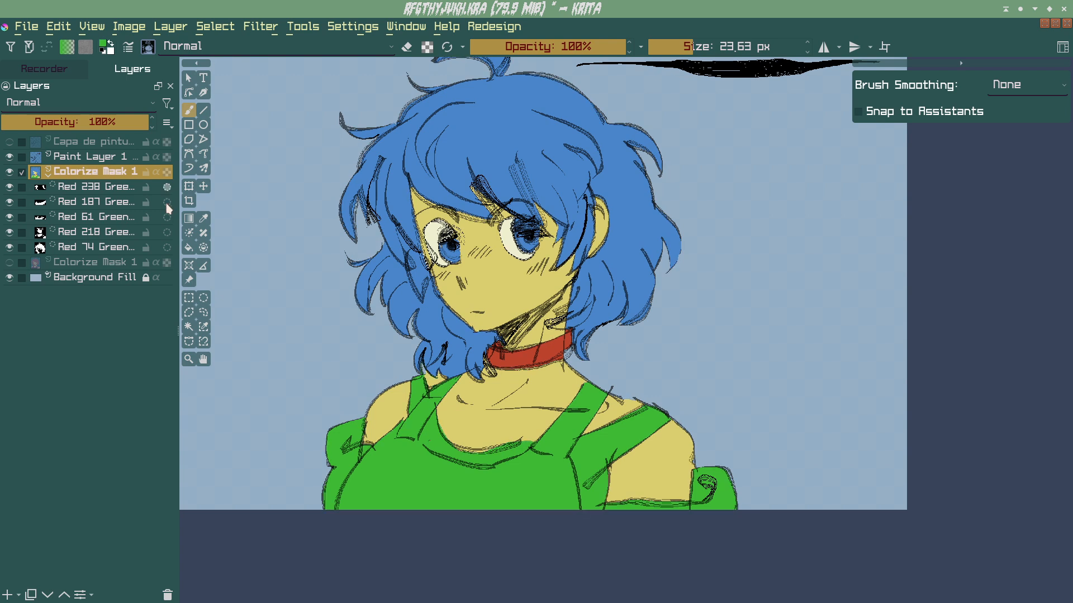
drag(432, 235, 503, 201)
click(167, 232)
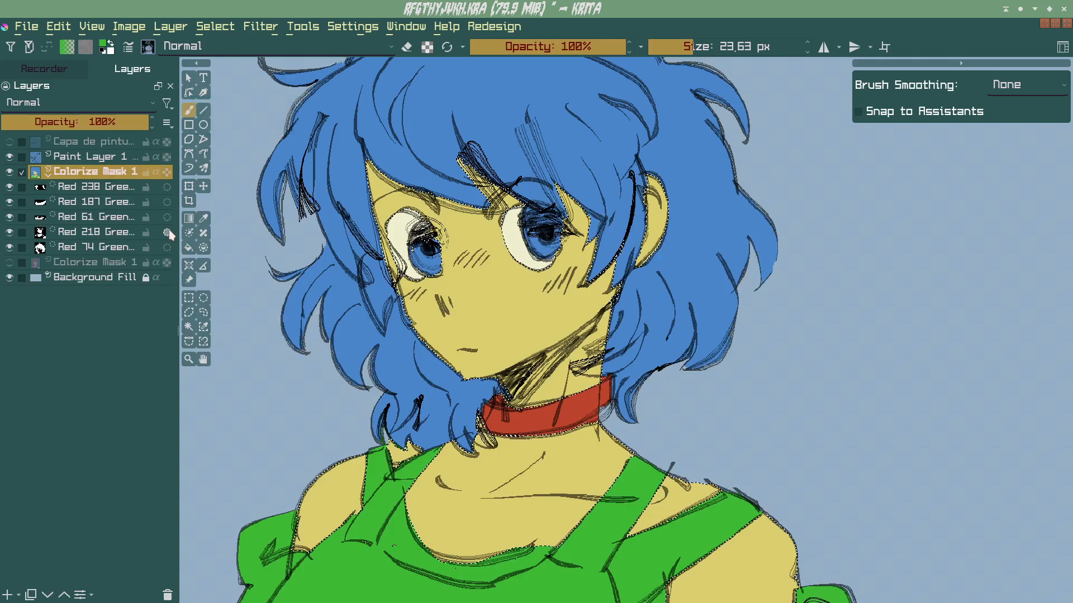
click(167, 216)
Step: Activate the hair's selection mask and recolor the selected hair with the HSV adjustment filter: hue 17, saturation -20, lightness -12
click(167, 247)
drag(341, 270, 360, 241)
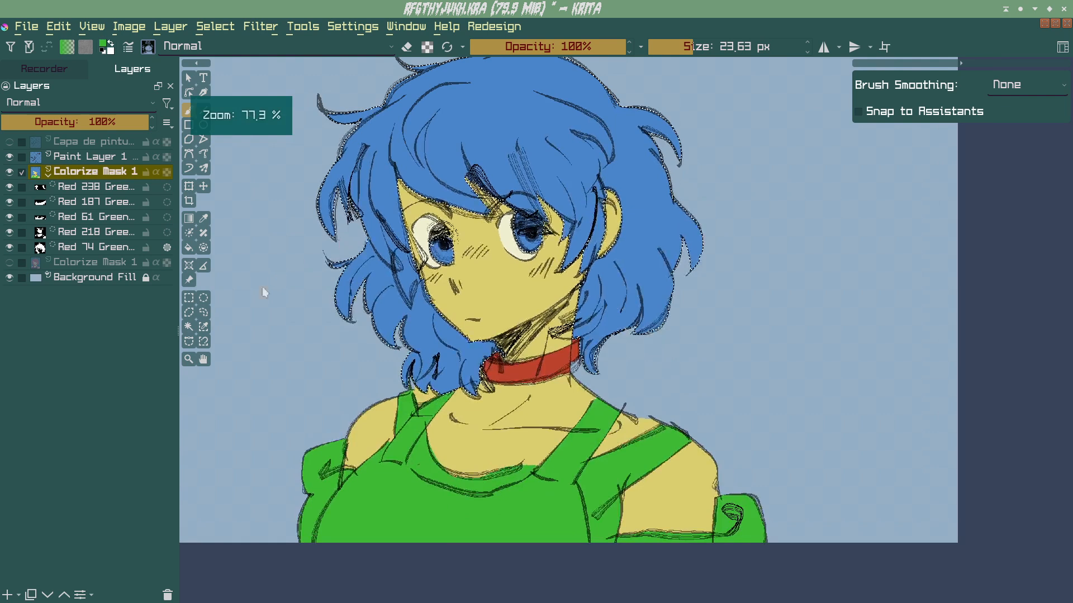
key(ctrl+u)
drag(841, 213, 813, 258)
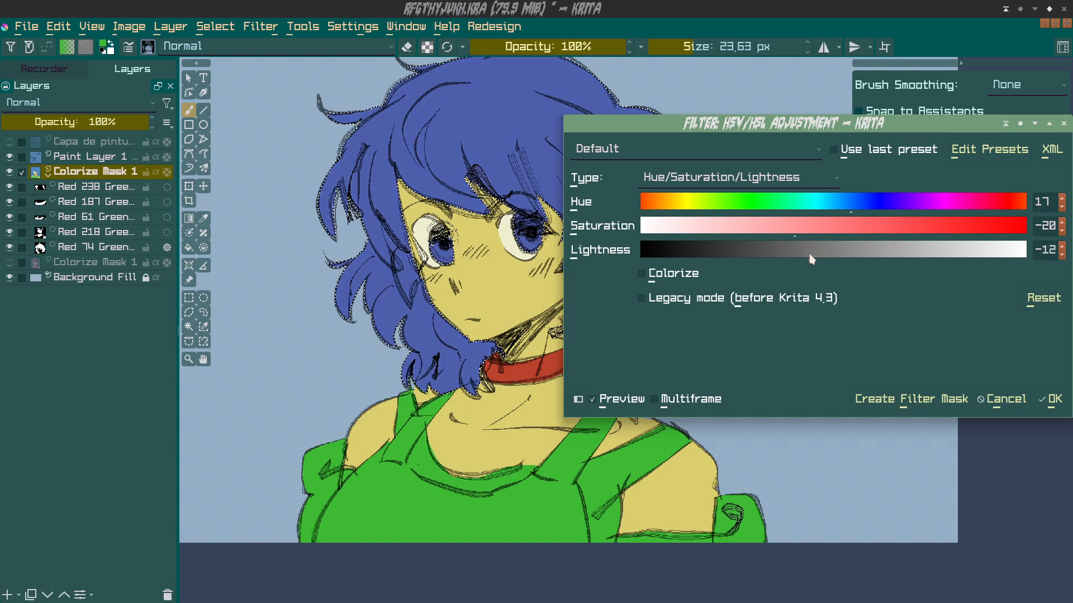
click(1050, 399)
scroll(517, 262, down, 1)
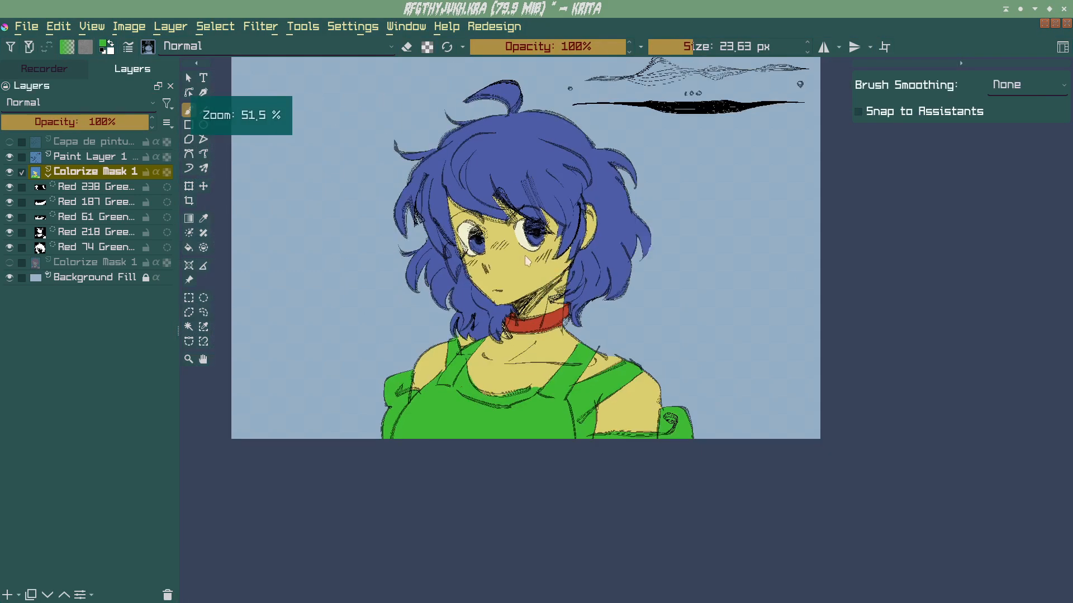
scroll(525, 257, down, 1)
drag(525, 249, 549, 262)
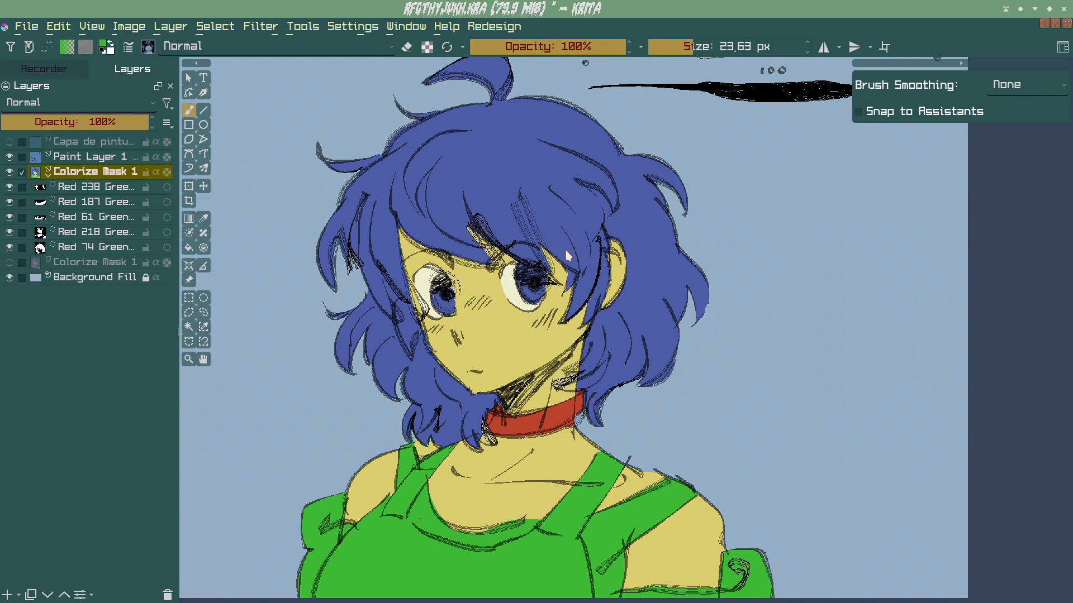
Step: Collapse the color layer's selection masks and compare the two Colorize Mask 1 layers by toggling their visibility, leaving only the upper one shown
click(49, 172)
scroll(378, 202, down, 1)
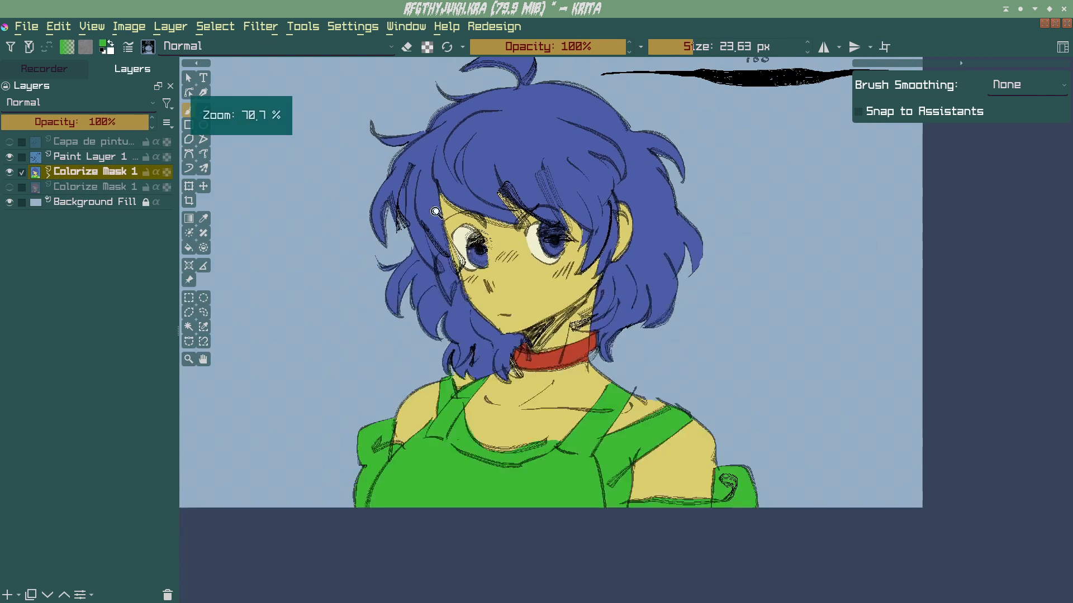
click(9, 187)
click(9, 171)
click(9, 173)
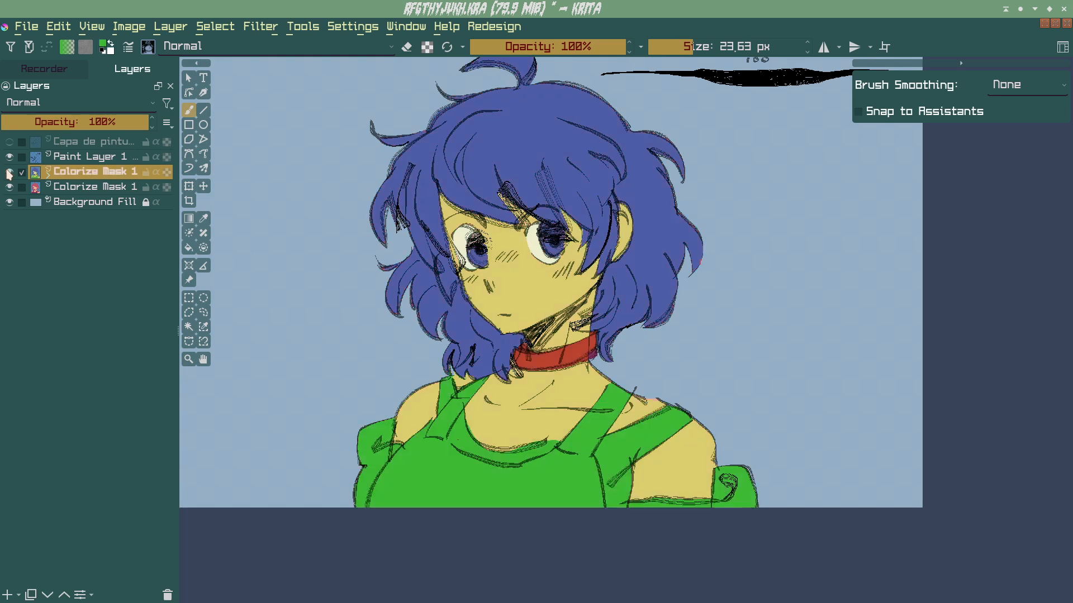
click(8, 187)
drag(433, 146, 424, 189)
drag(468, 244, 454, 274)
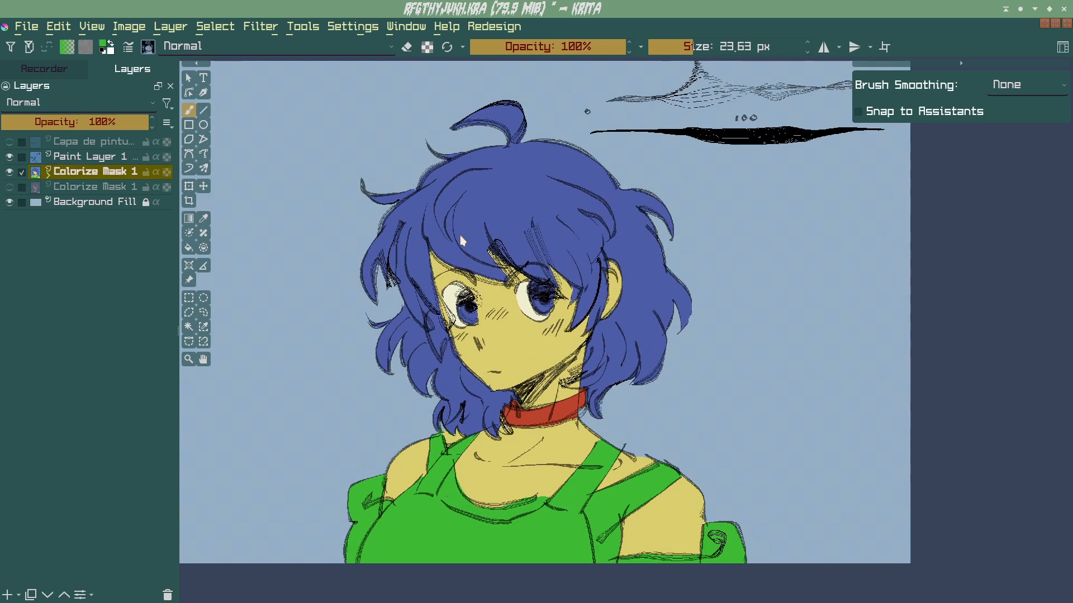
key(super)
key(super)
click(1061, 179)
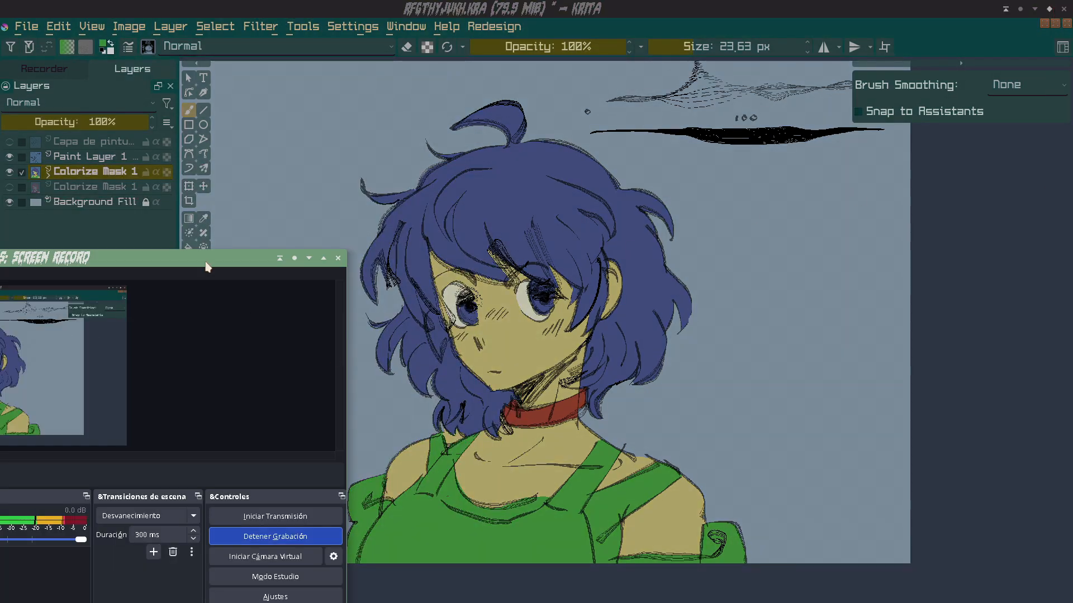